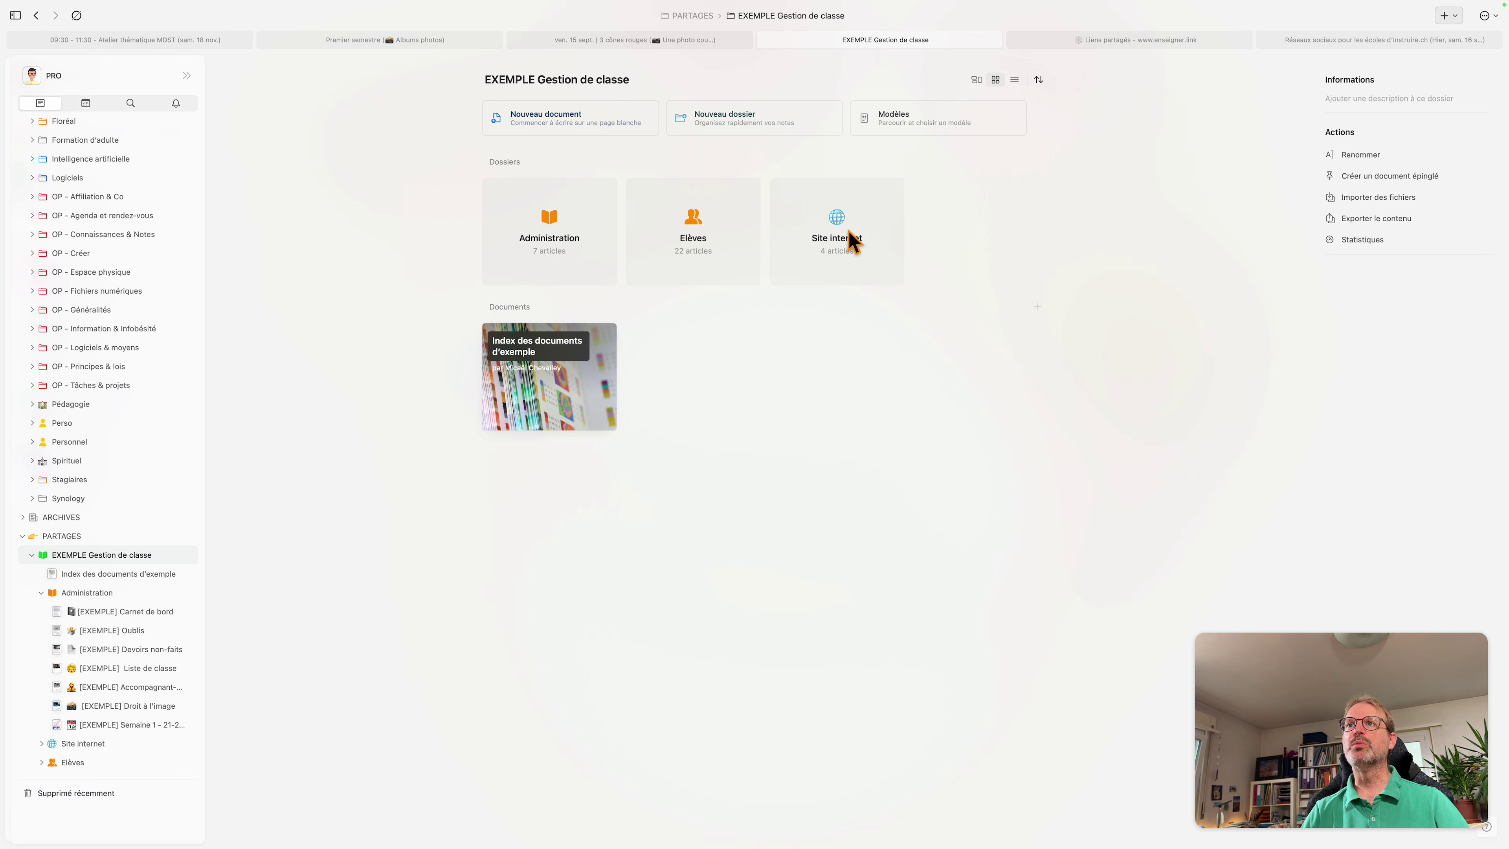
Step: Open the Devoirs non-faits document in the Administration folder and view its table of missed homework per period
left_click(535, 238)
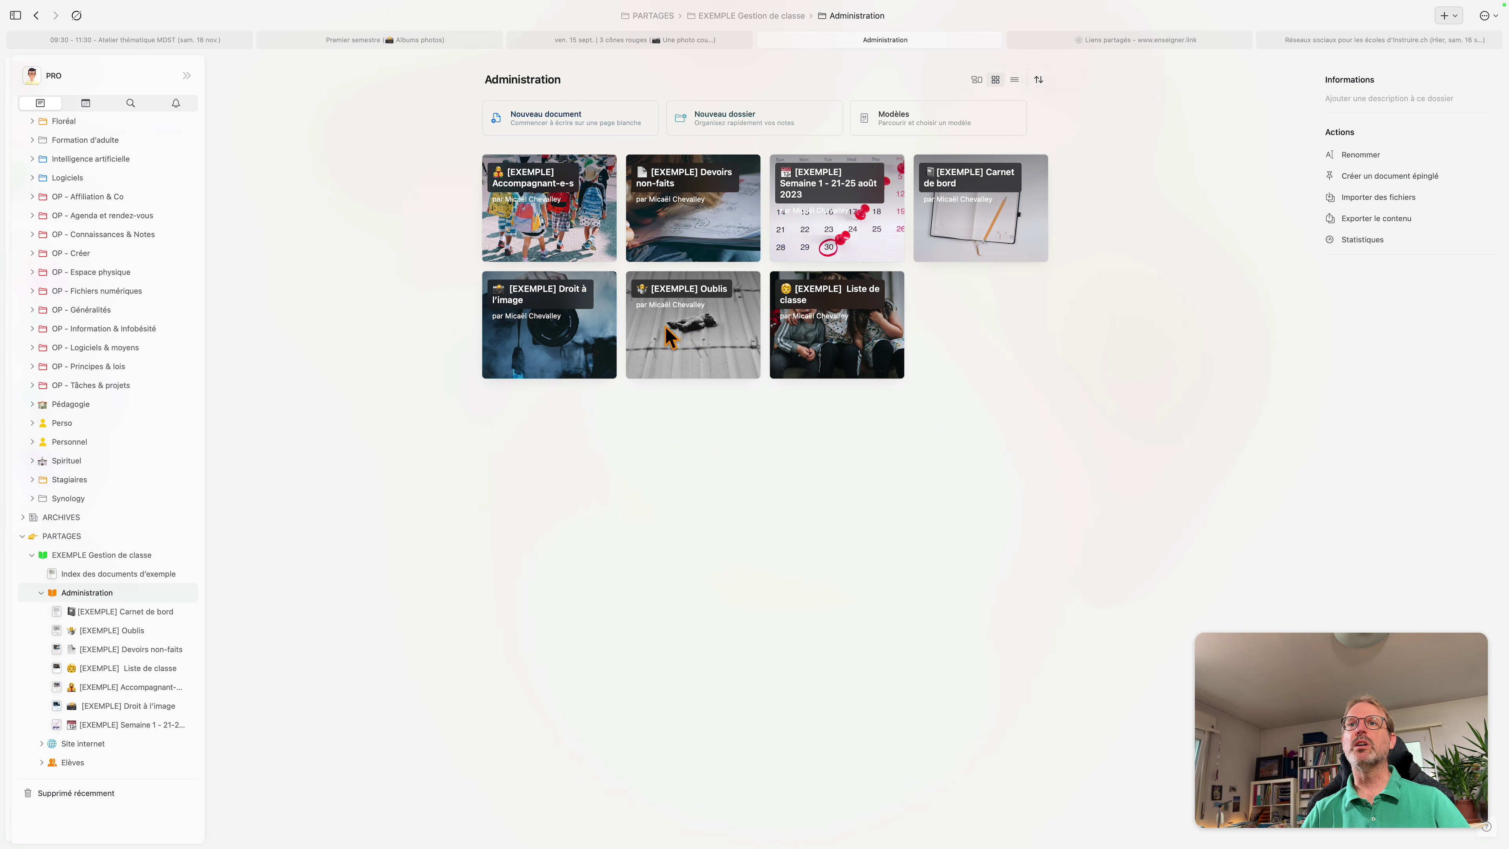
left_click(538, 209)
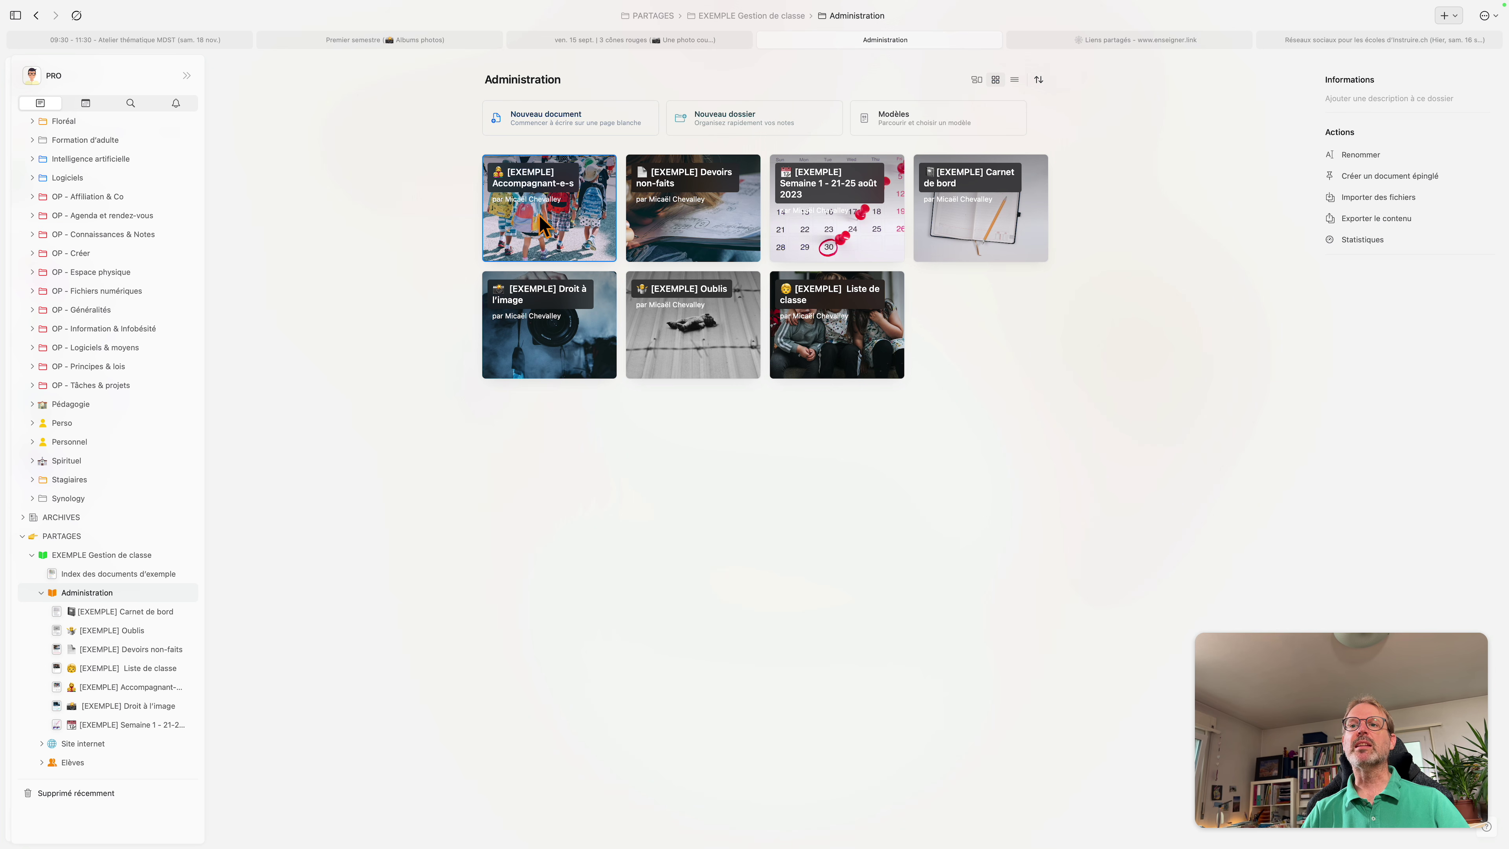
left_click(696, 236)
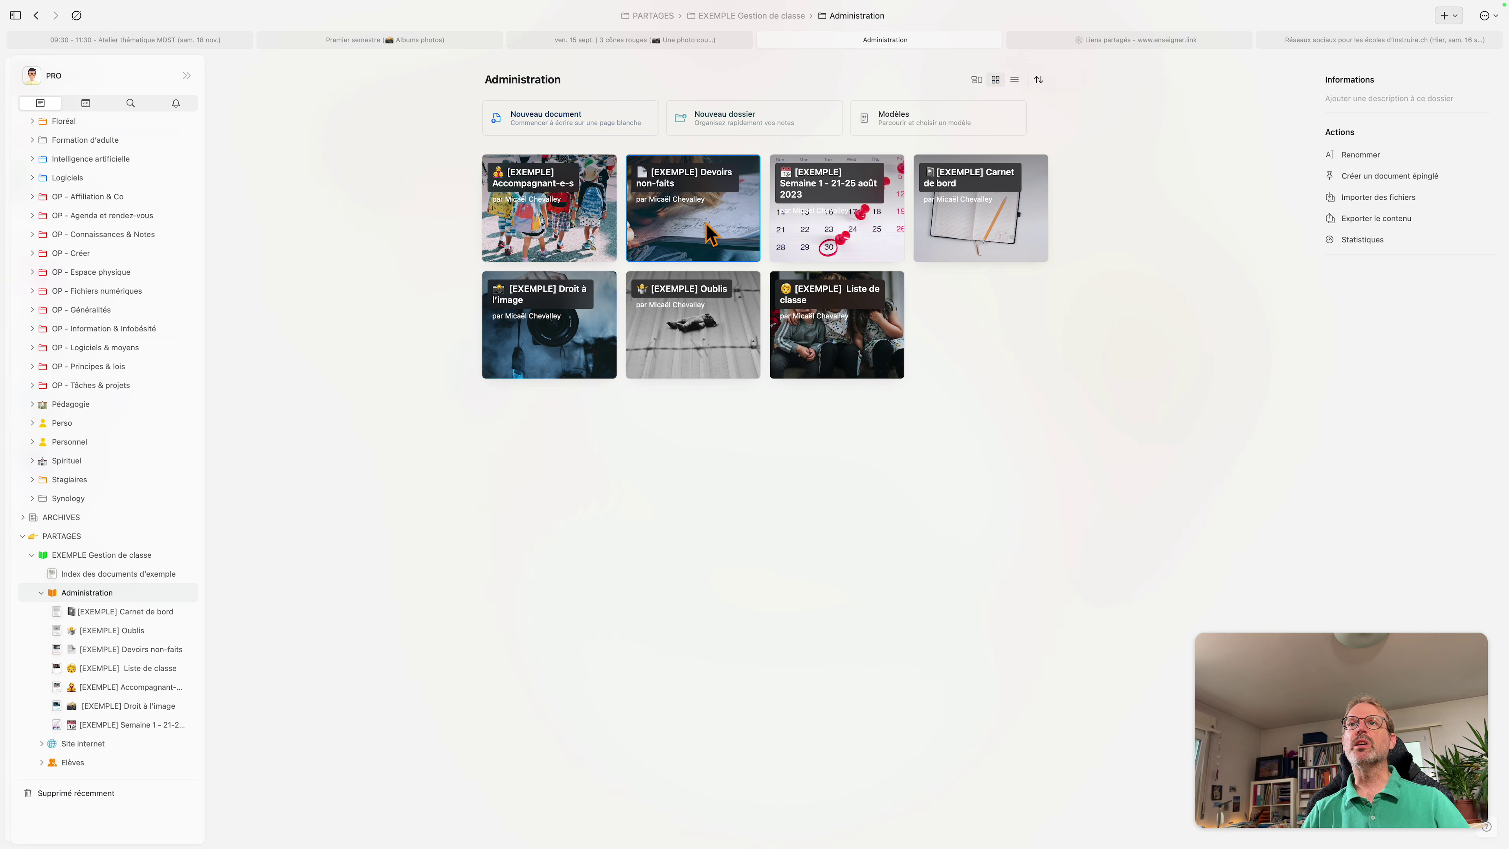
double_click(681, 230)
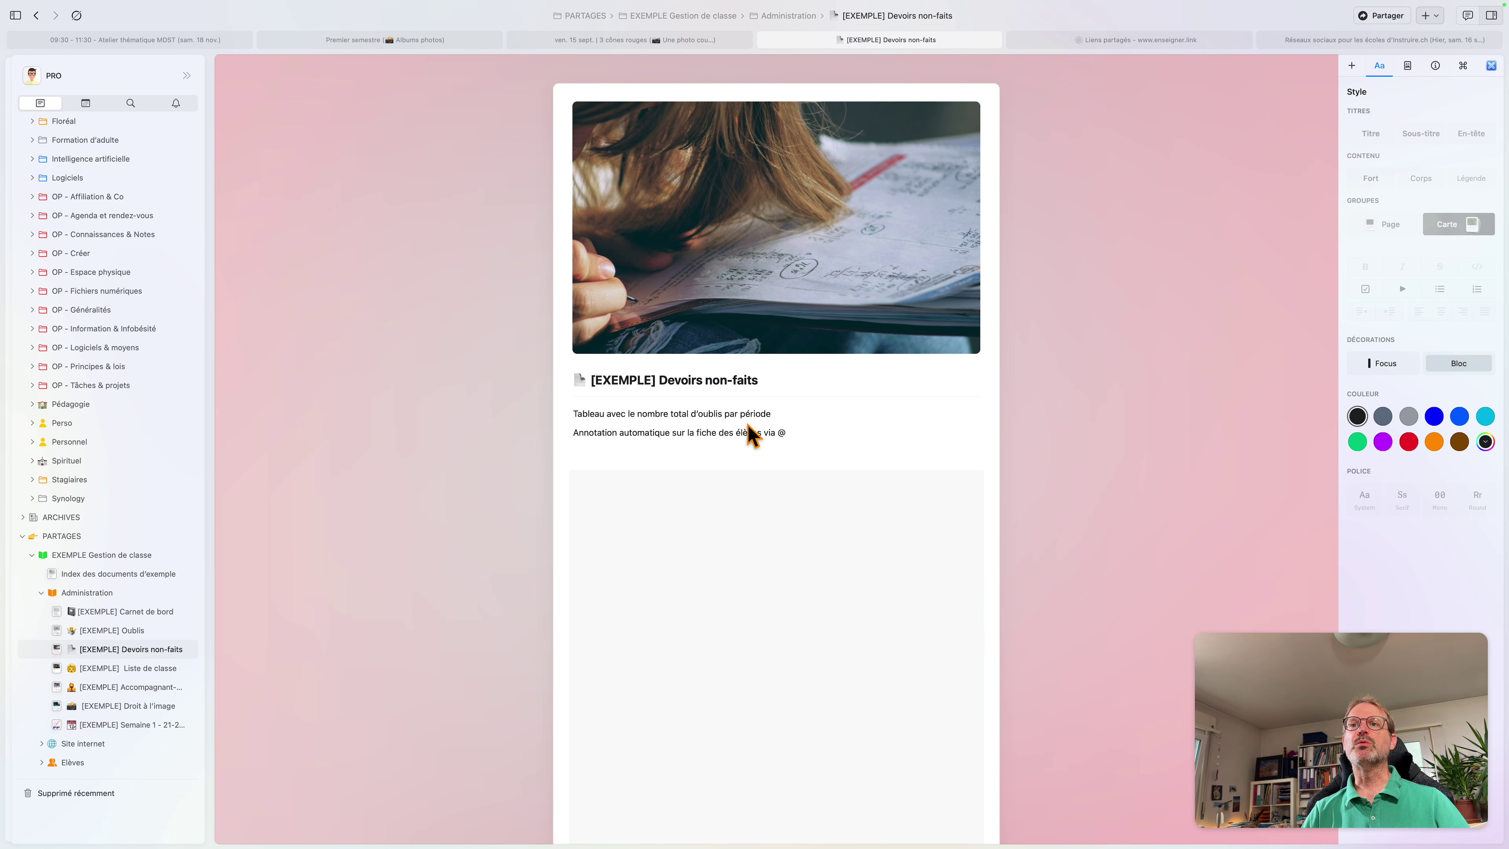
scroll(760, 463, "down", 2)
scroll(775, 485, "down", 3)
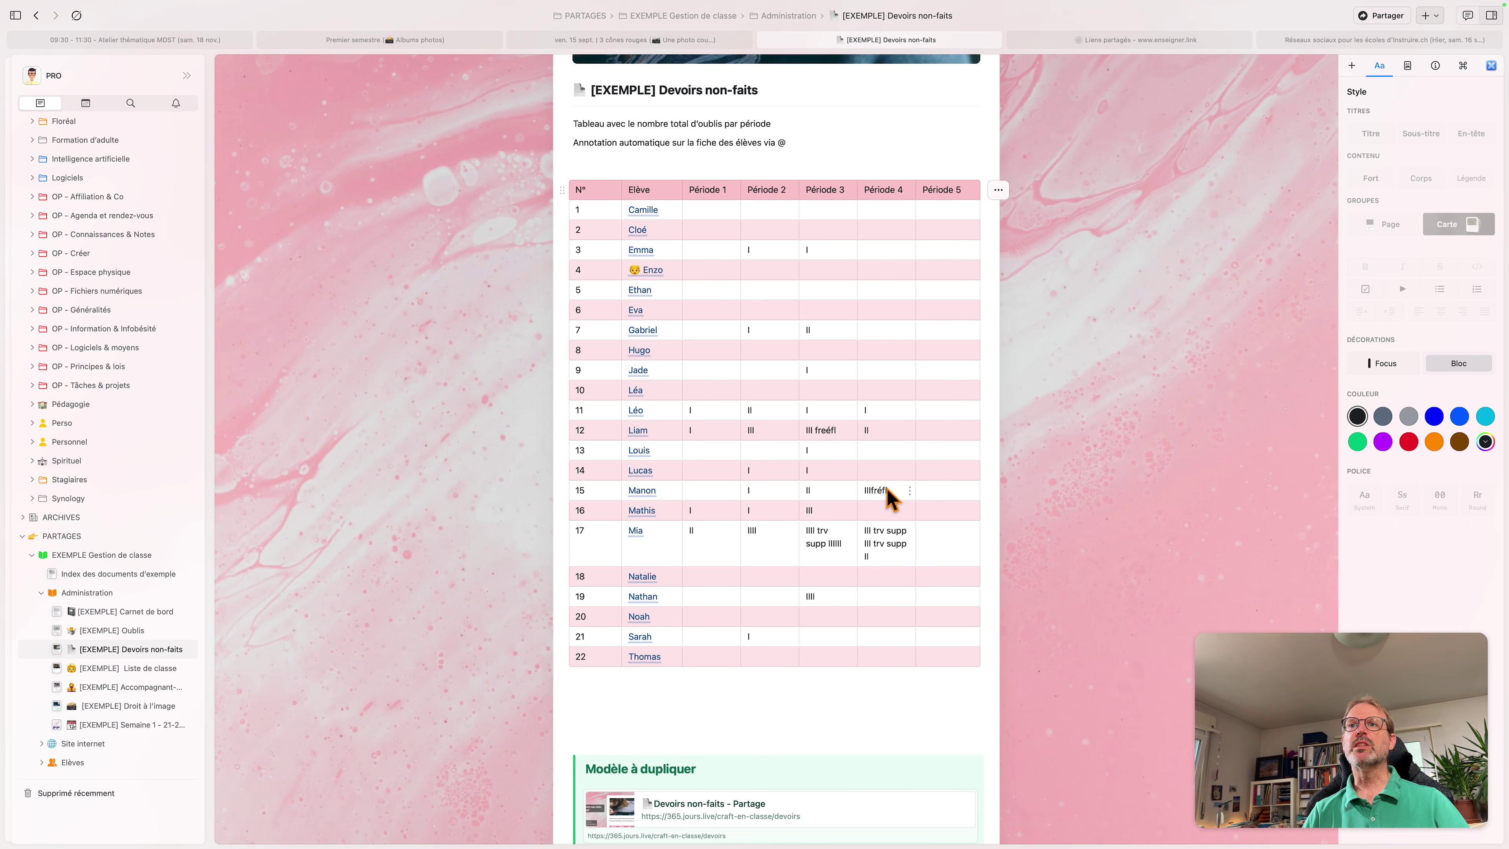
Step: View the linked record of the student in row 4 of the table, and return to the Administration folder
mouse_move(651, 273)
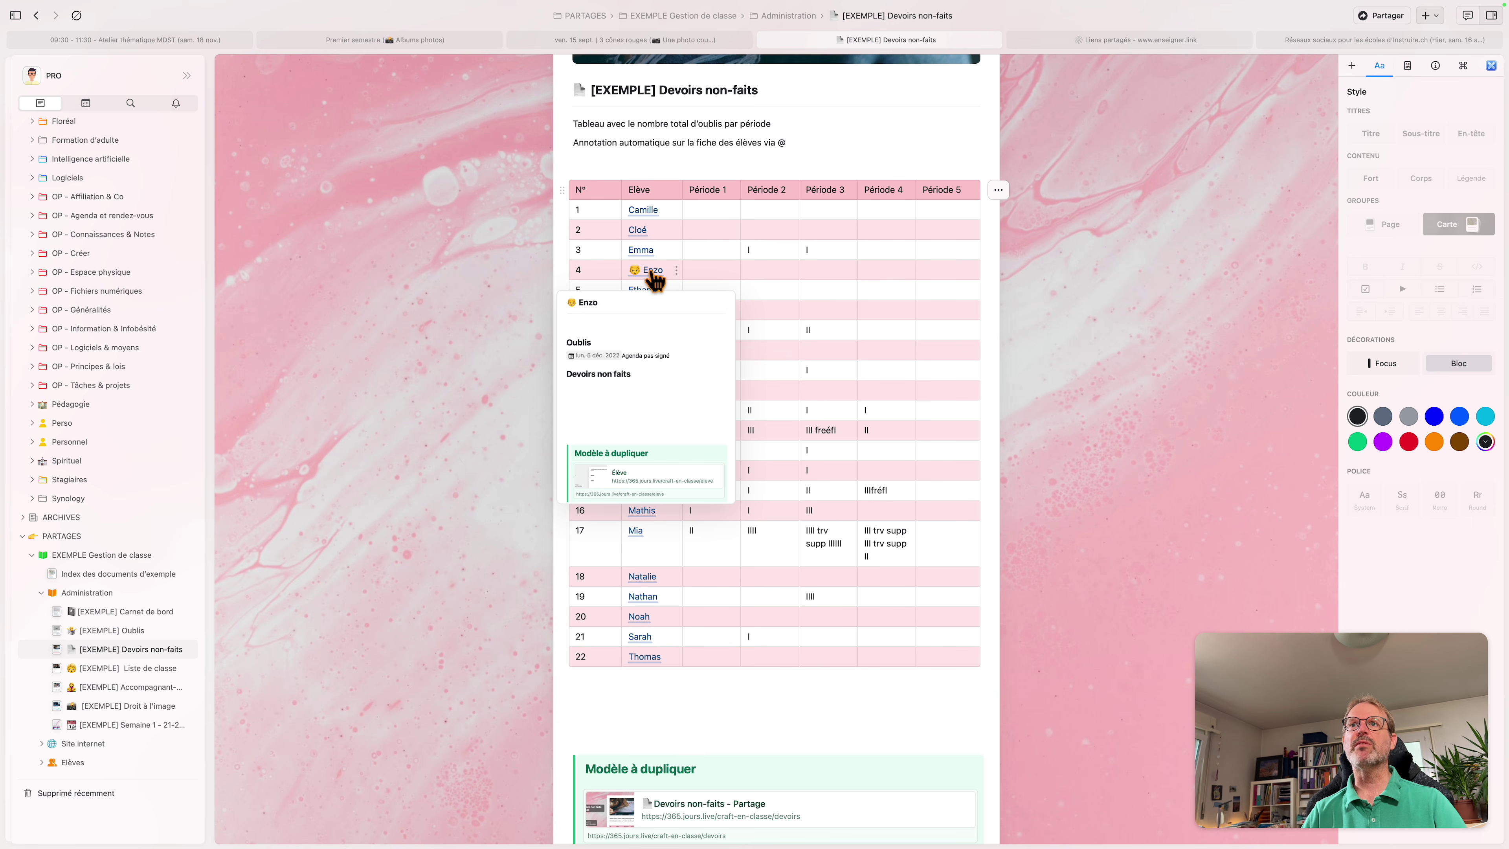
left_click(652, 271)
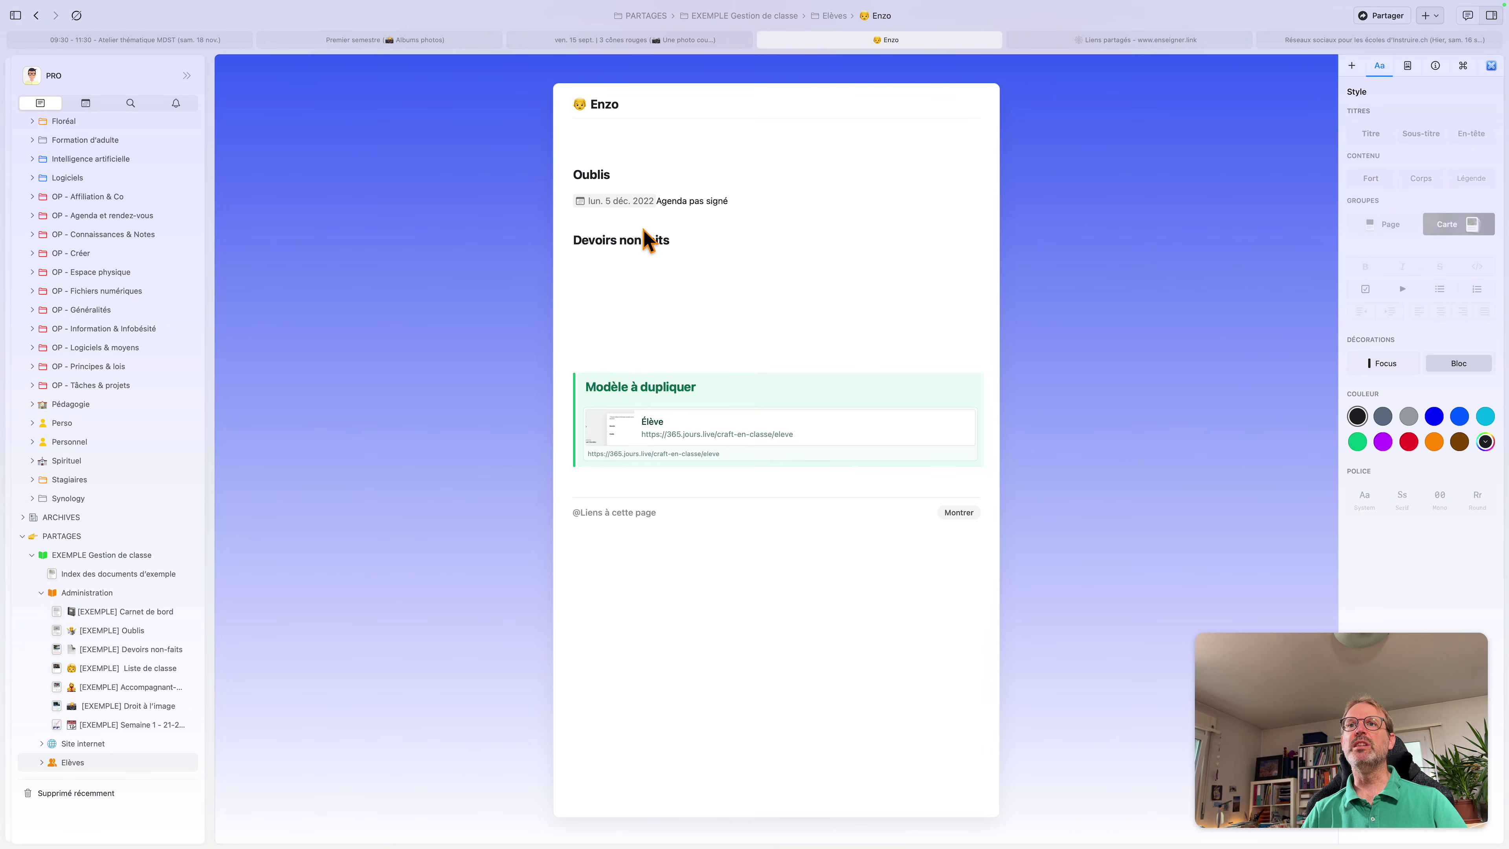
left_click(695, 262)
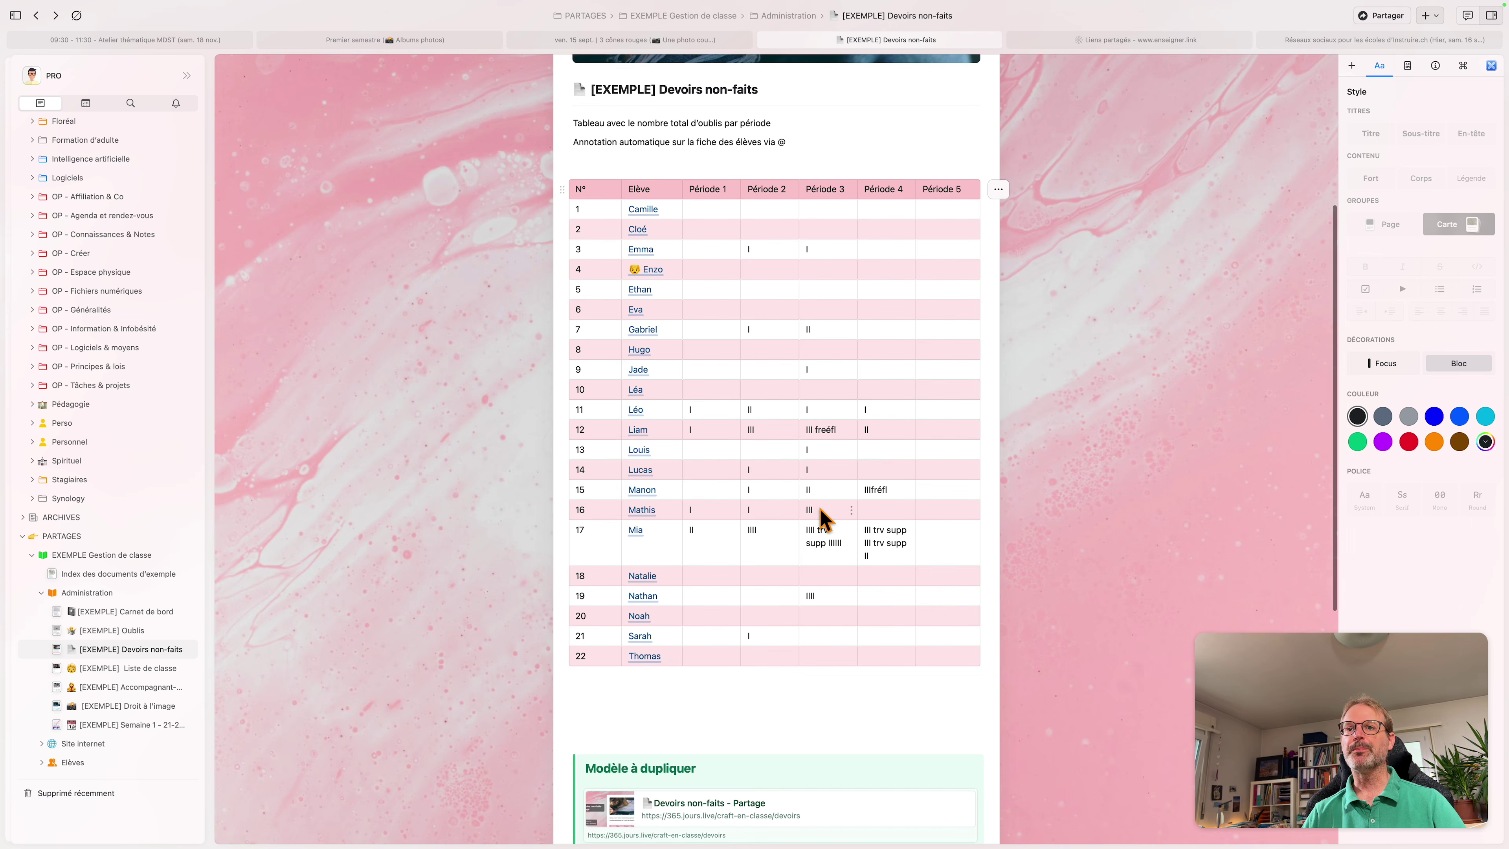
key("super+[")
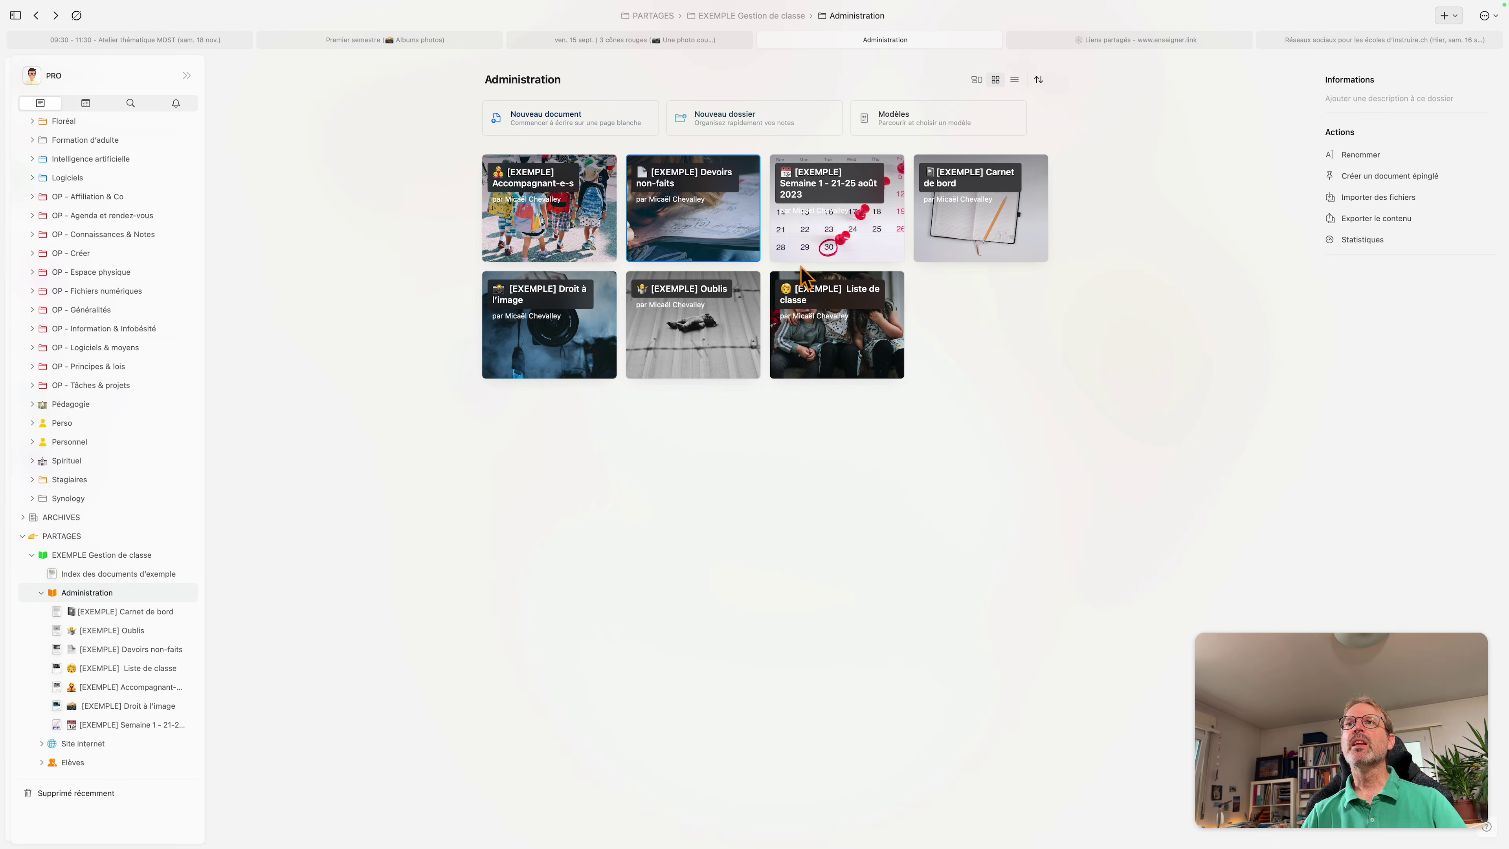
Step: Open the Carnet de bord document and add an empty toggle heading line above the lun. 21 août entry
left_click(975, 221)
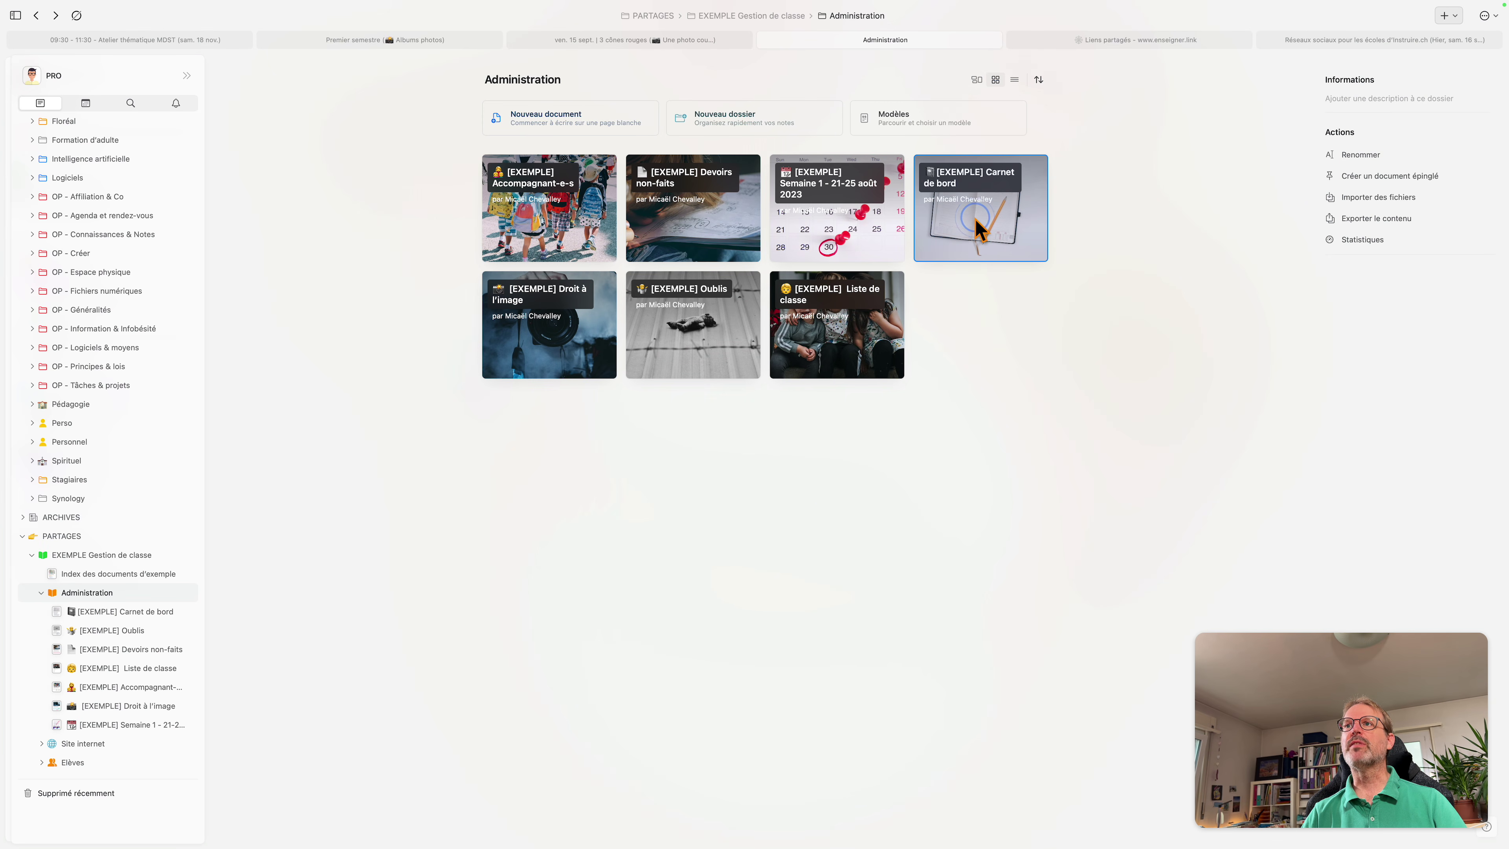
scroll(653, 496, "down", 3)
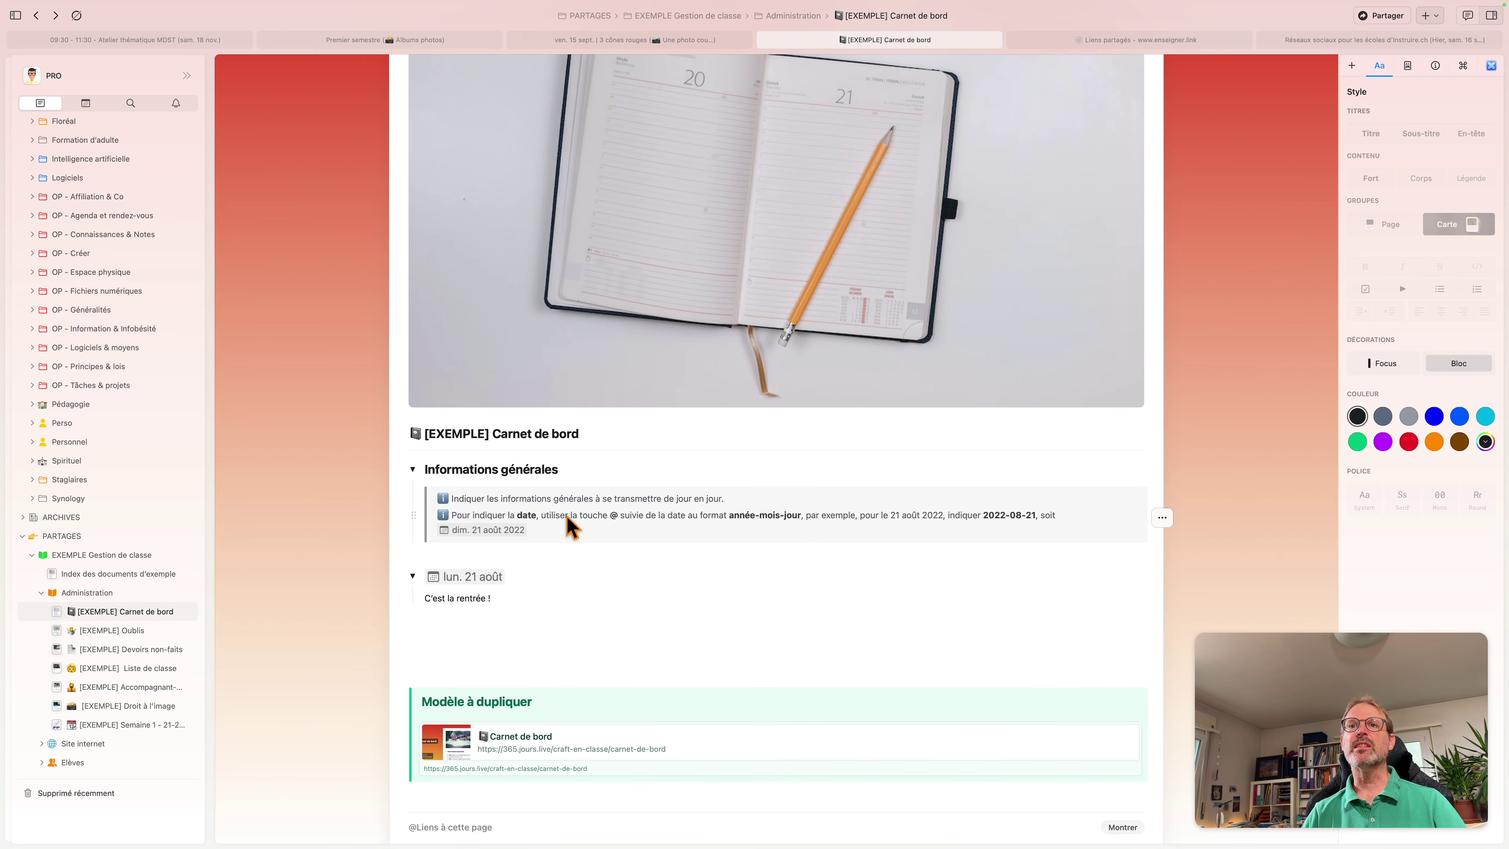
left_click(521, 579)
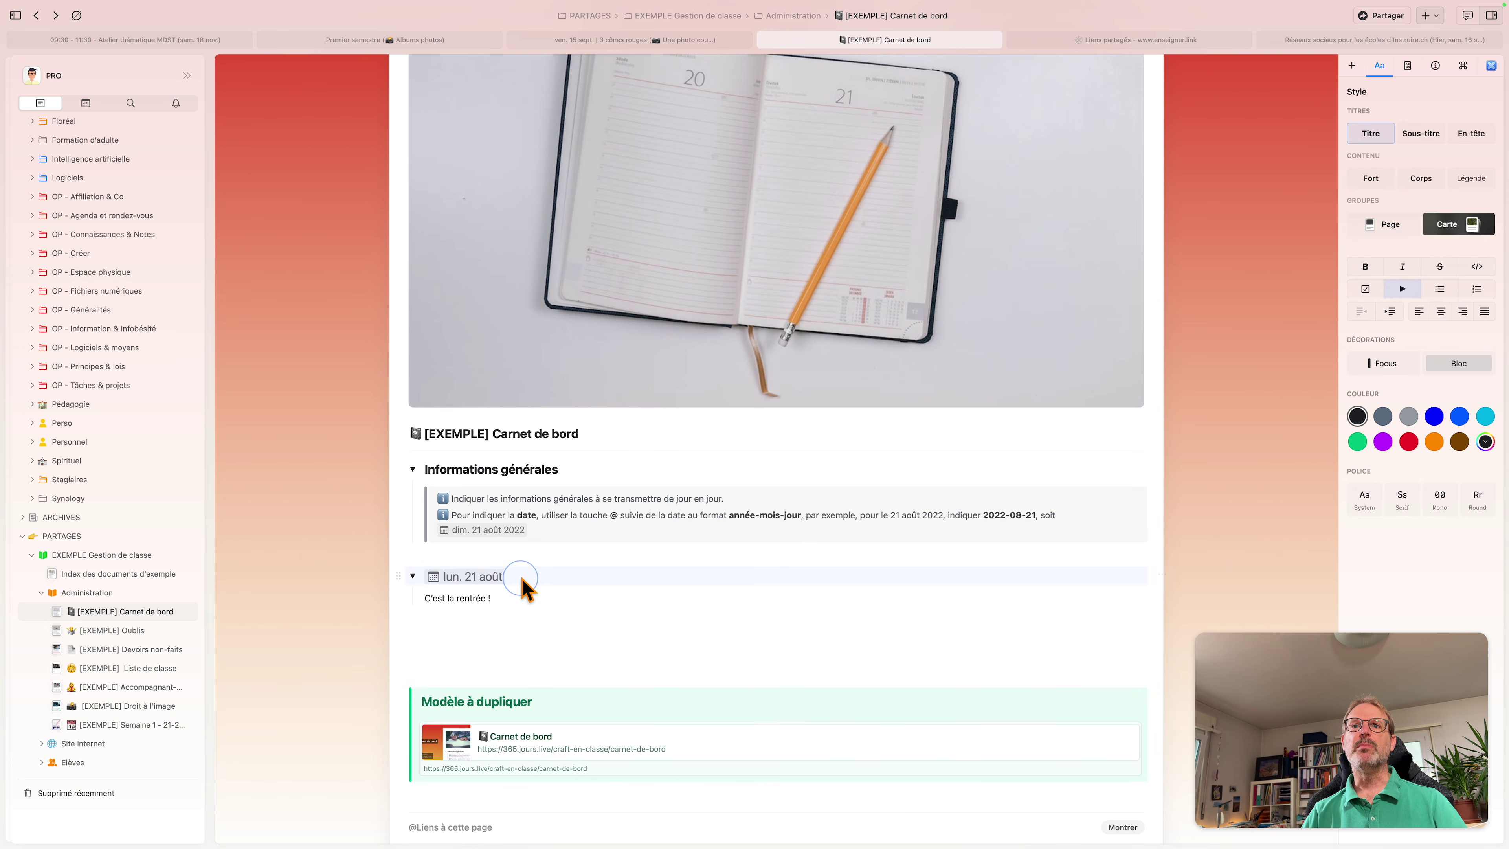
key("super+Left")
key("Return")
key("Up")
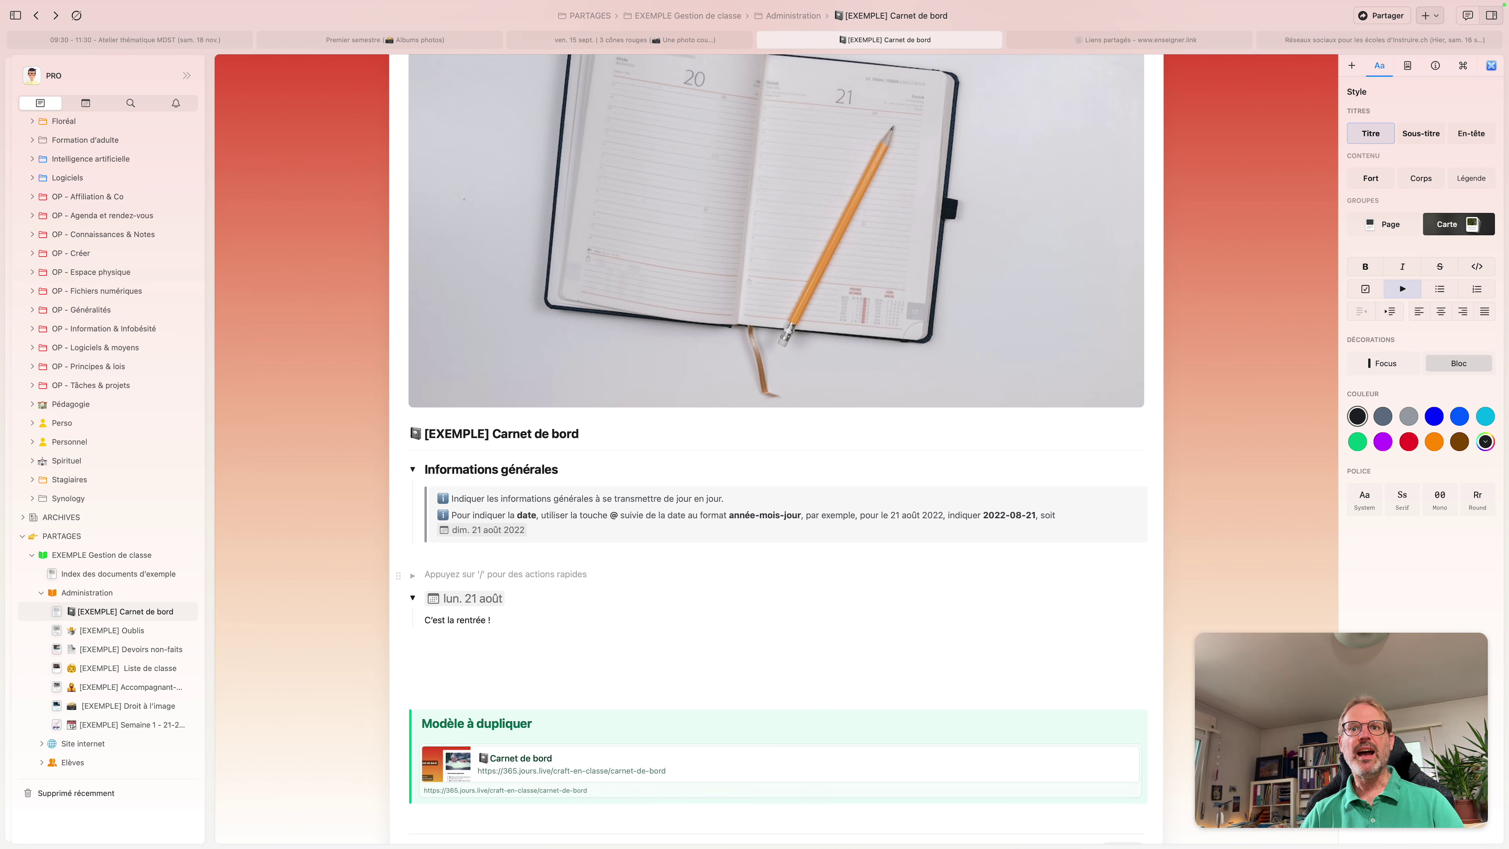
Step: Insert today's date as the new heading and add the line "Aucune information particulière aujourd'hui." beneath it
type("@")
key("BackSpace")
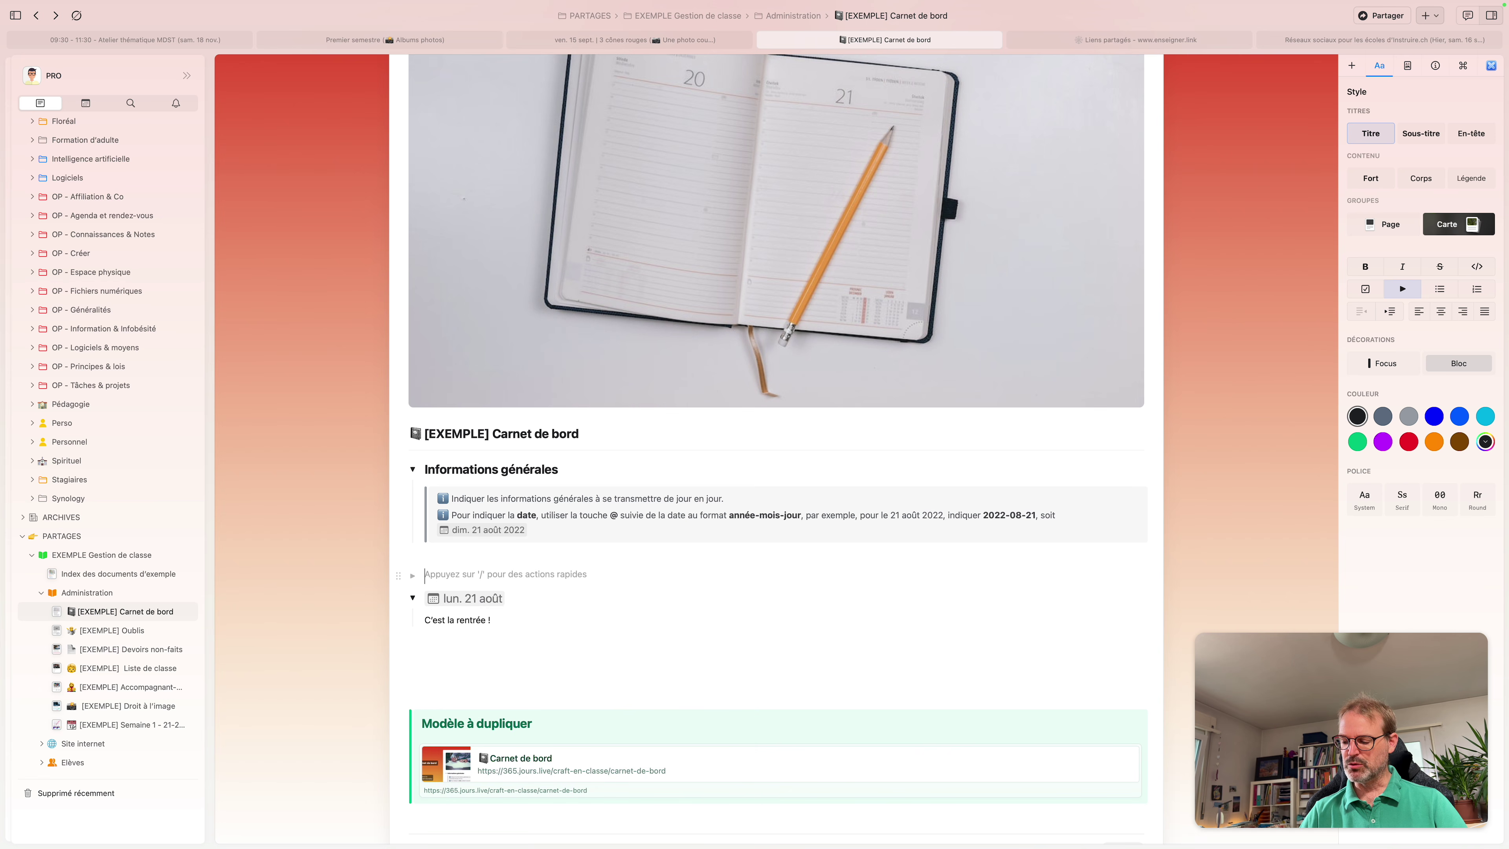
type("/auj")
key("Return")
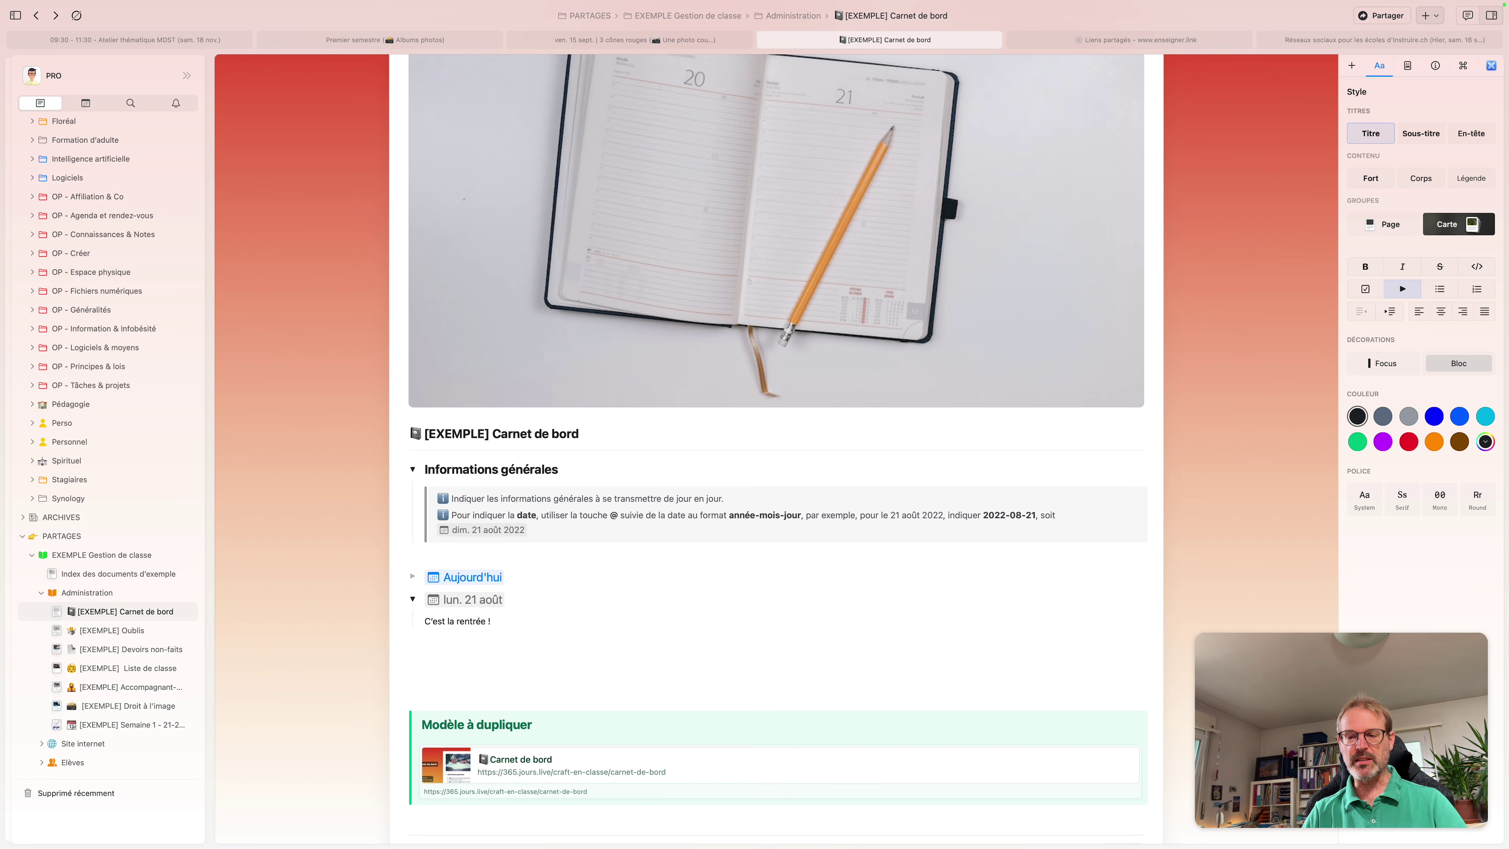
key("Return")
type("A")
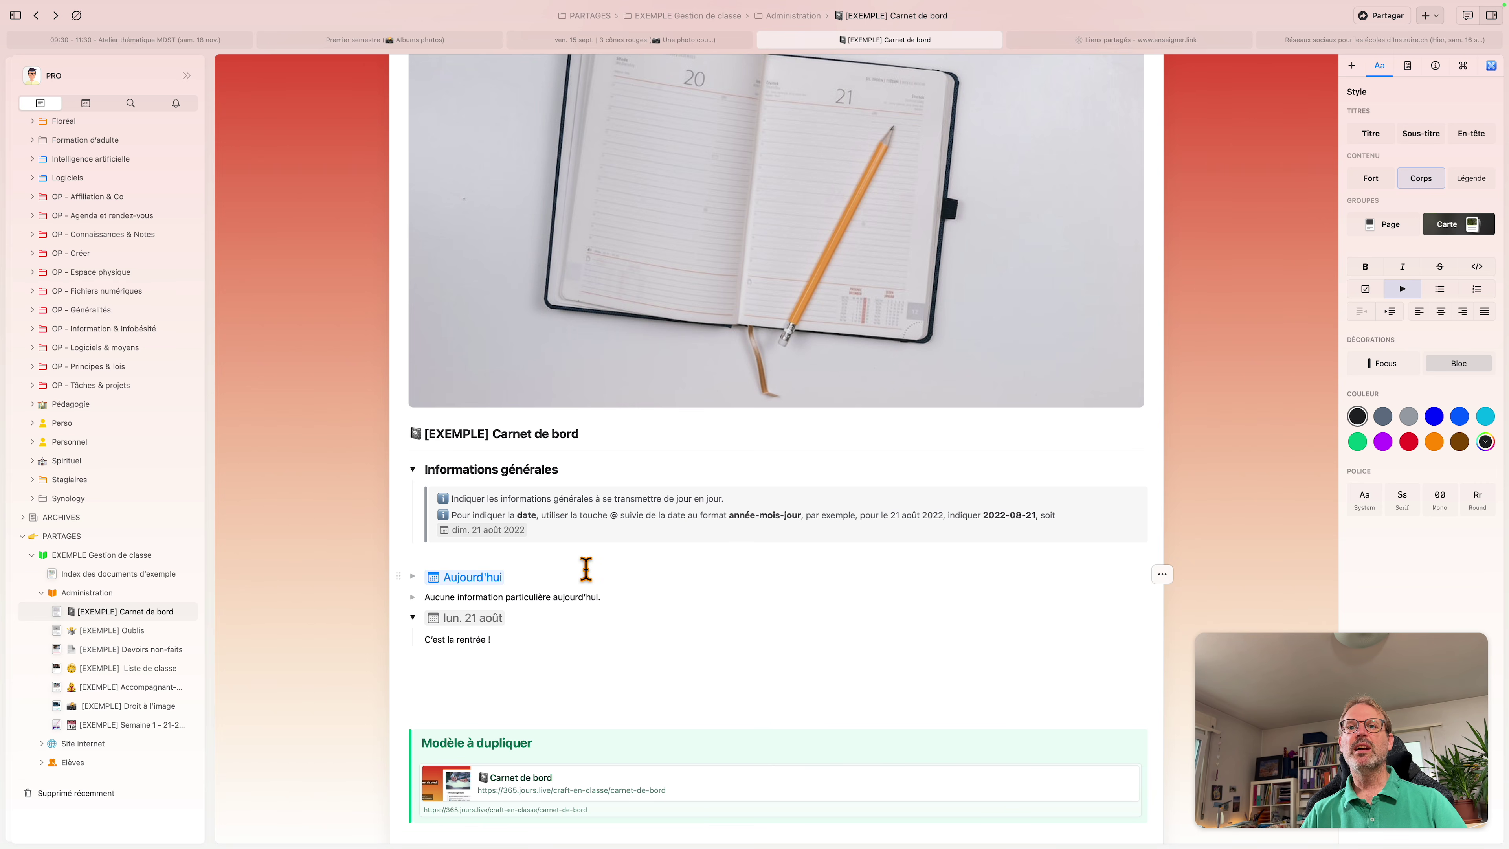
Step: View the permissions table in the Droit à l'image document and return to the Administration folder
key("super+[")
left_click(555, 357)
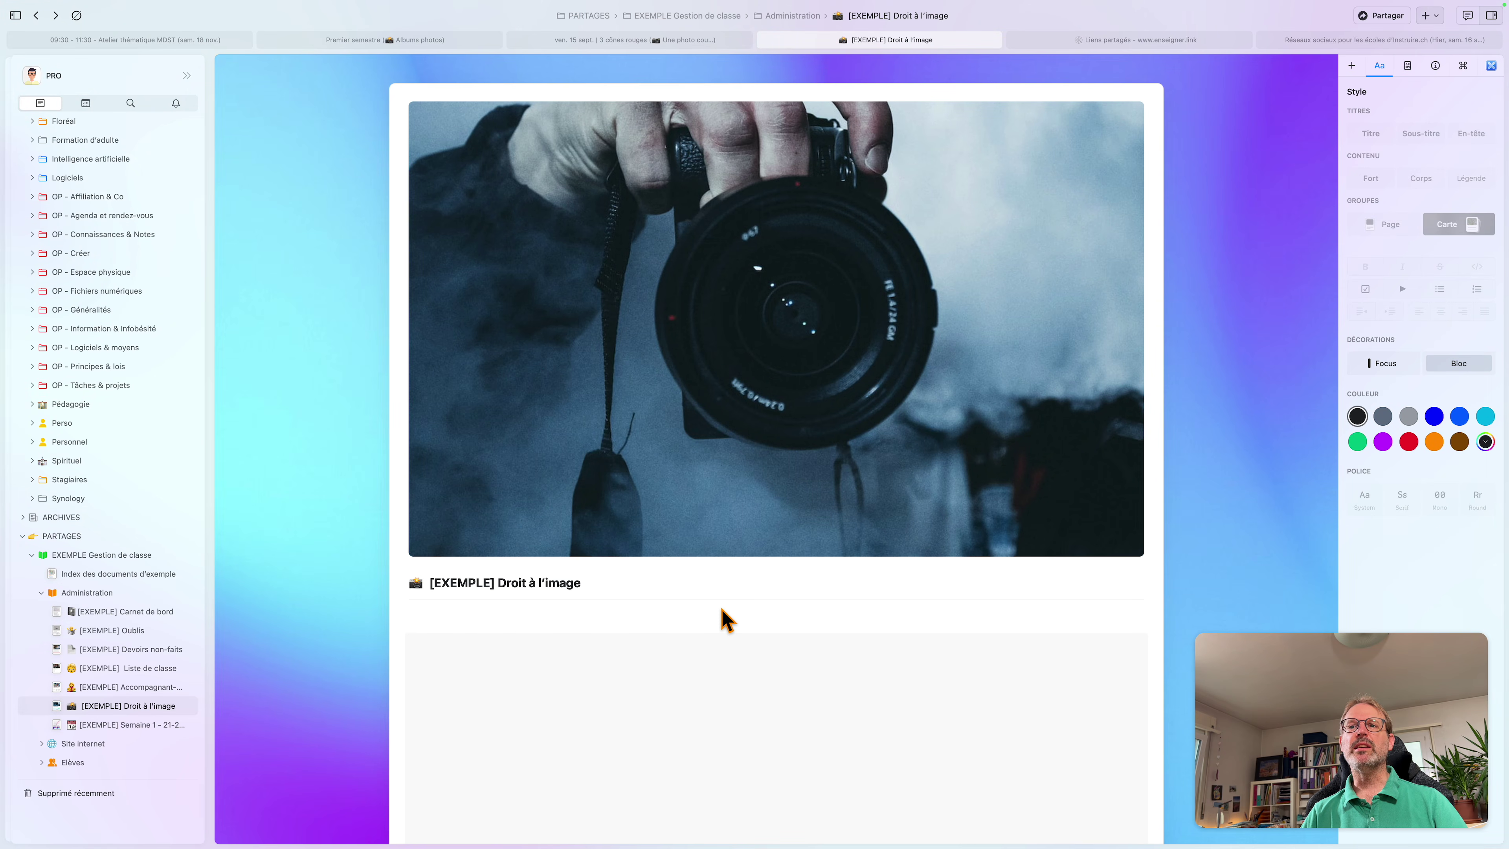
scroll(743, 588, "down", 3)
scroll(594, 452, "down", 3)
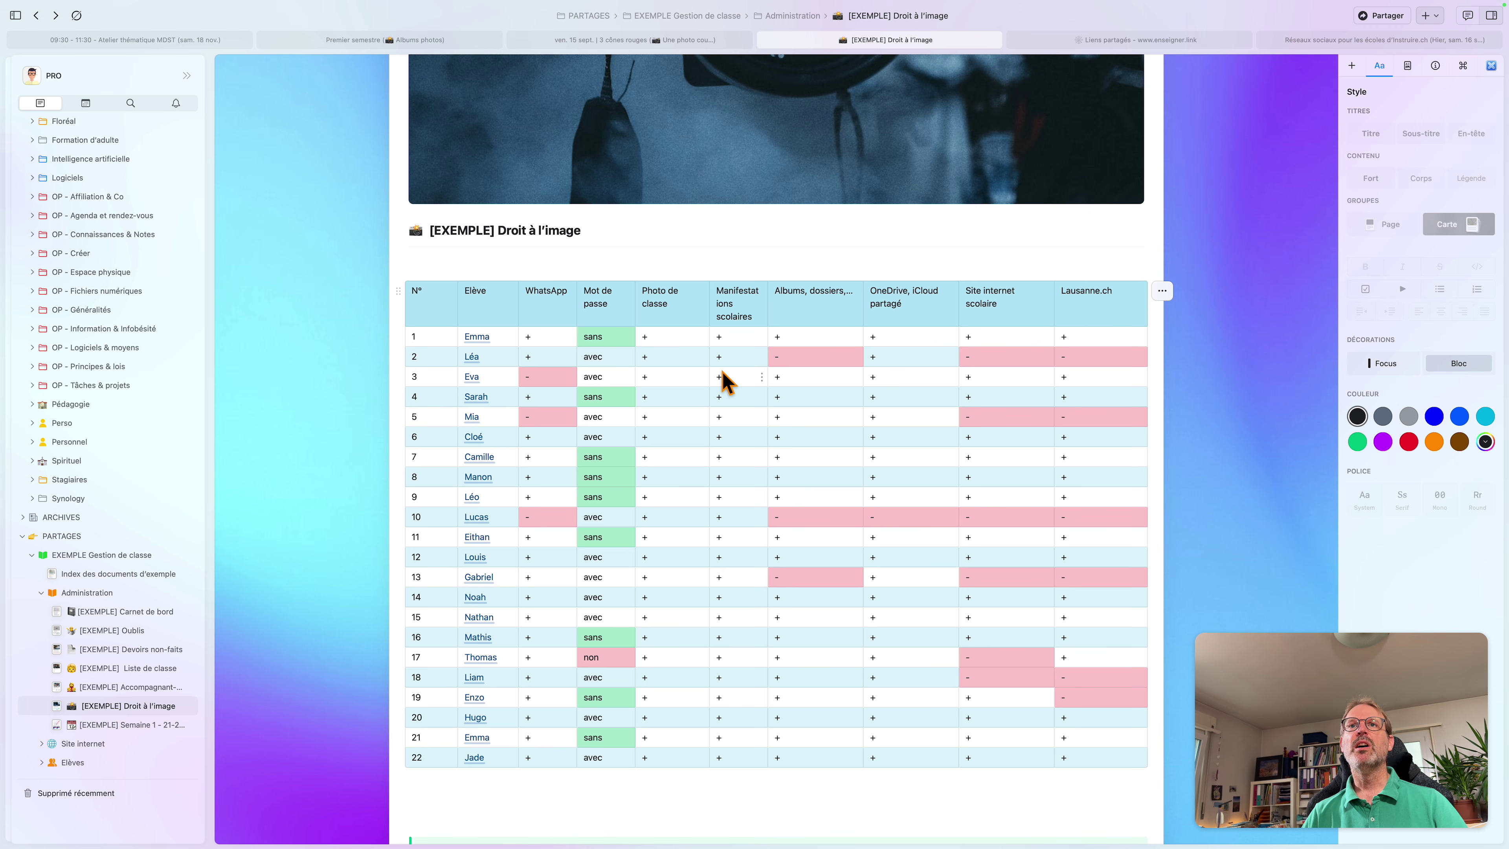
key("Escape")
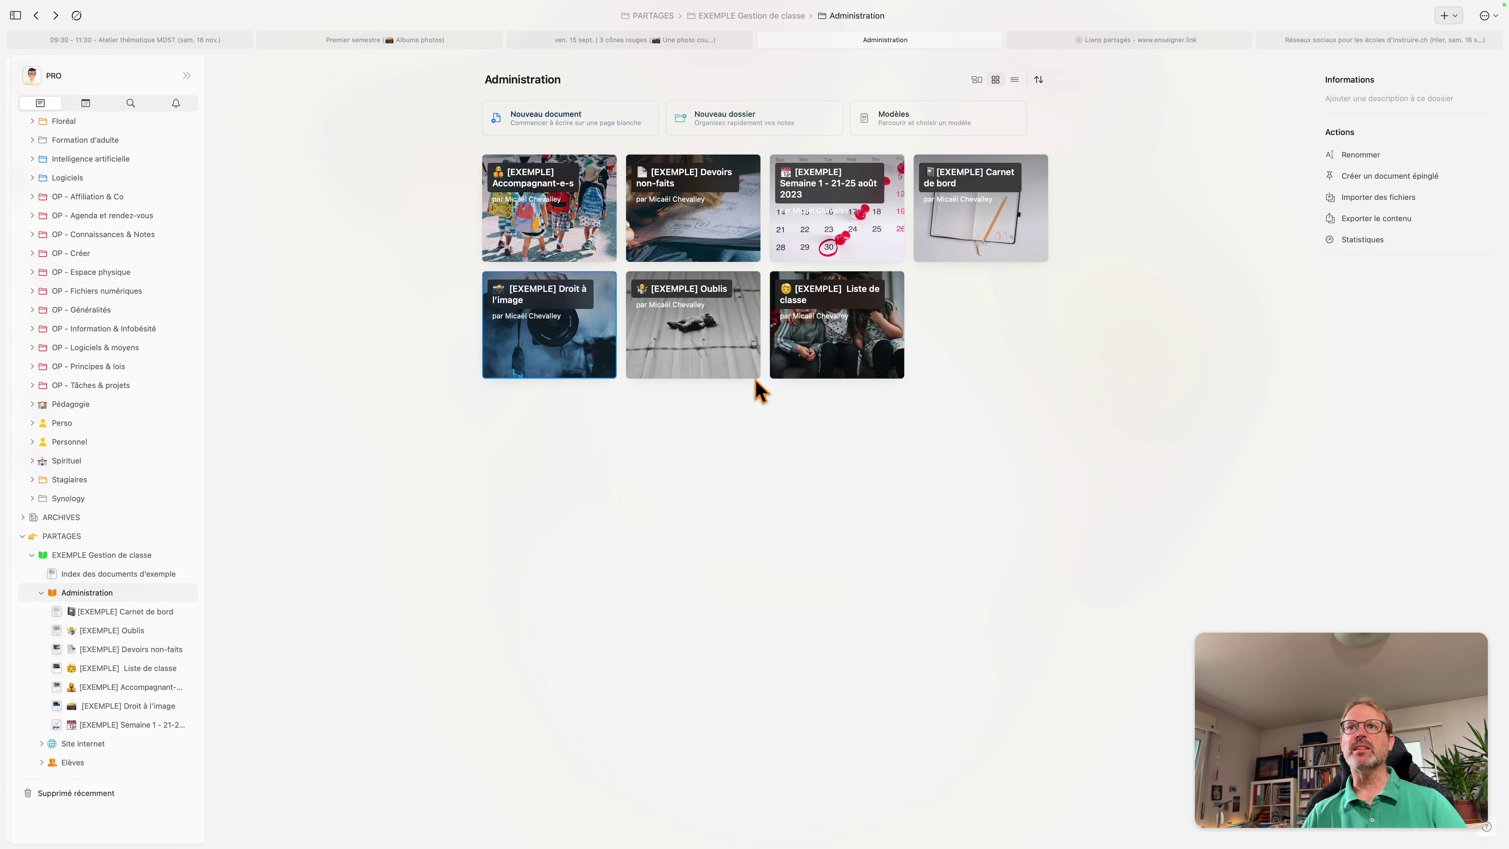
Step: Open the Liste de classe document and copy the whole checklist of student names
left_click(692, 354)
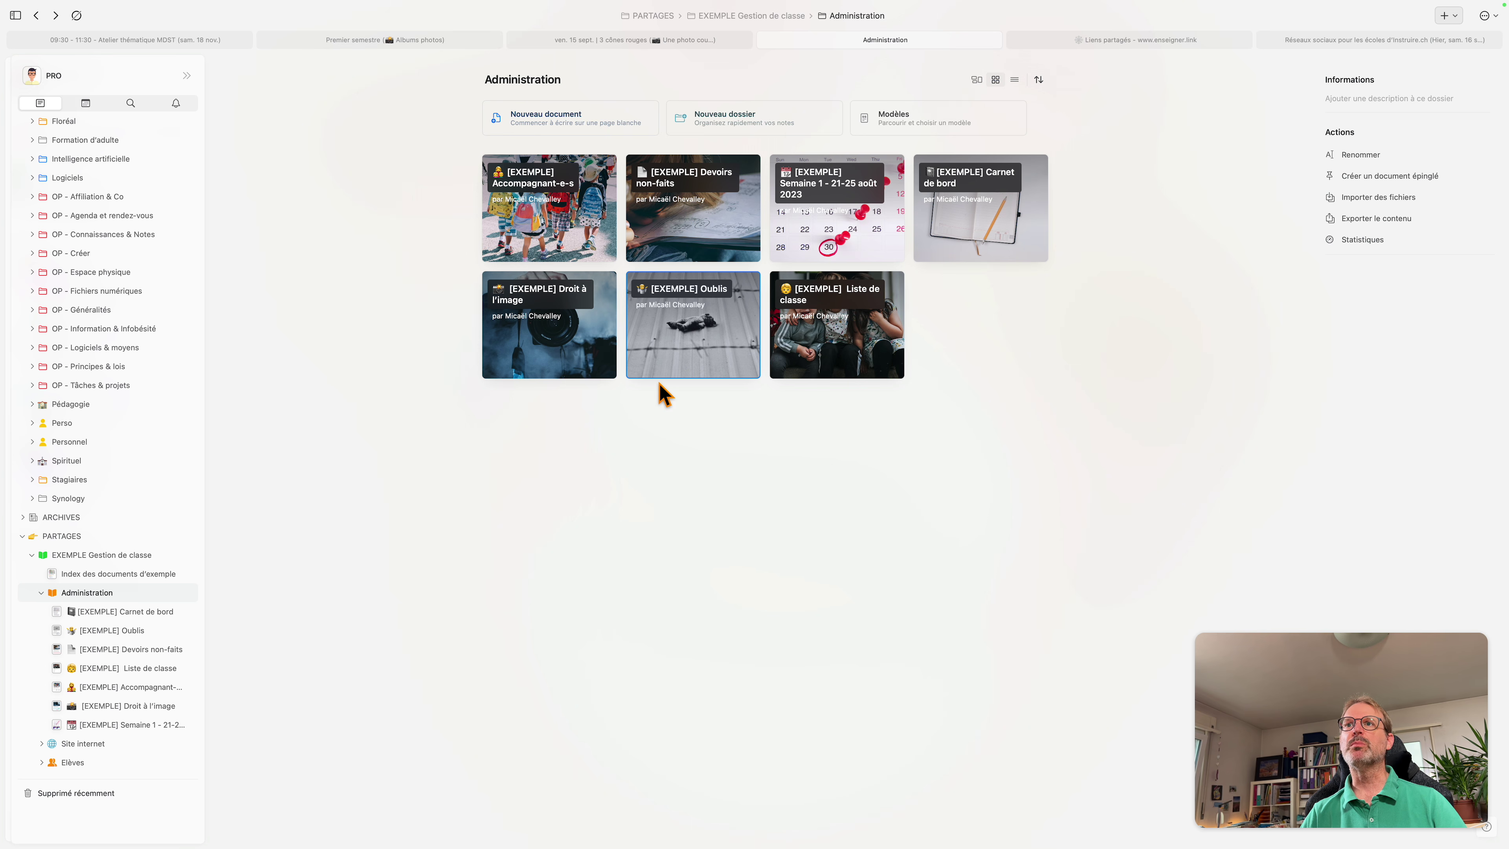
left_click(814, 356)
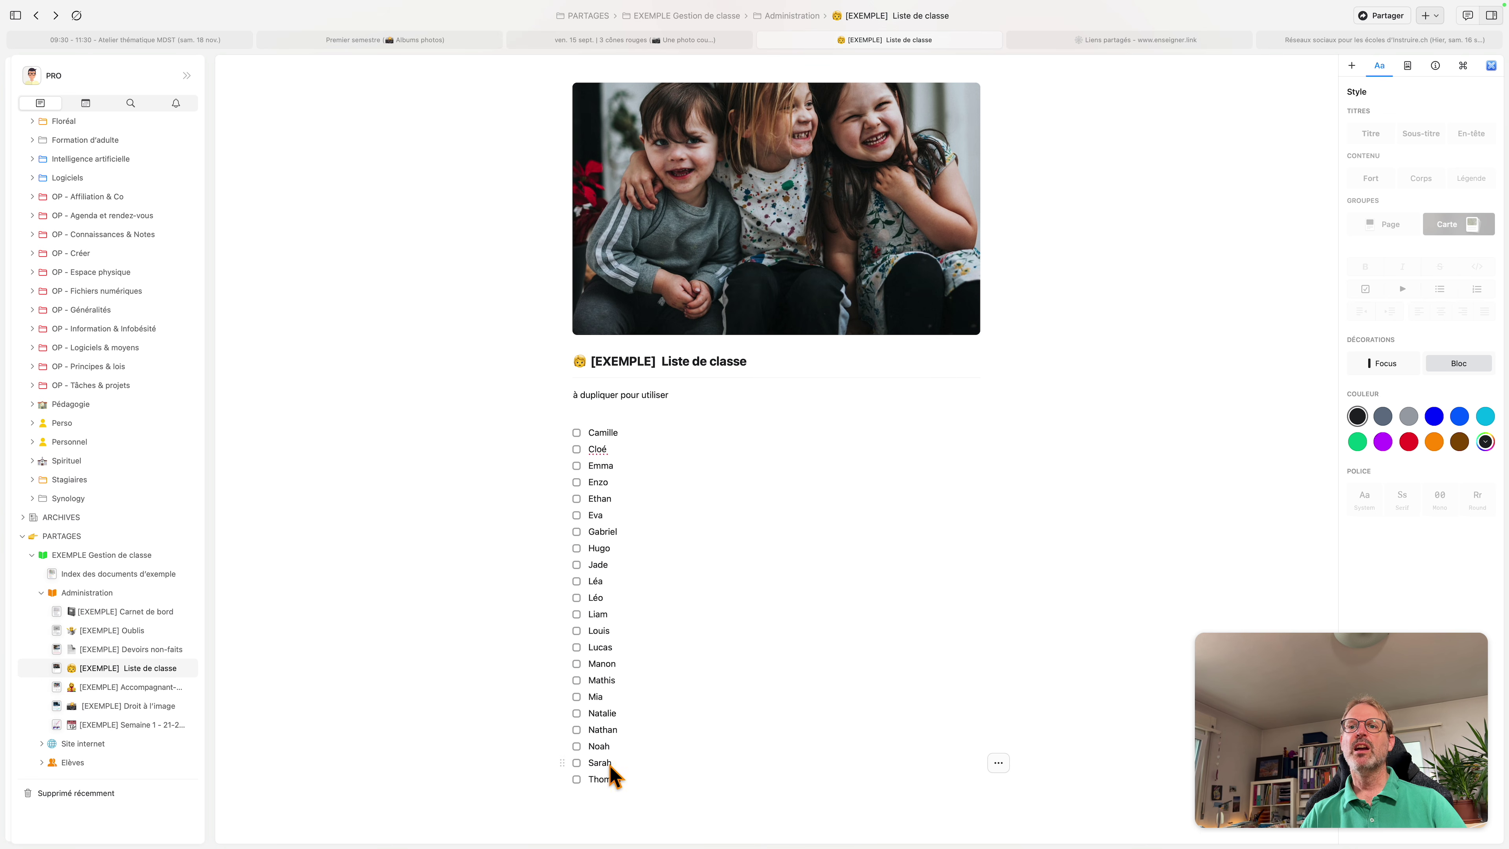
left_click(609, 780)
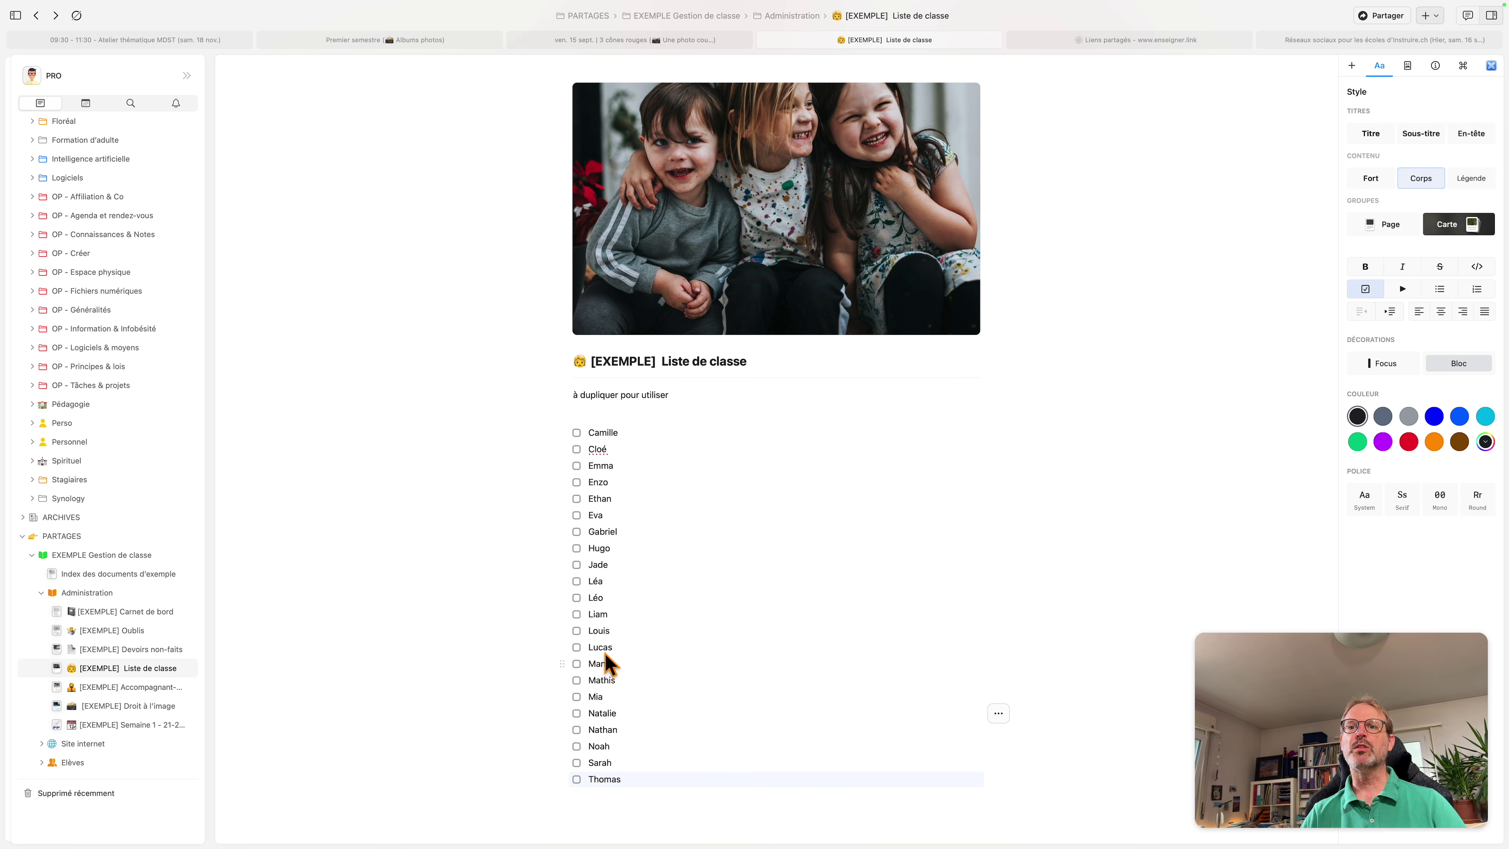
left_click(609, 434, "shift")
key("super+c")
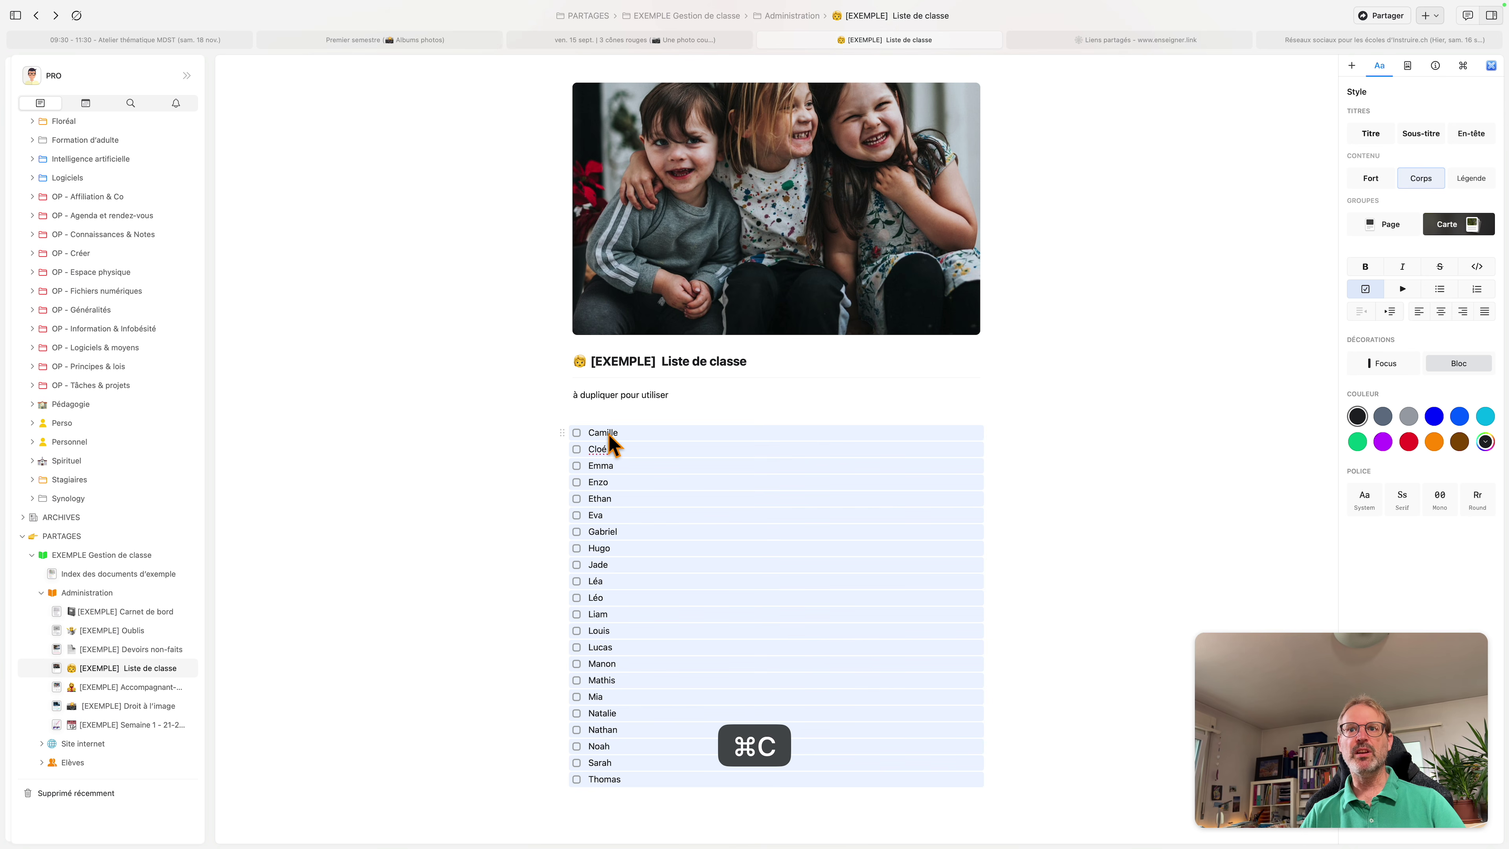
Step: Reopen Carnet de bord and insert a Demain date heading above the Aujourd'hui entry
key("super+[")
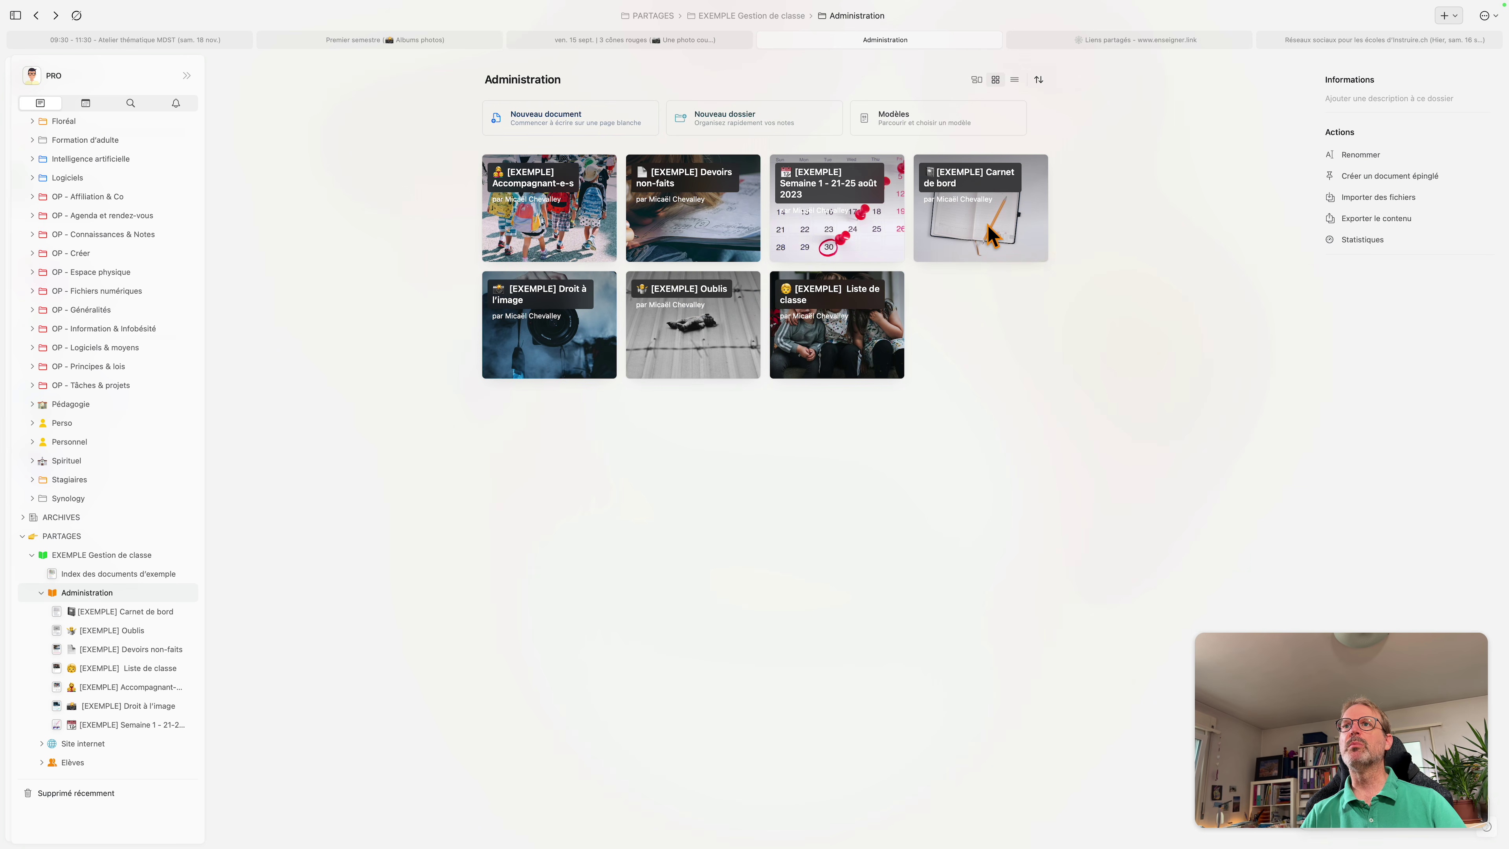
left_click(990, 234)
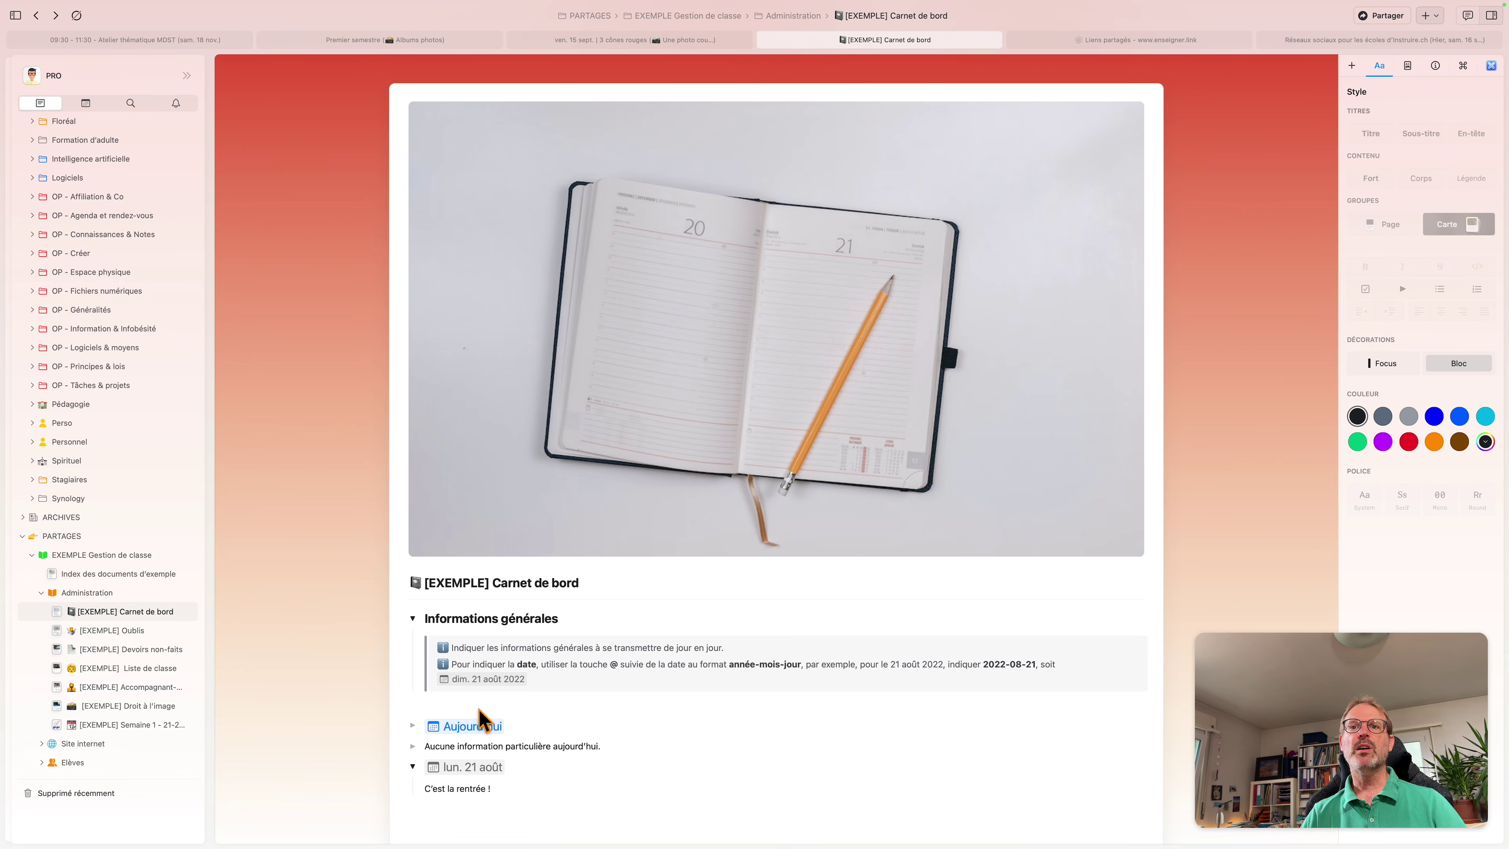
left_click(520, 724)
key("super+Left")
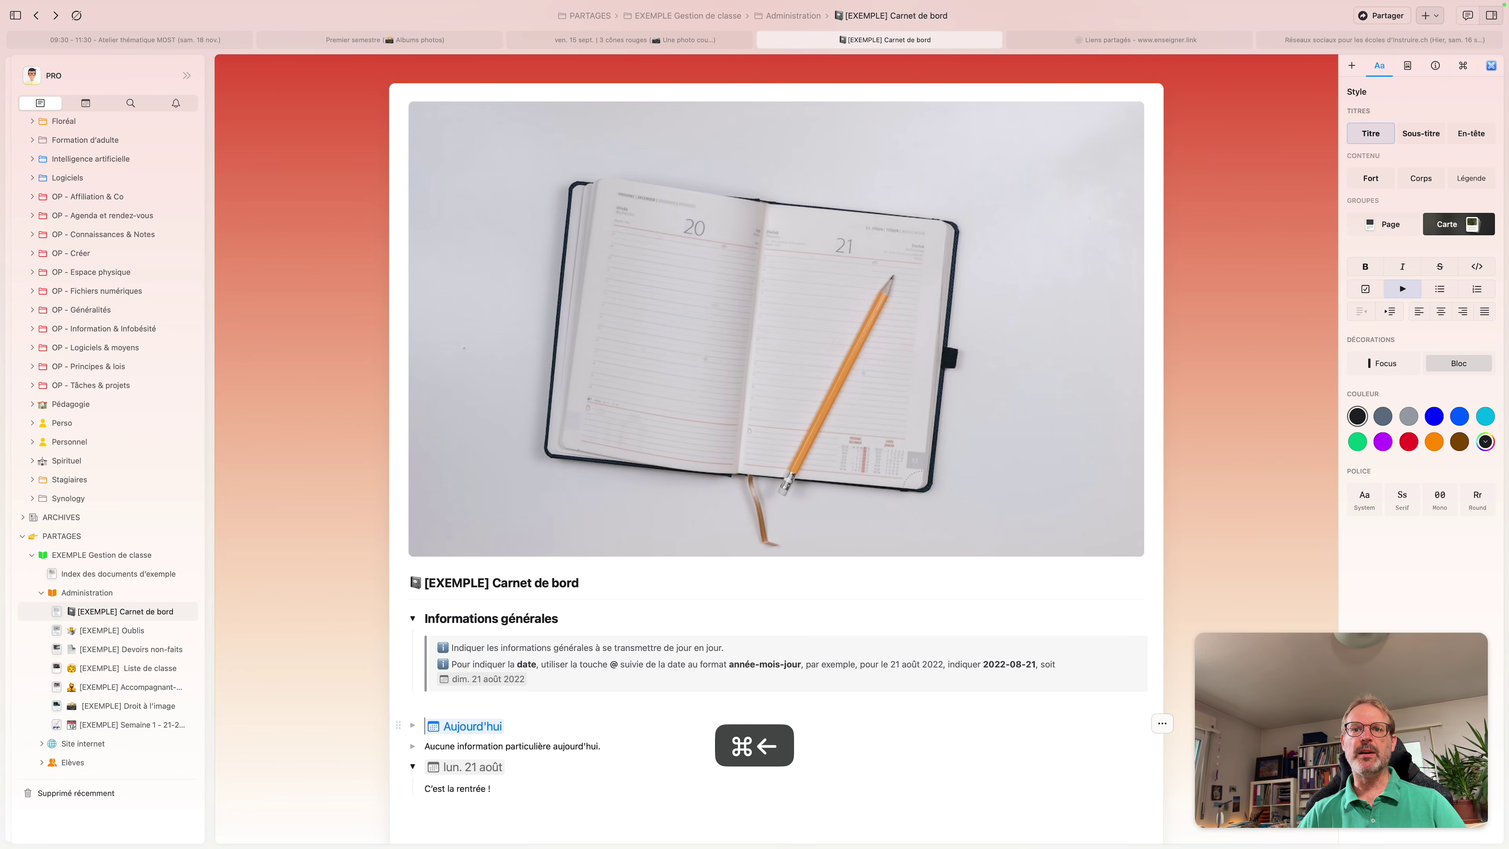
key("Return")
key("Up")
type("/dema")
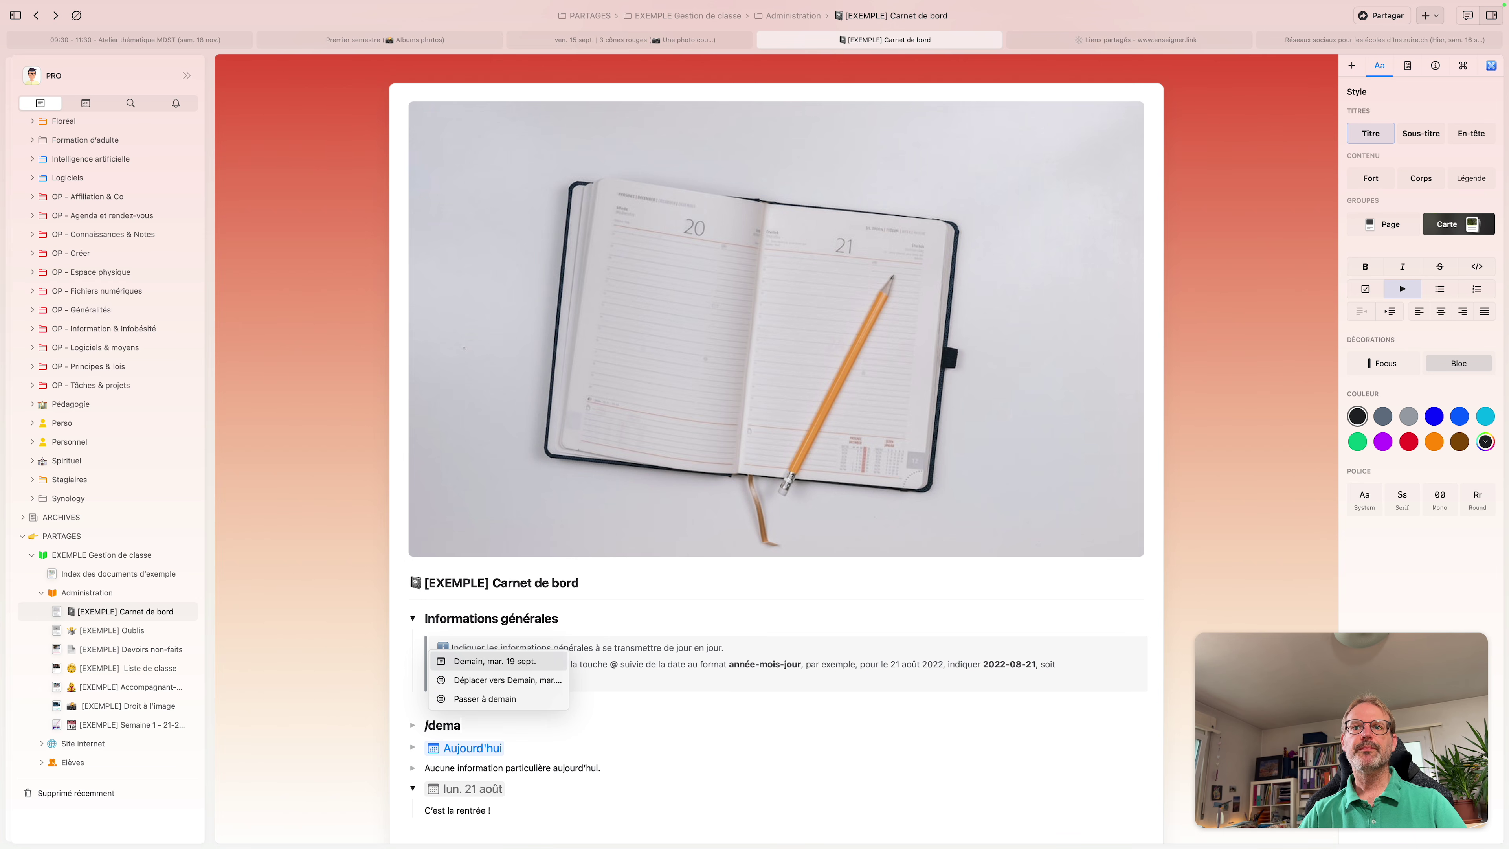
key("Return")
Step: Paste the copied class checklist indented under the Demain heading and check off the second through fifth students
key("Return")
key("Tab")
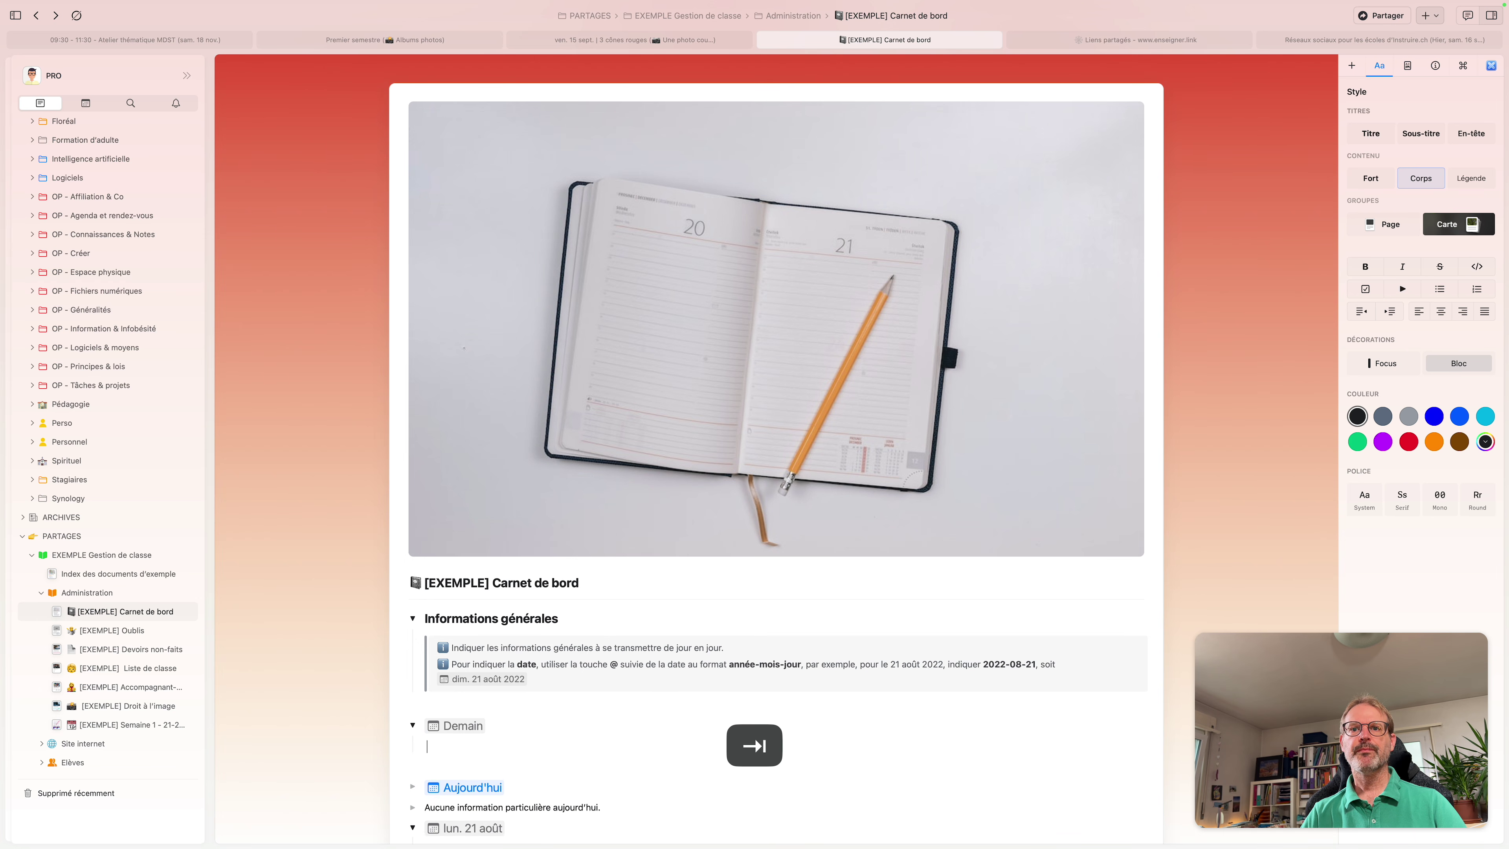
key("super+v")
scroll(534, 713, "down", 4)
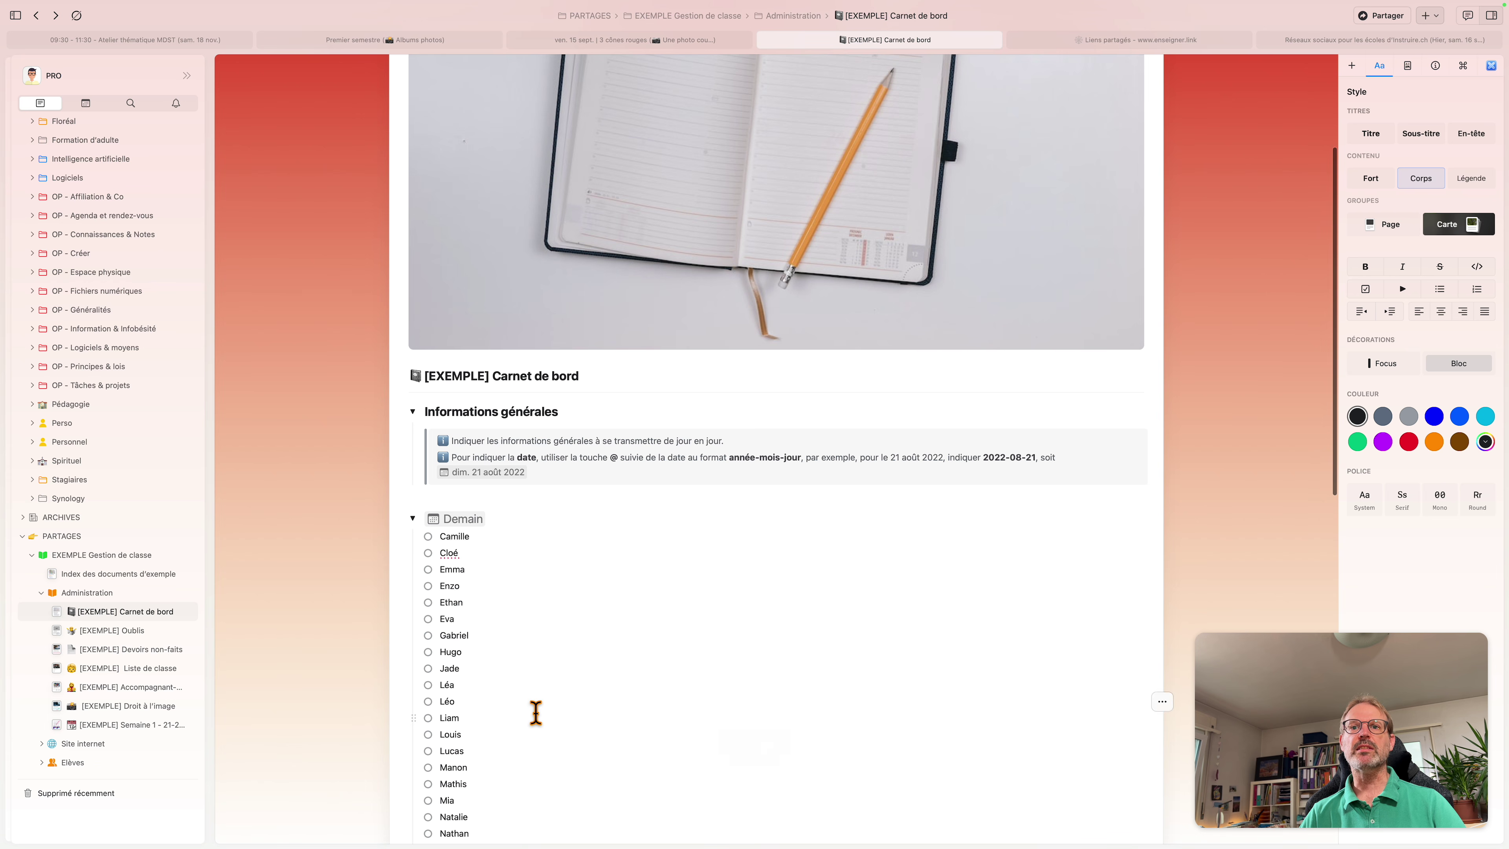
left_click(427, 553)
left_click(427, 569)
left_click(428, 602)
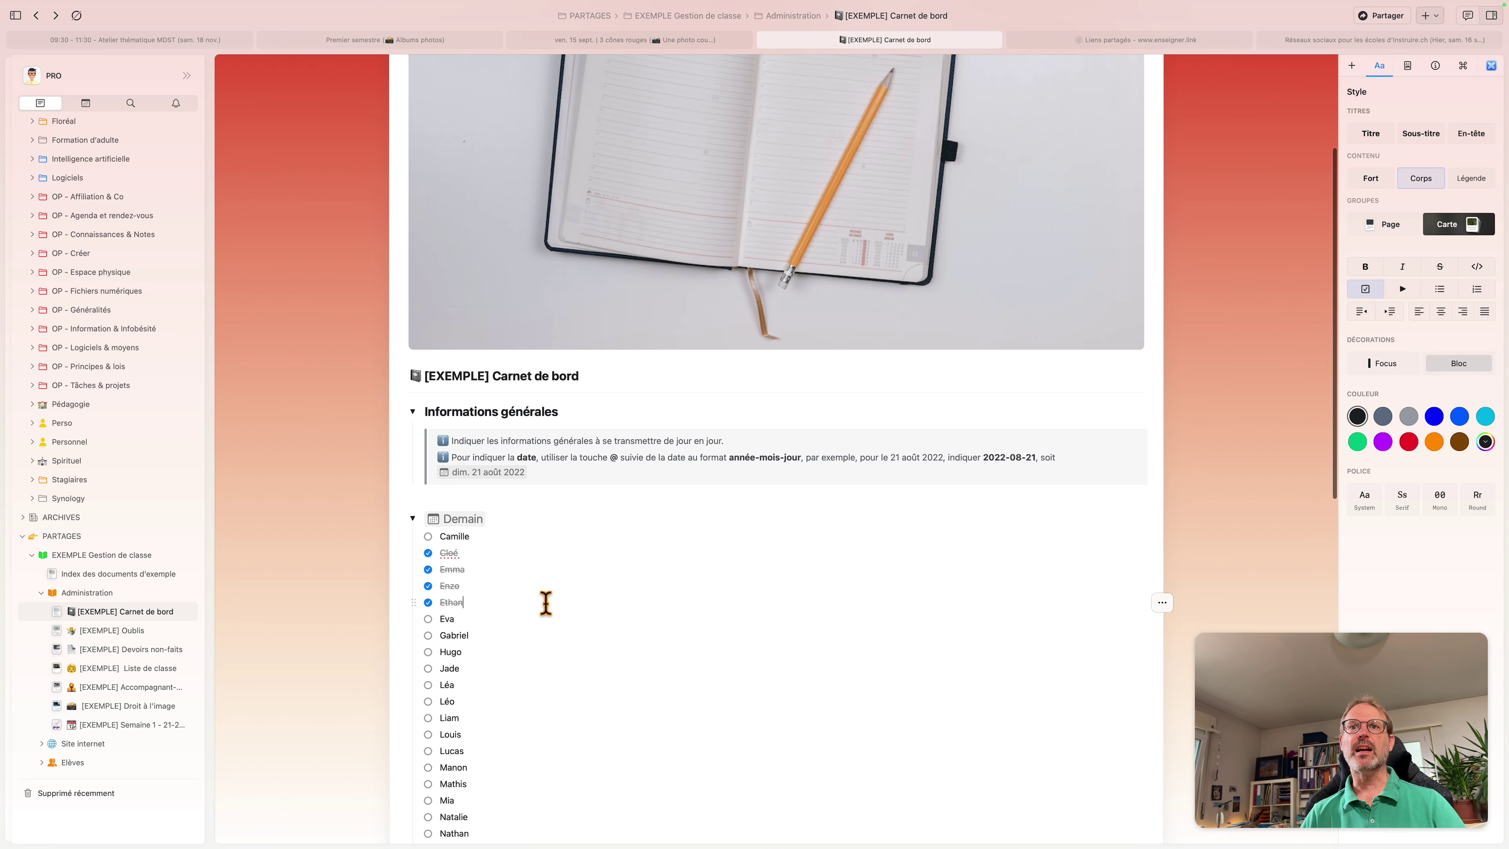
Step: View the original checklist in Liste de classe and return to the EXEMPLE Gestion de classe folder
key("super+[")
double_click(832, 340)
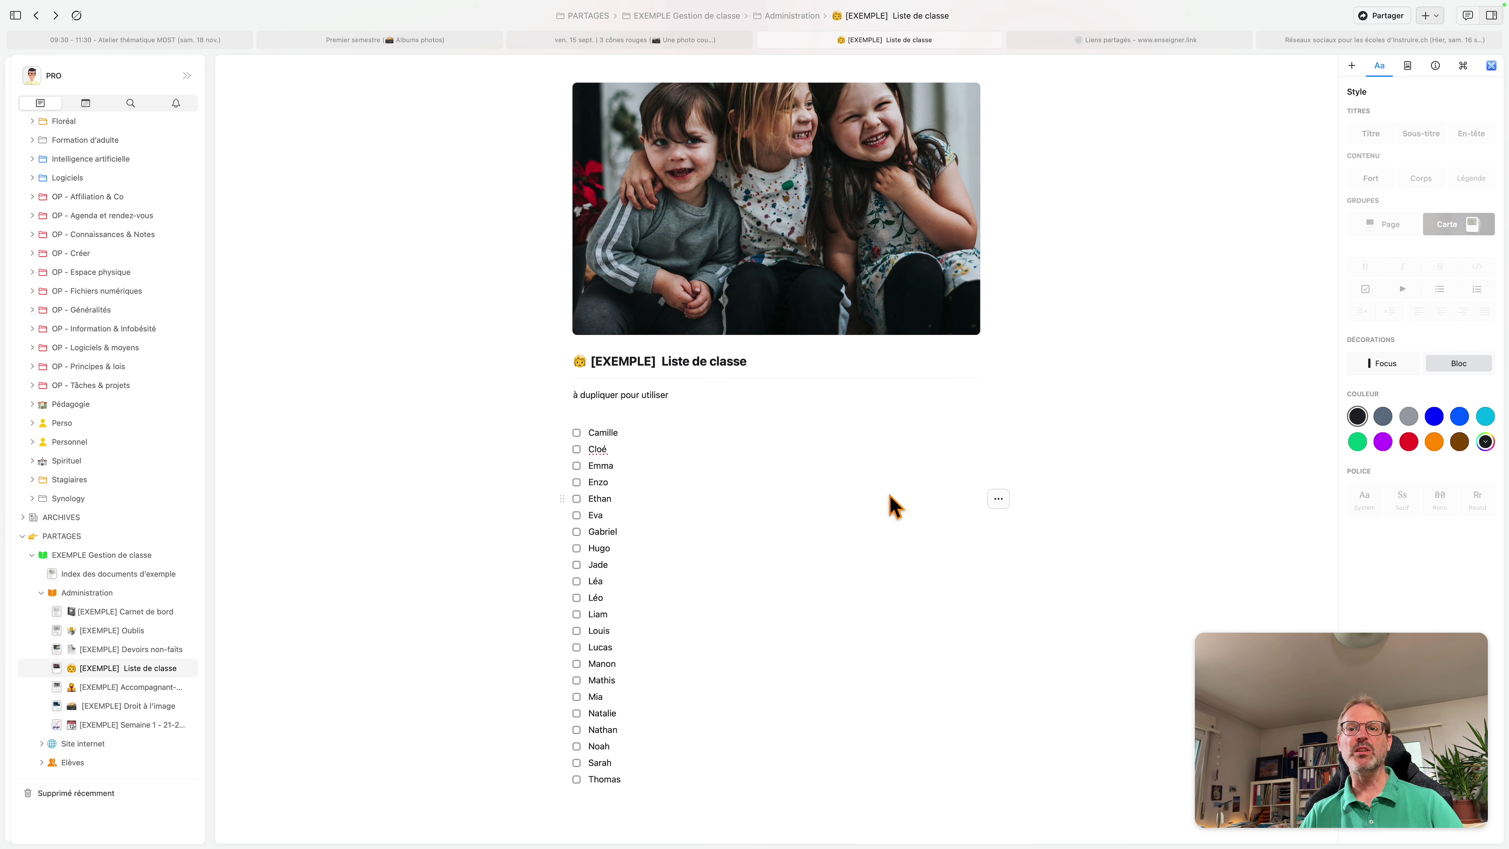
key("super+bracketleft")
key("super+bracketleft")
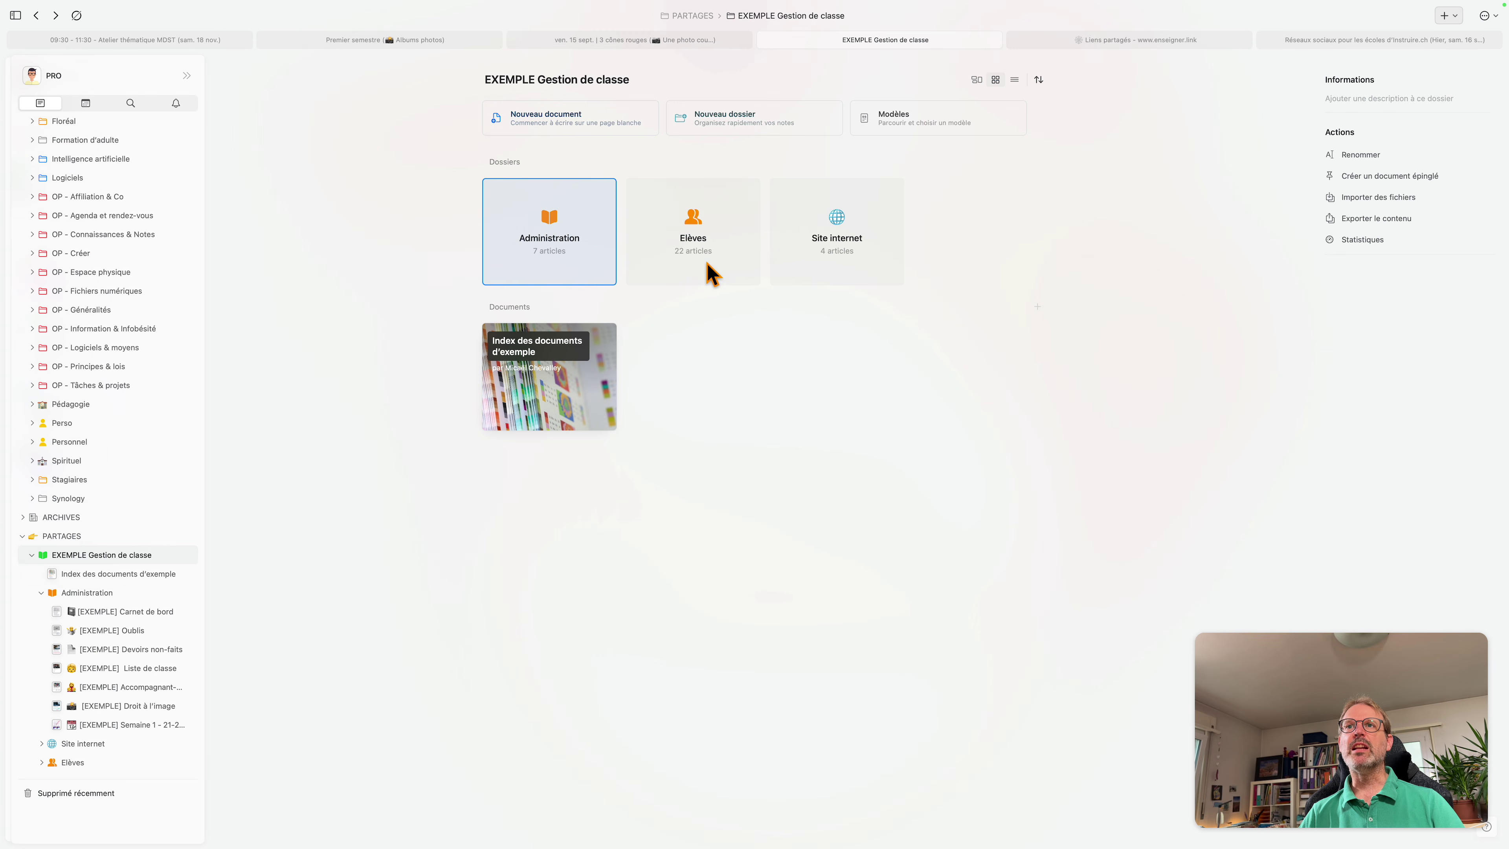
Step: Open the Elèves folder, view the record of the student marked with an emoji, and return to the folder
double_click(711, 274)
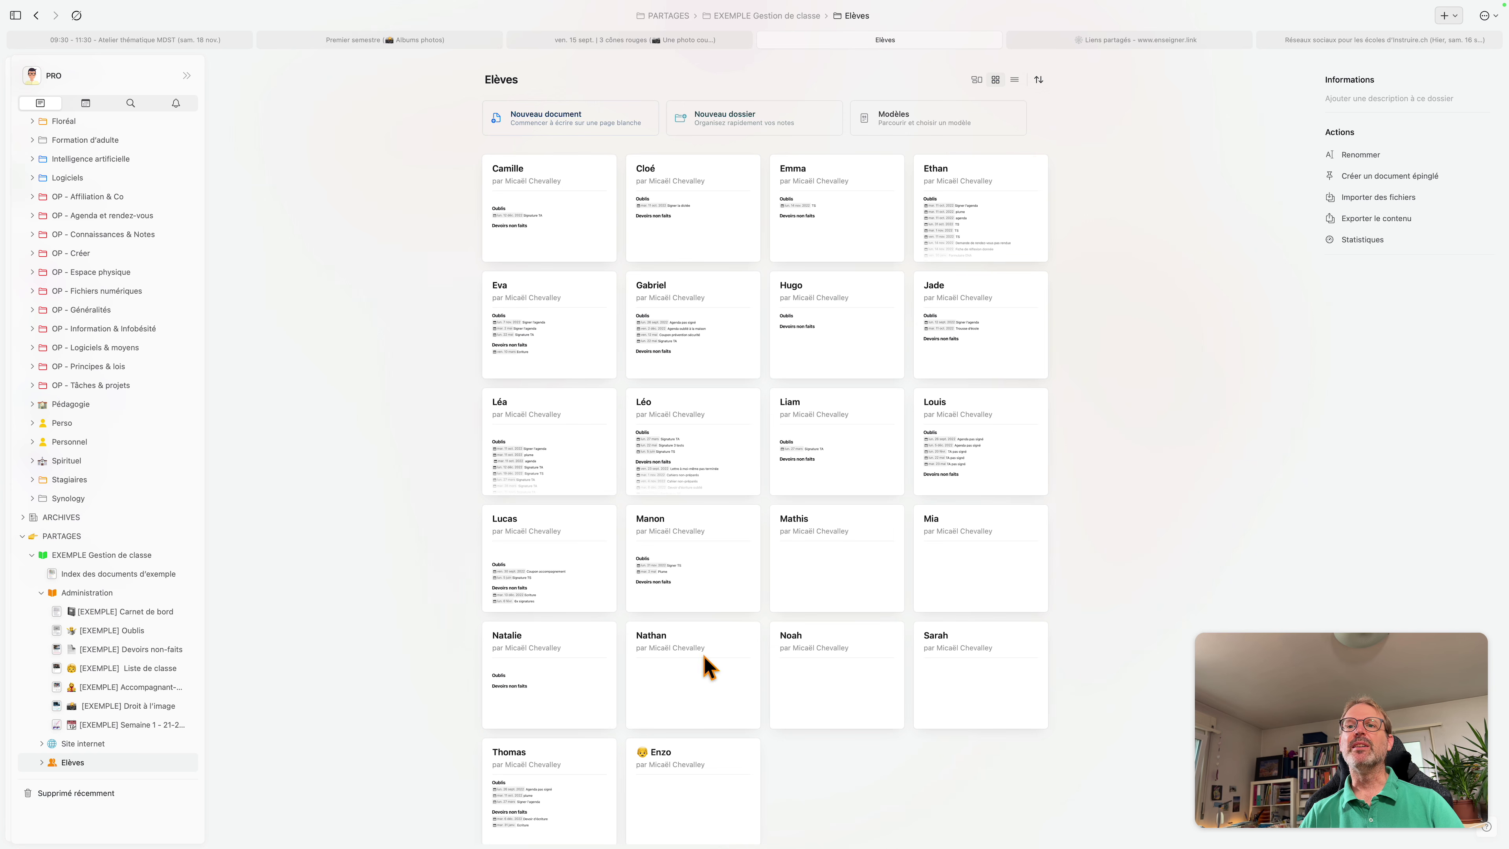
double_click(665, 829)
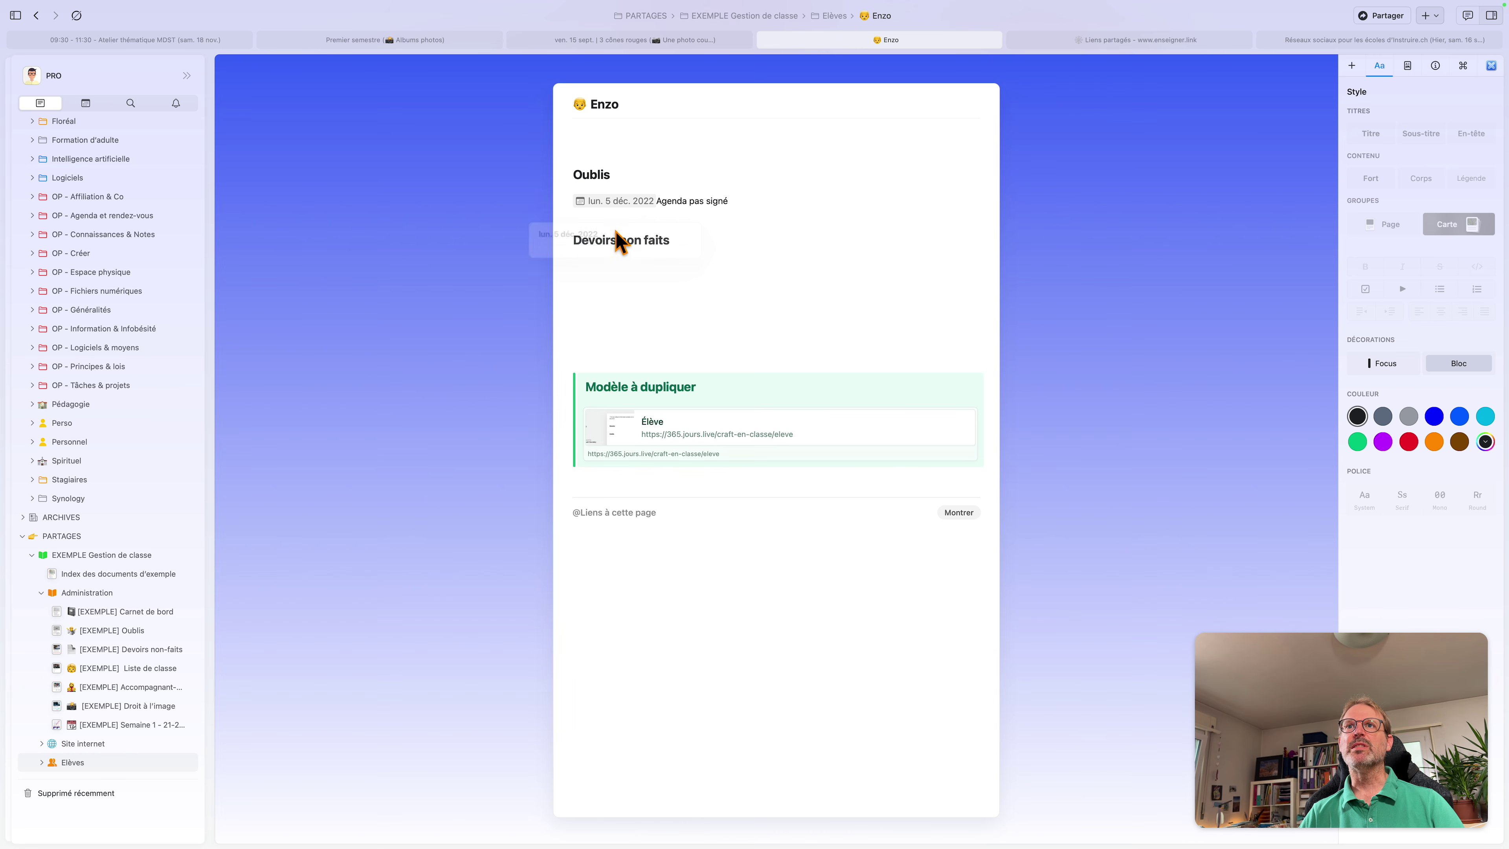
key("Escape")
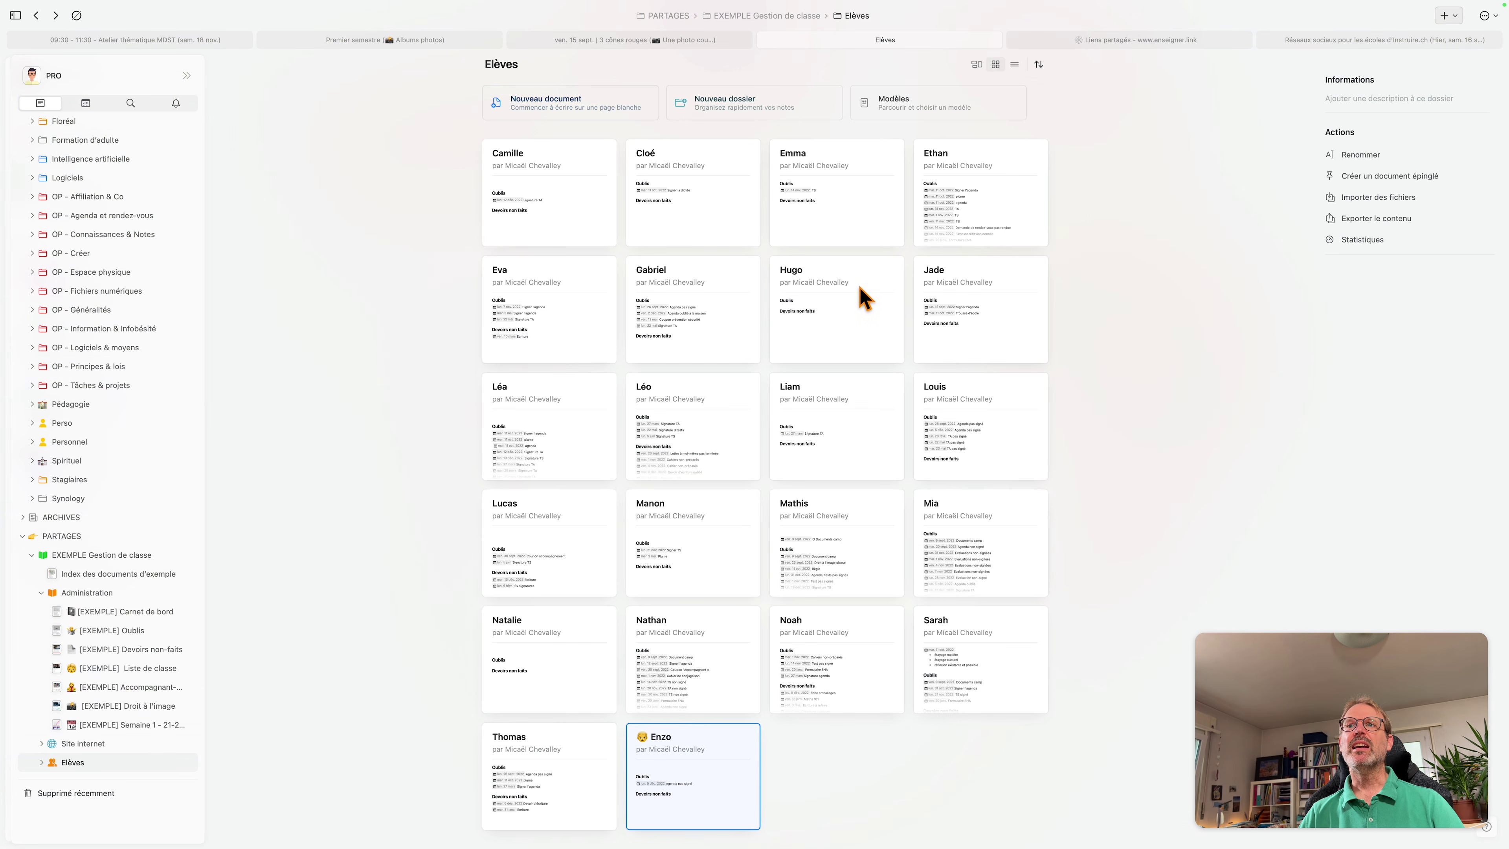
Step: Open the Site internet folder, read through the Informations pratiques document, and return to the folder
key("Escape")
double_click(842, 256)
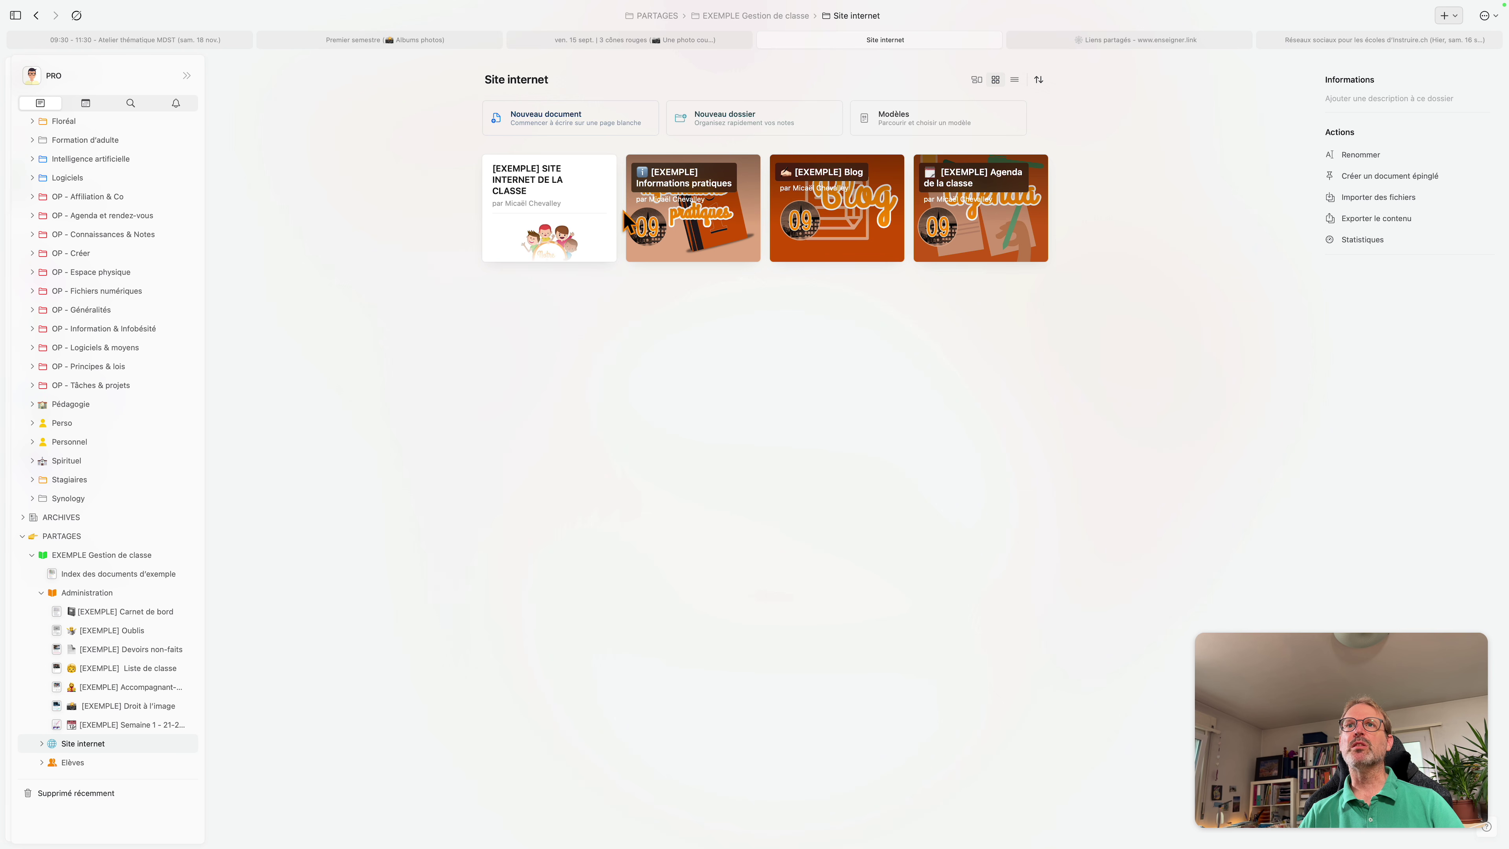
left_click(684, 232)
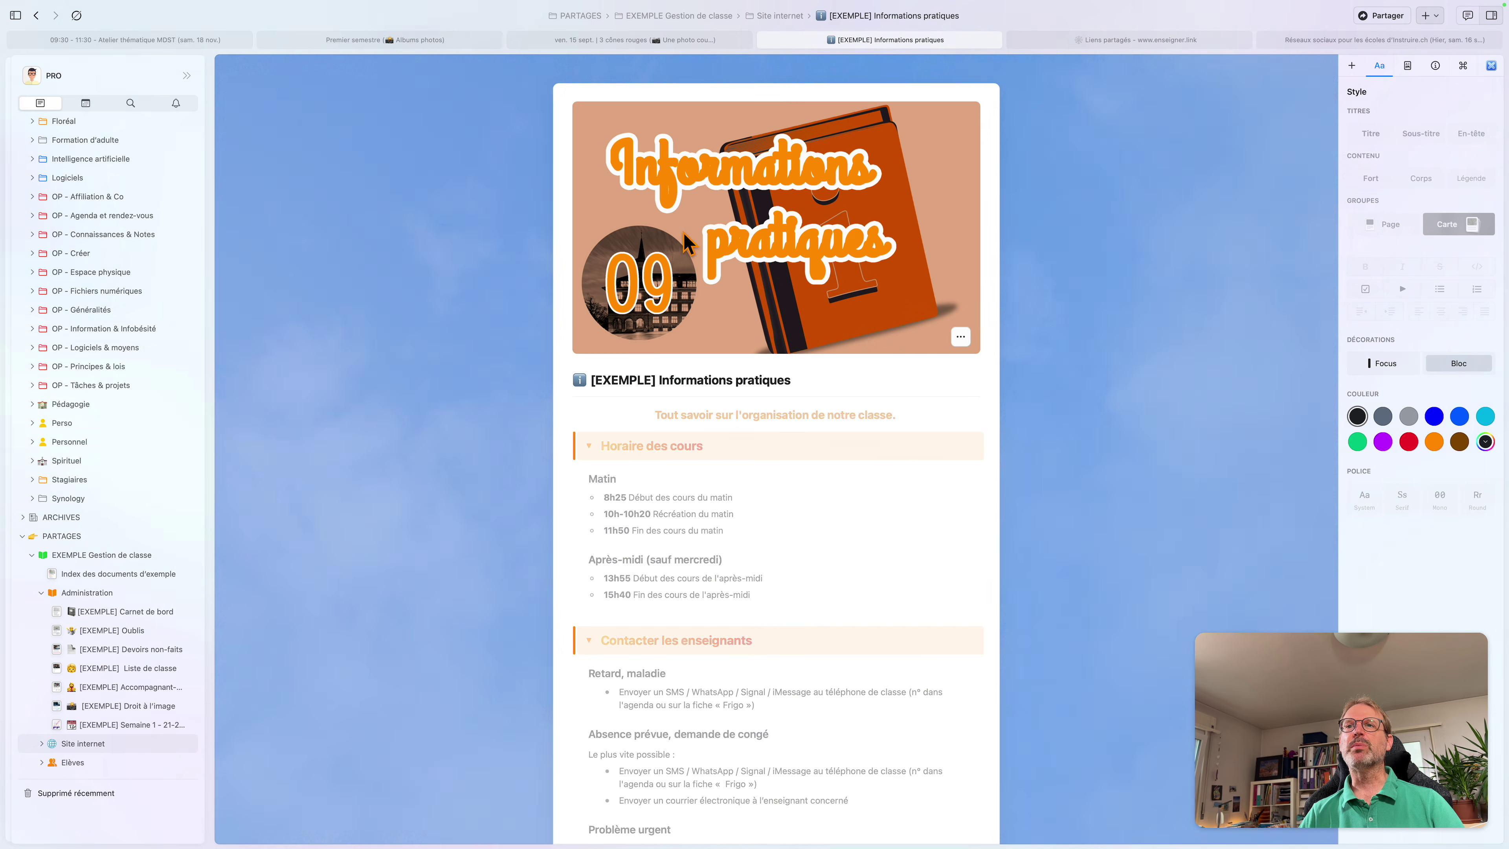
scroll(808, 469, "down", 3)
scroll(808, 470, "down", 15)
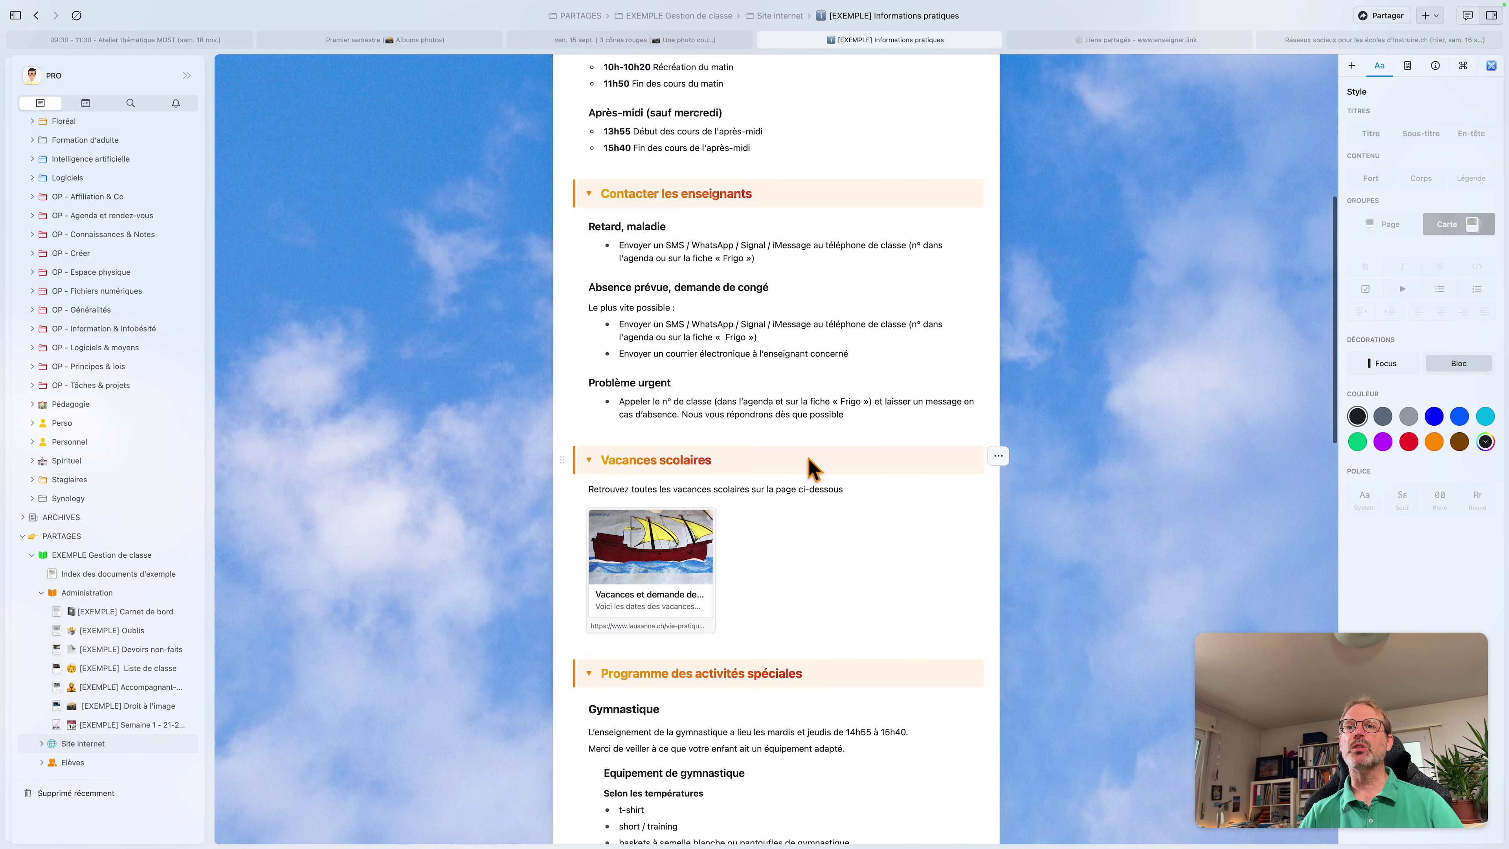
scroll(814, 470, "down", 10)
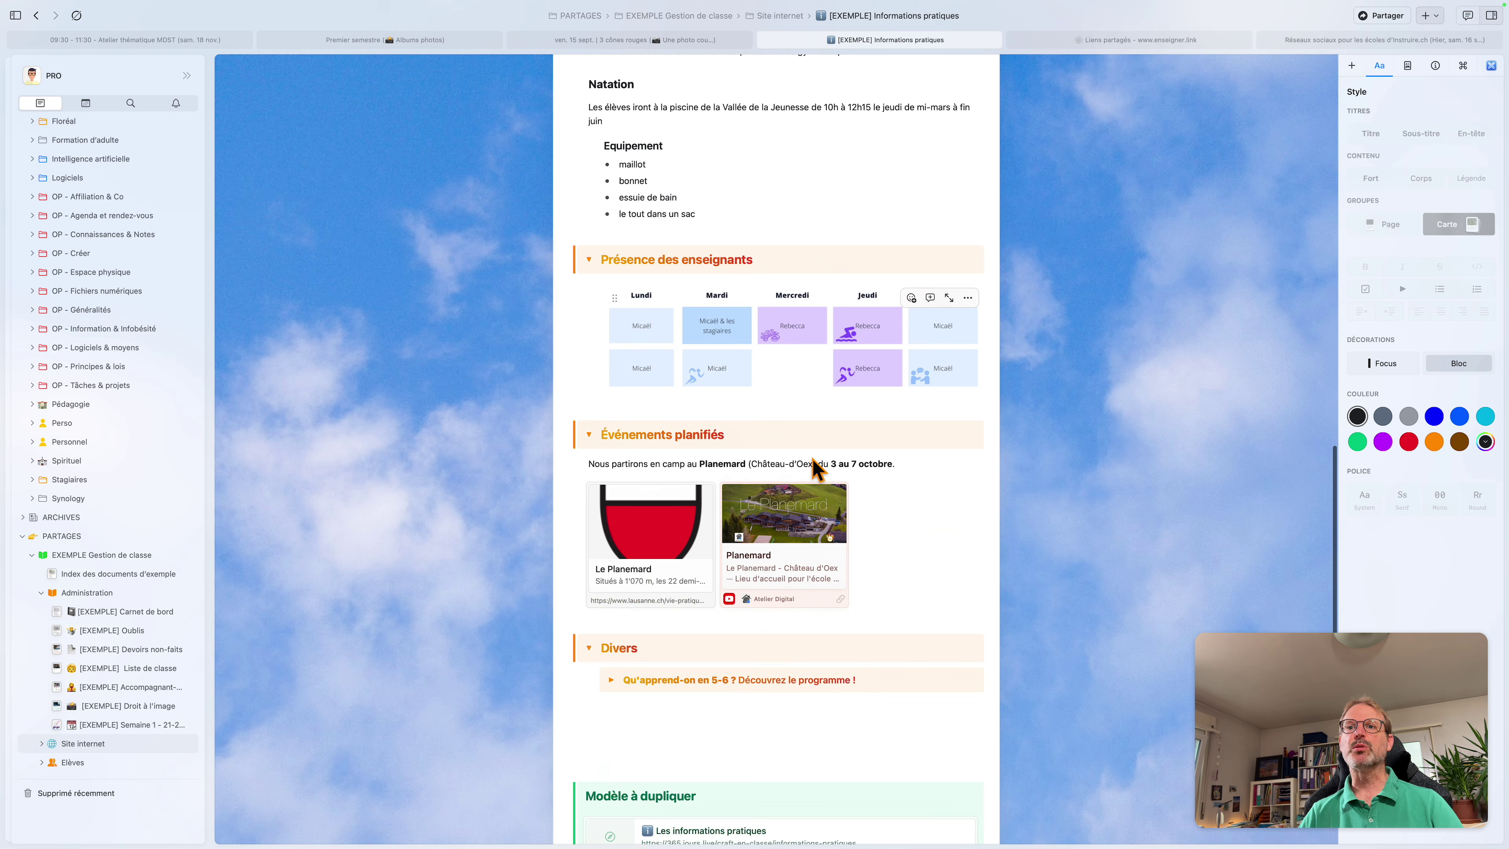
scroll(835, 468, "up", 15)
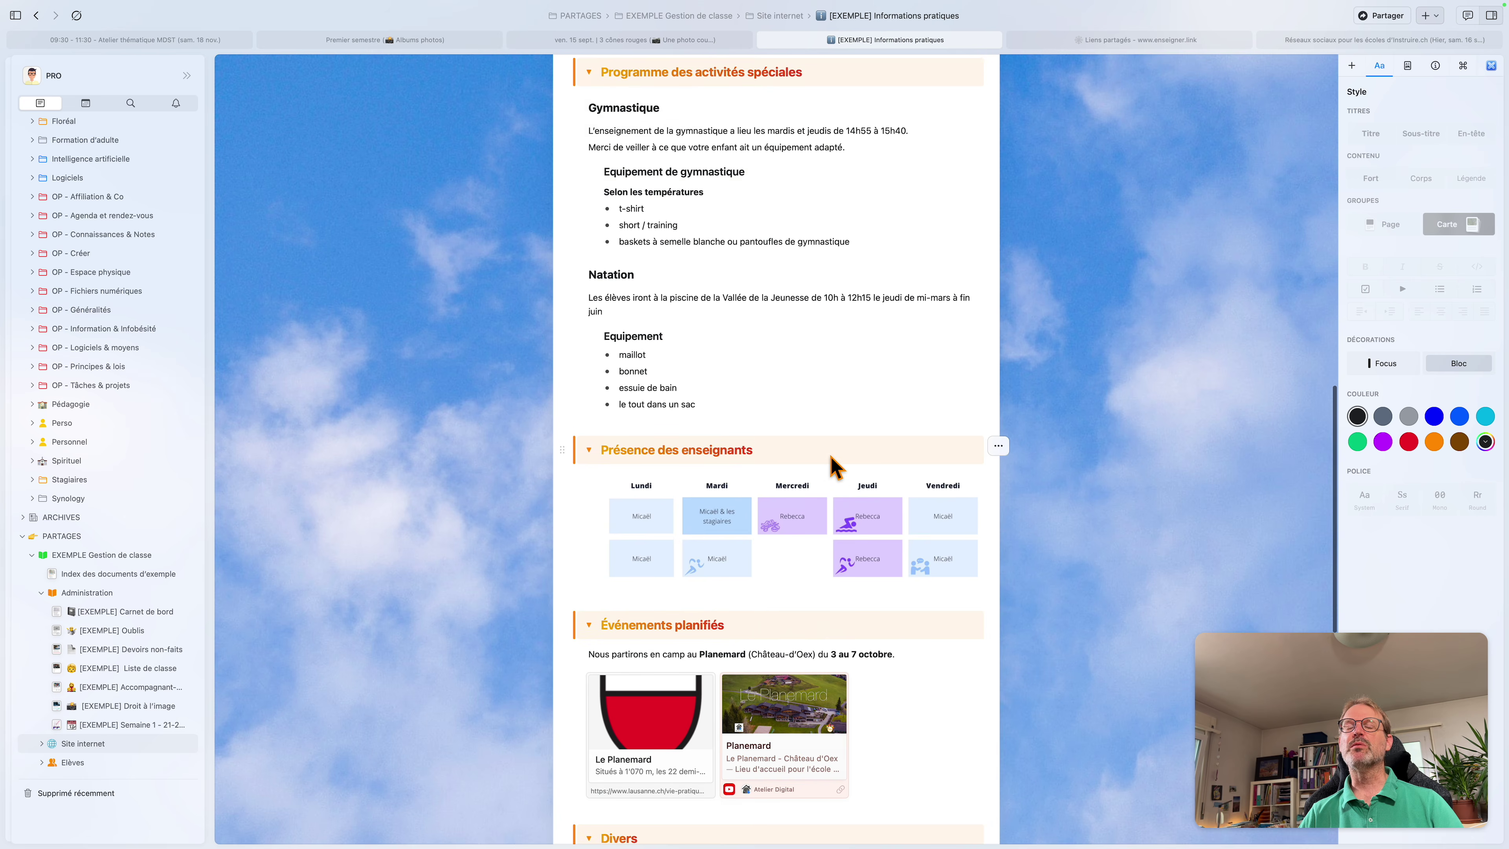
scroll(835, 468, "up", 10)
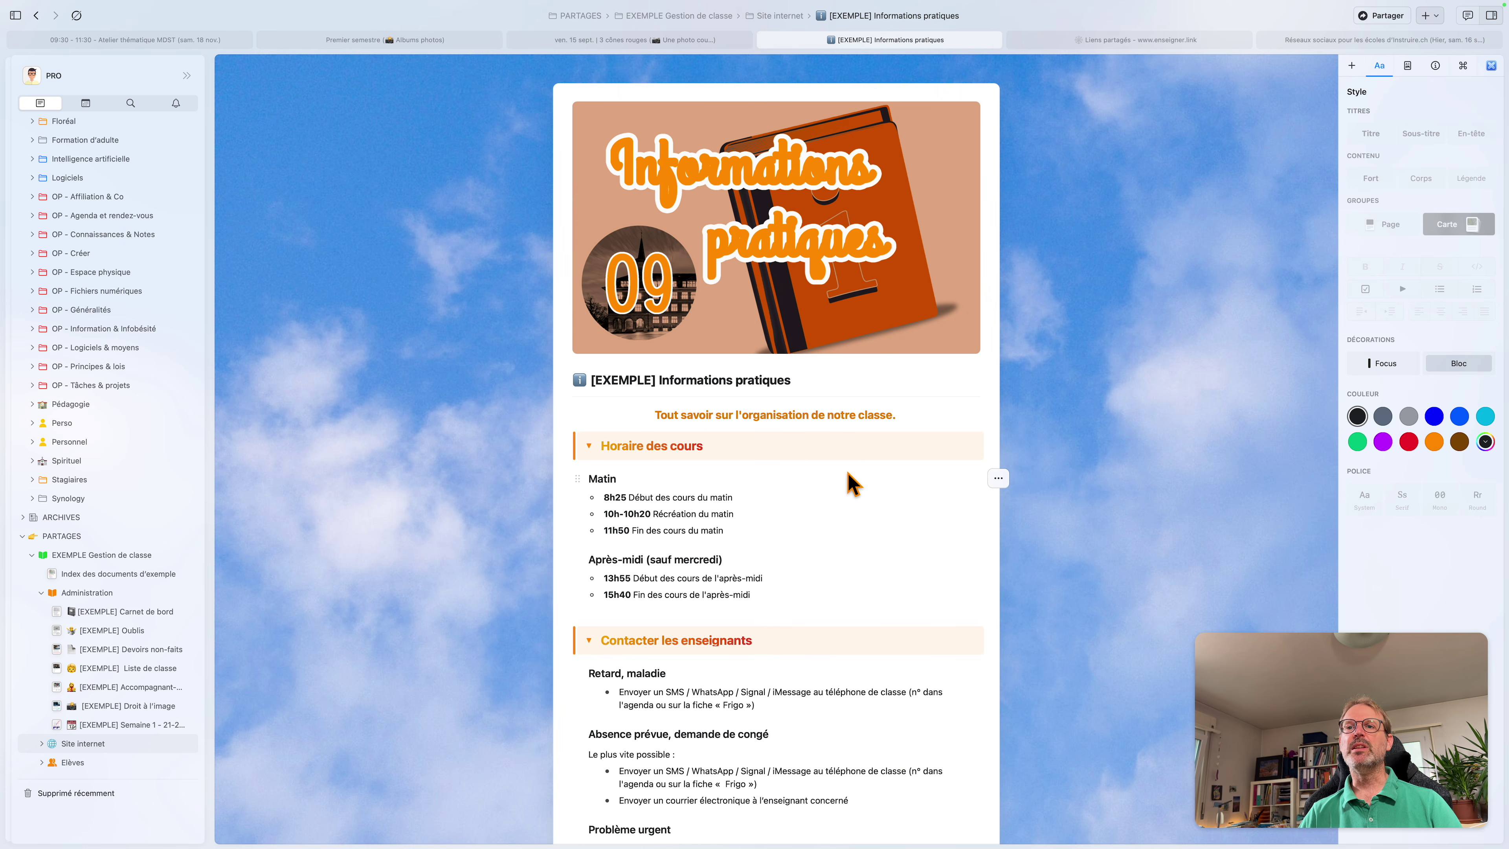
key("super+bracketleft")
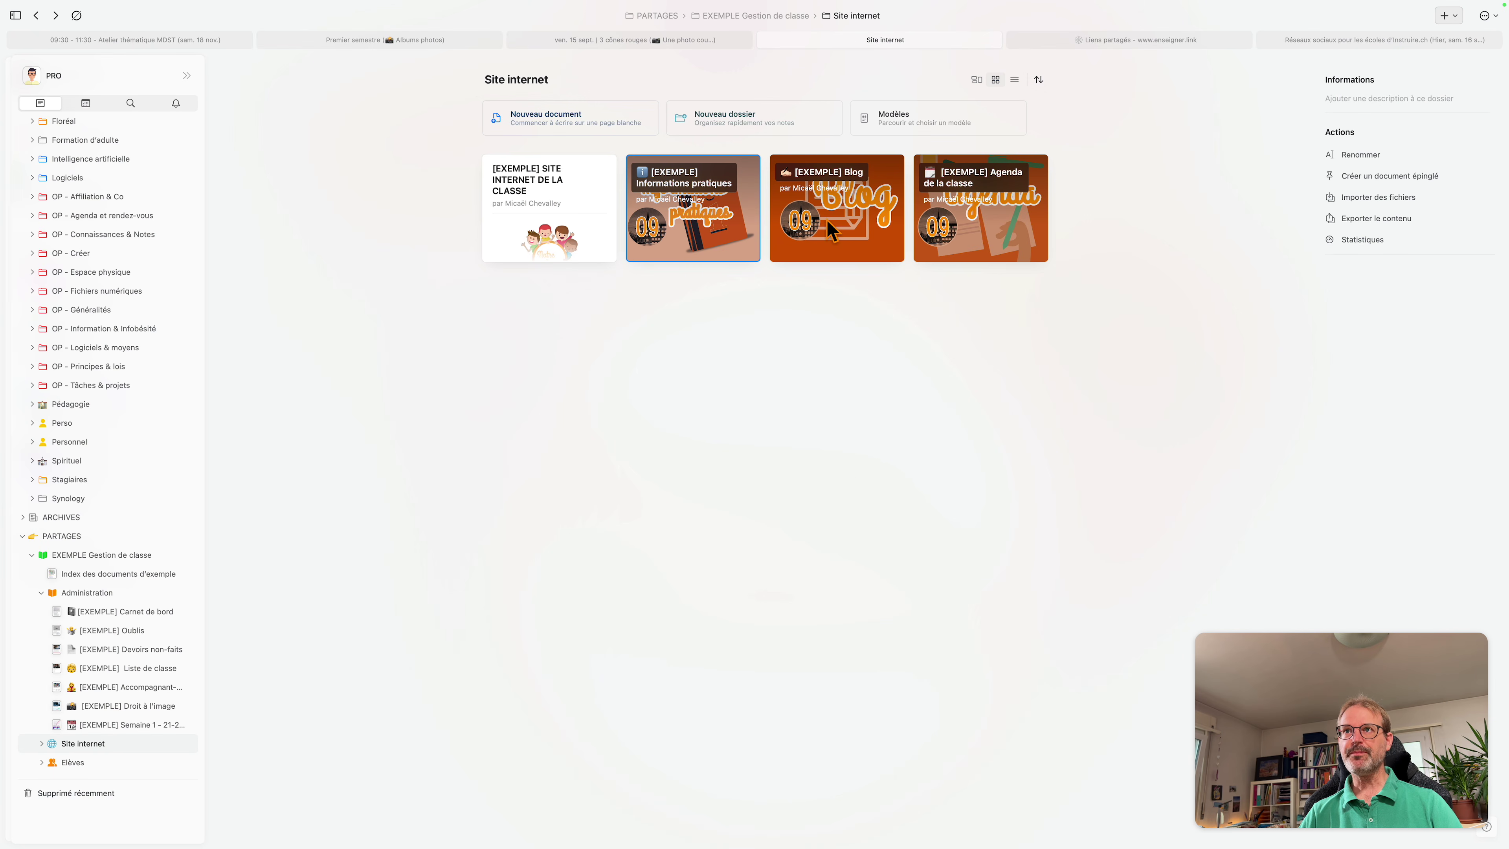
Step: View the Blog document with its article cards and return to the Site internet folder
left_click(831, 229)
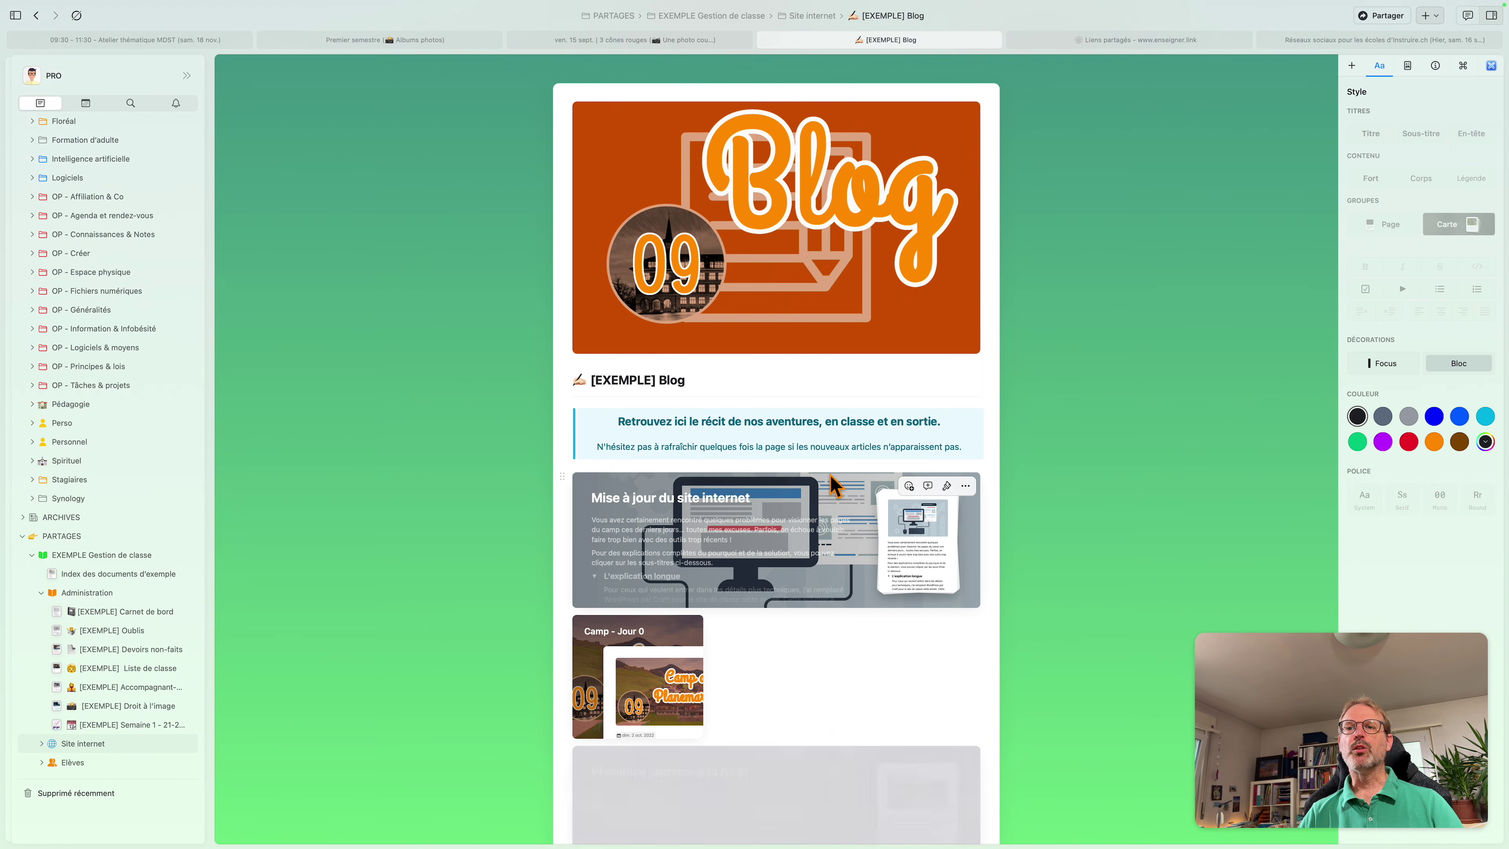
scroll(766, 625, "down", 4)
scroll(781, 642, "up", 4)
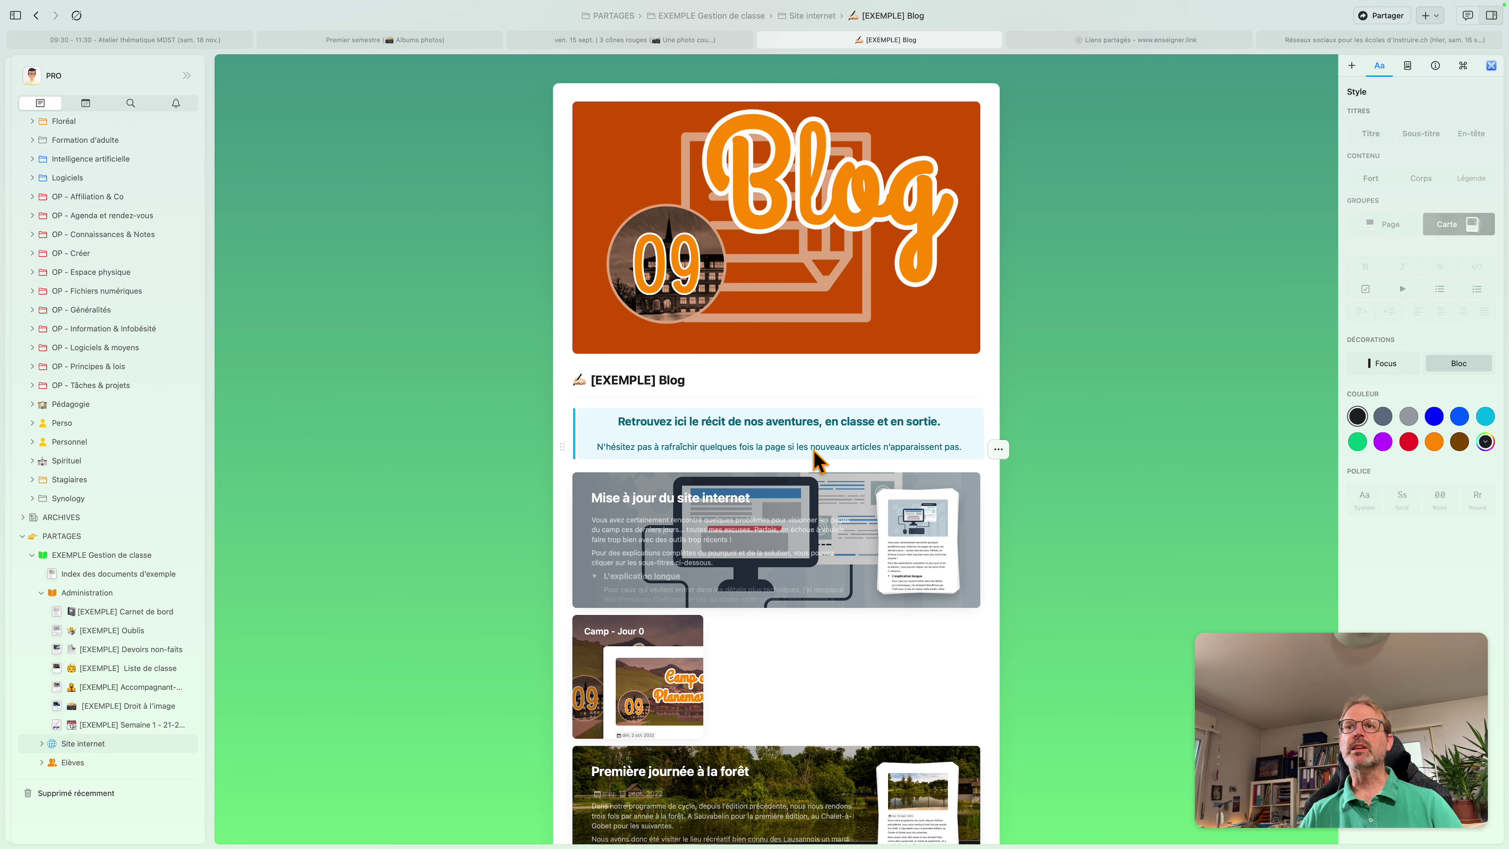
key("super+bracketleft")
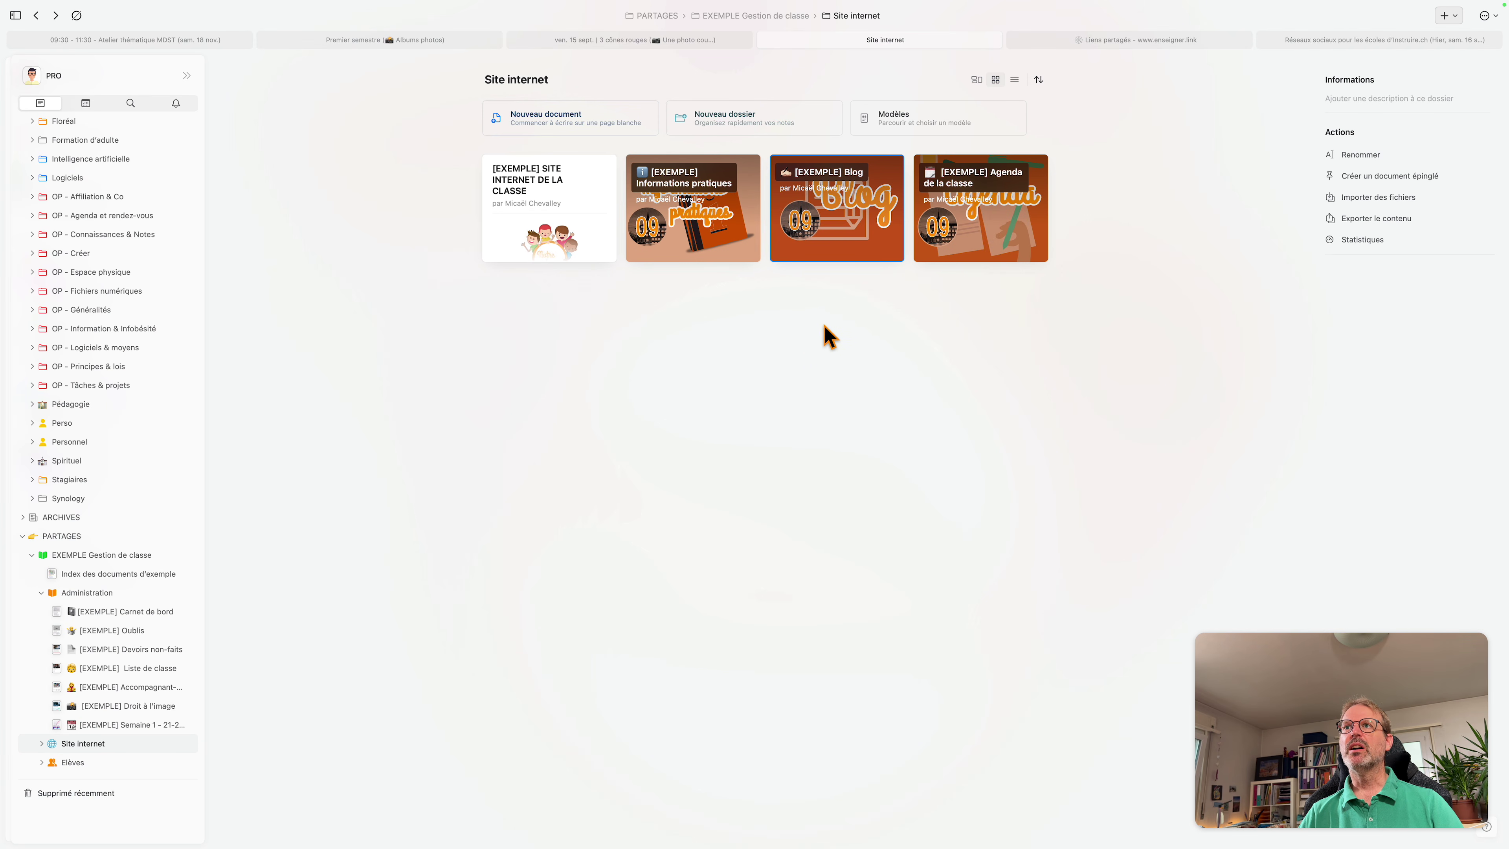
Step: Open Agenda de la classe, read the Semaine 10 | 7 - 11 novembre page, and return to the agenda
double_click(996, 234)
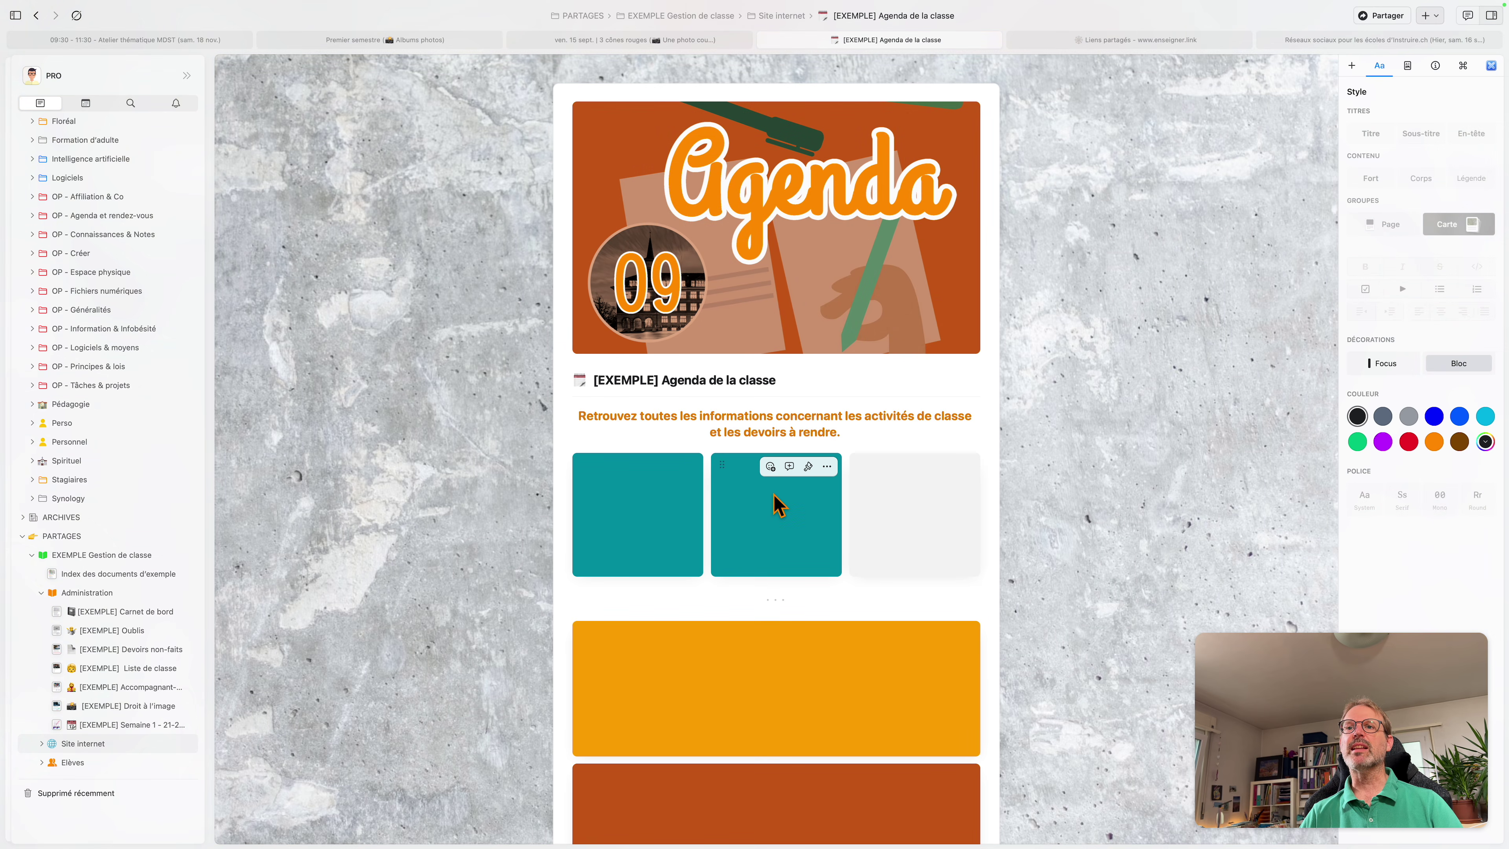
scroll(778, 505, "down", 3)
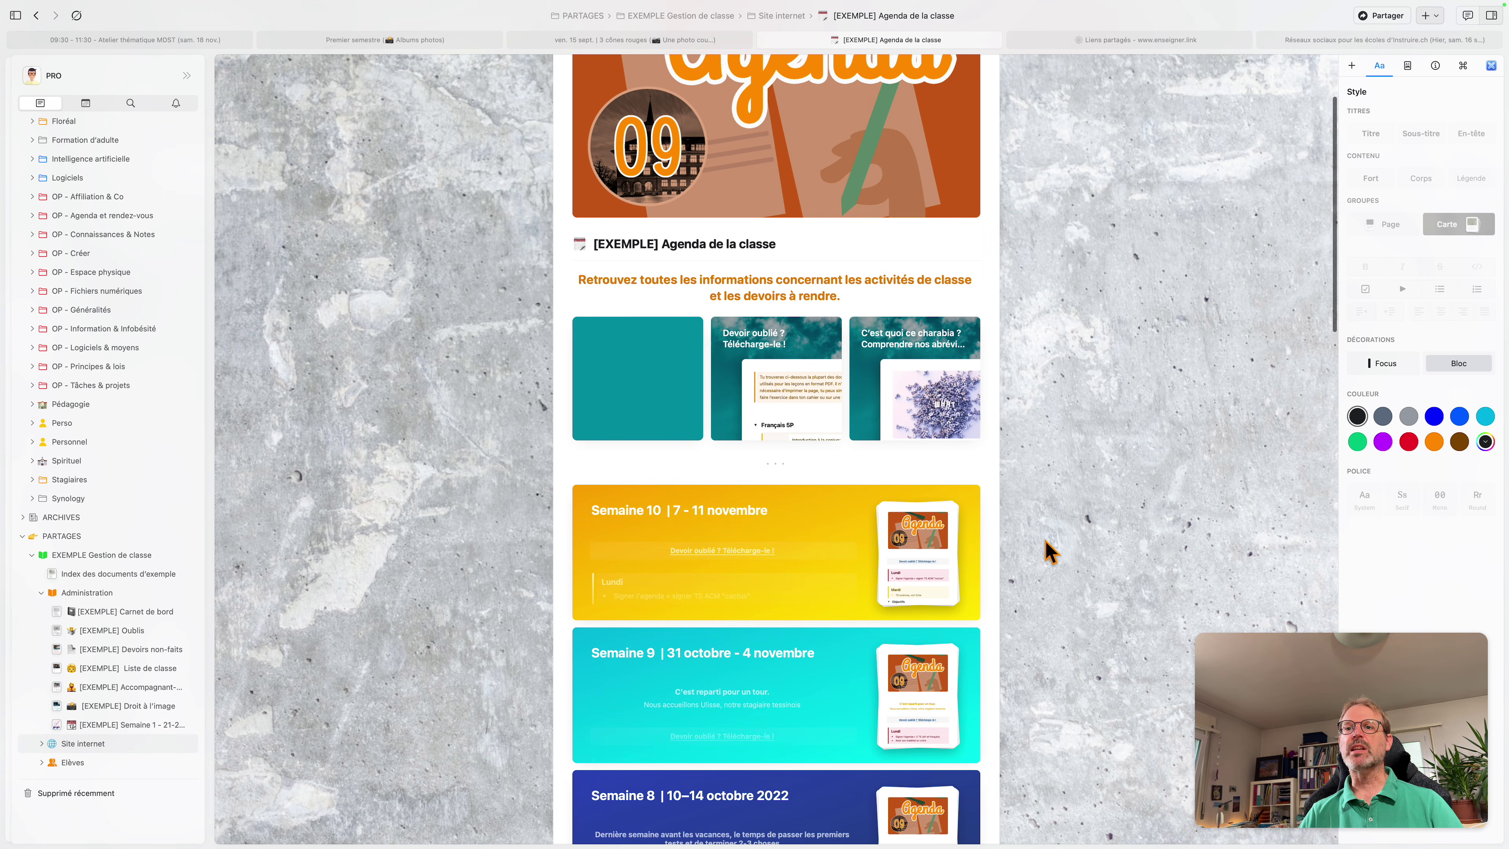
double_click(809, 531)
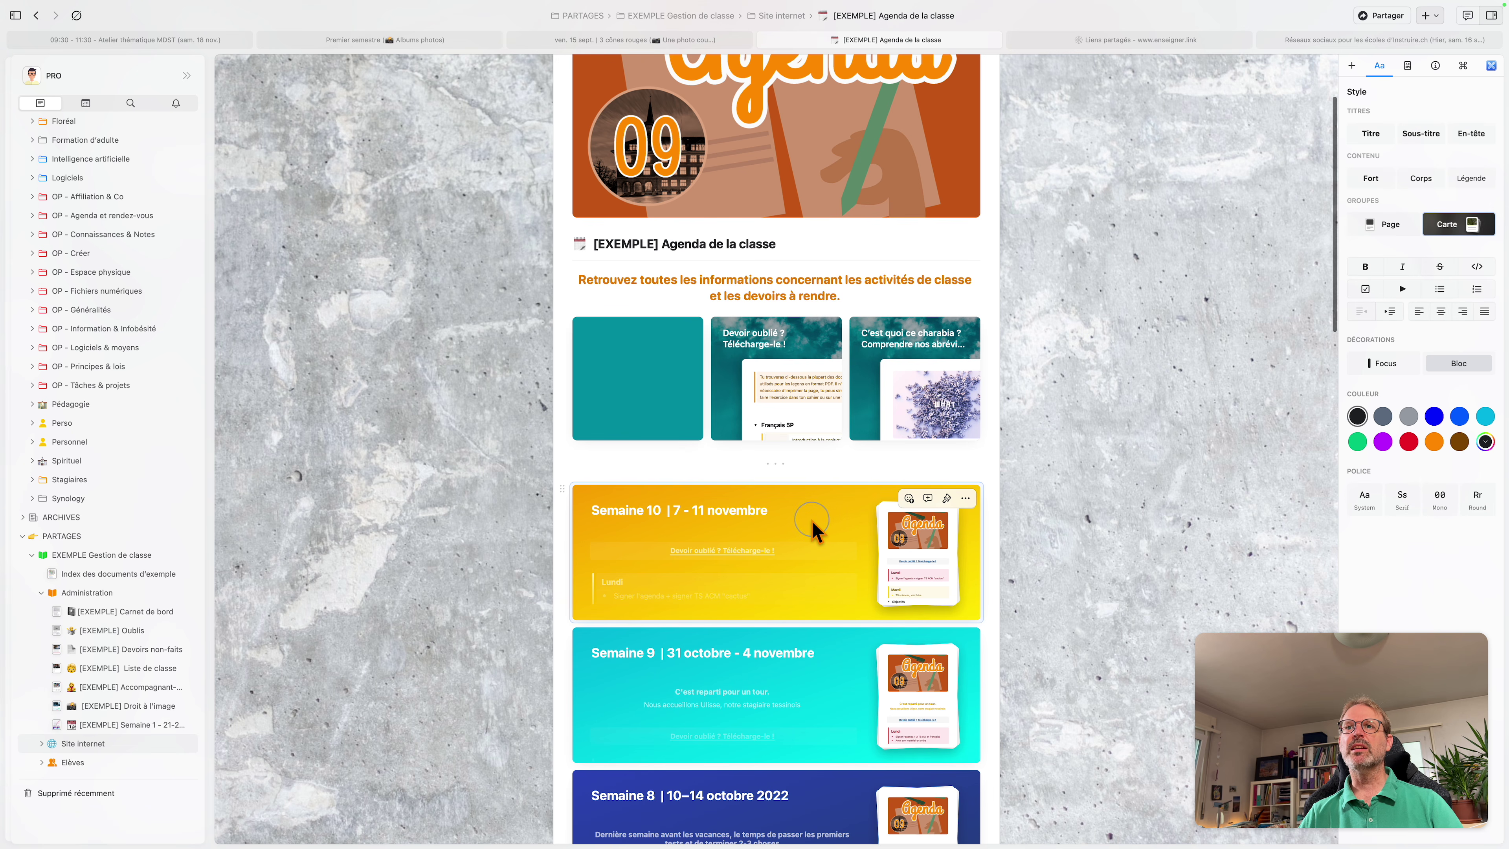
scroll(799, 579, "down", 2)
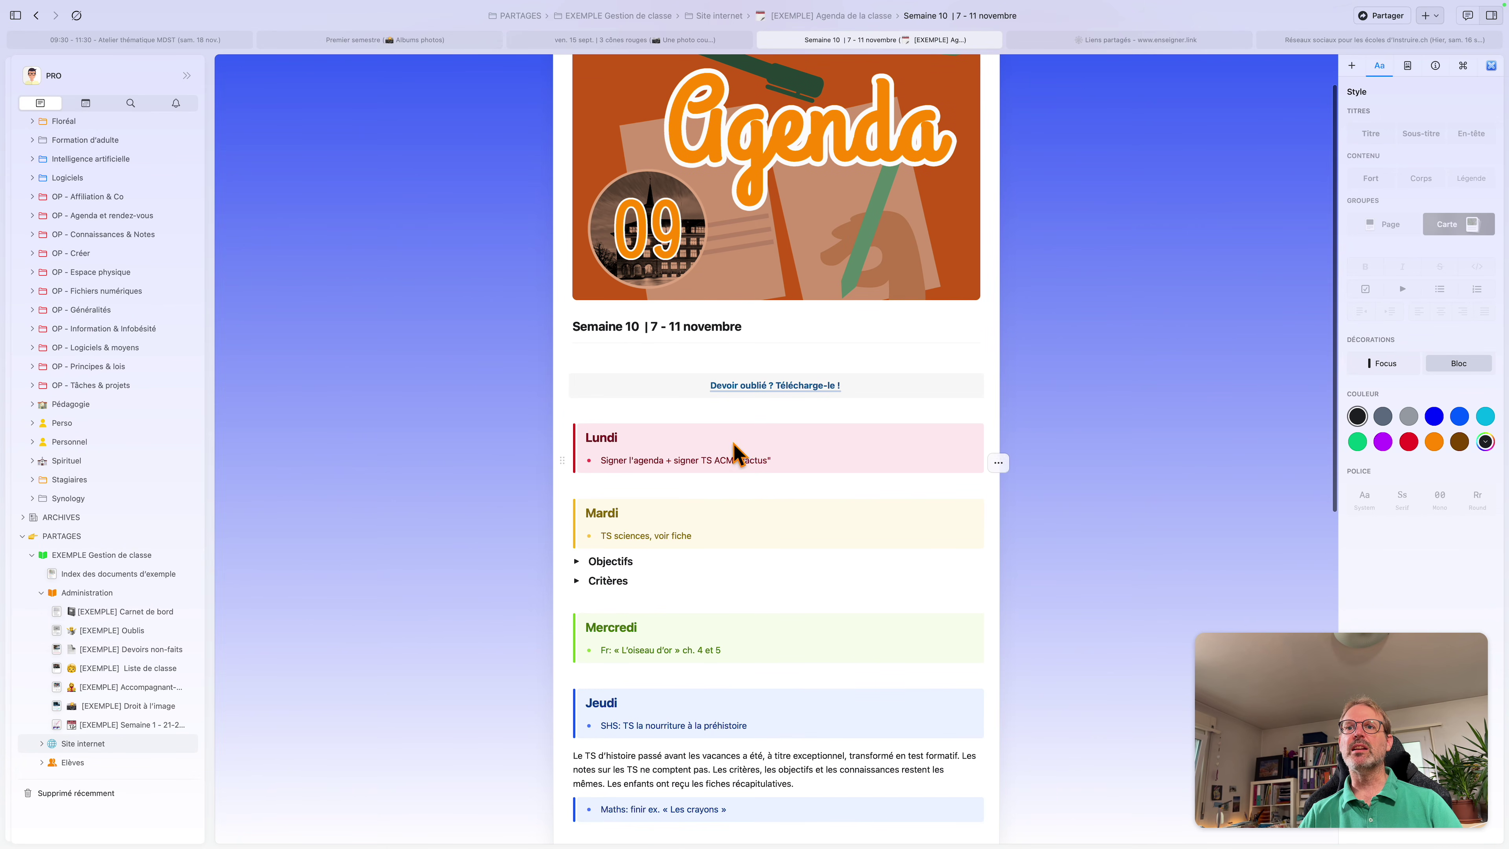
scroll(720, 640, "down", 4)
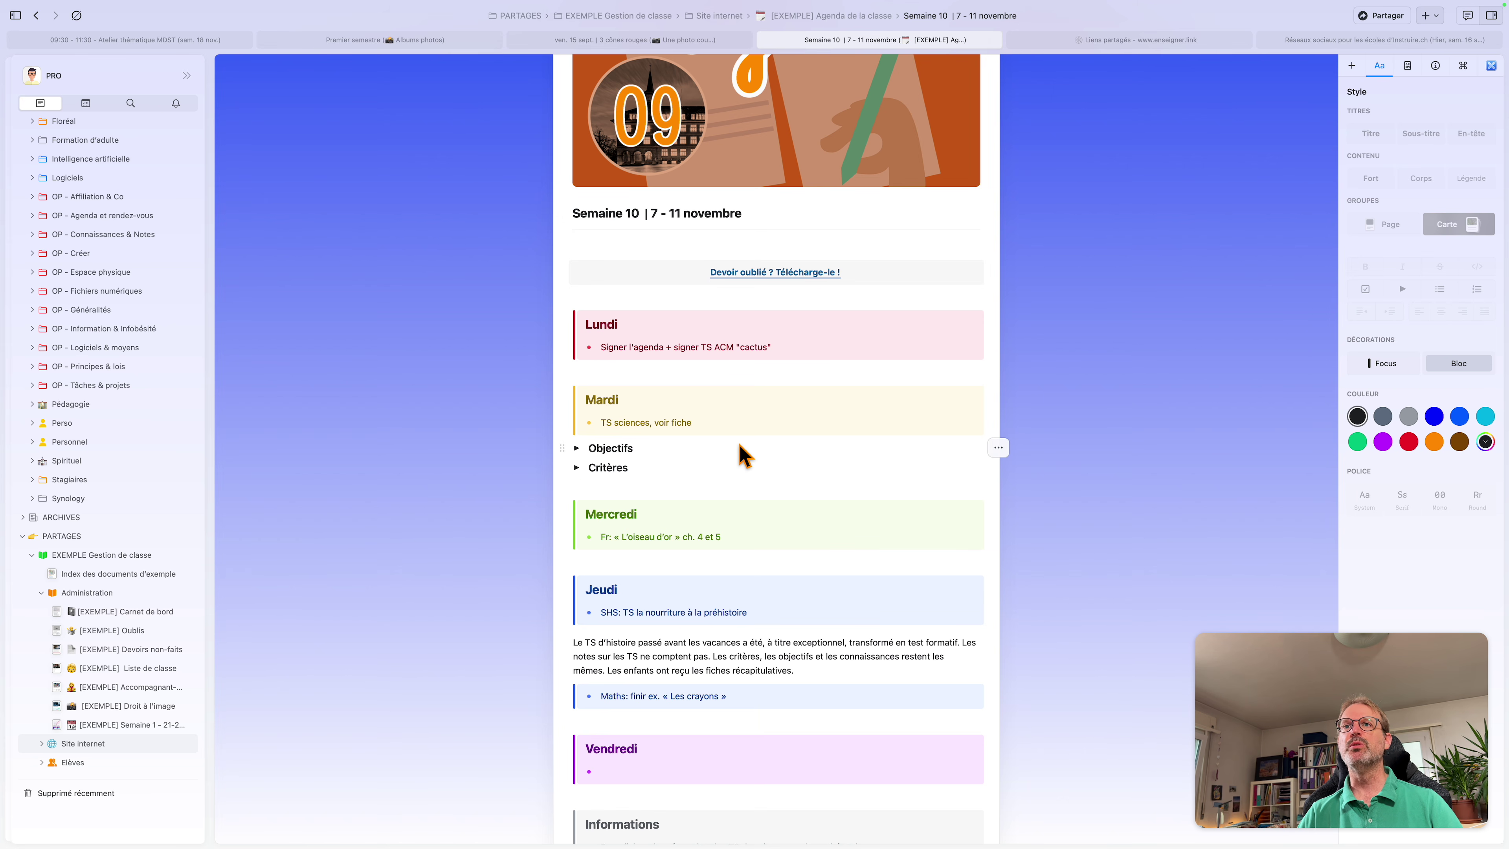
key("super+bracketleft")
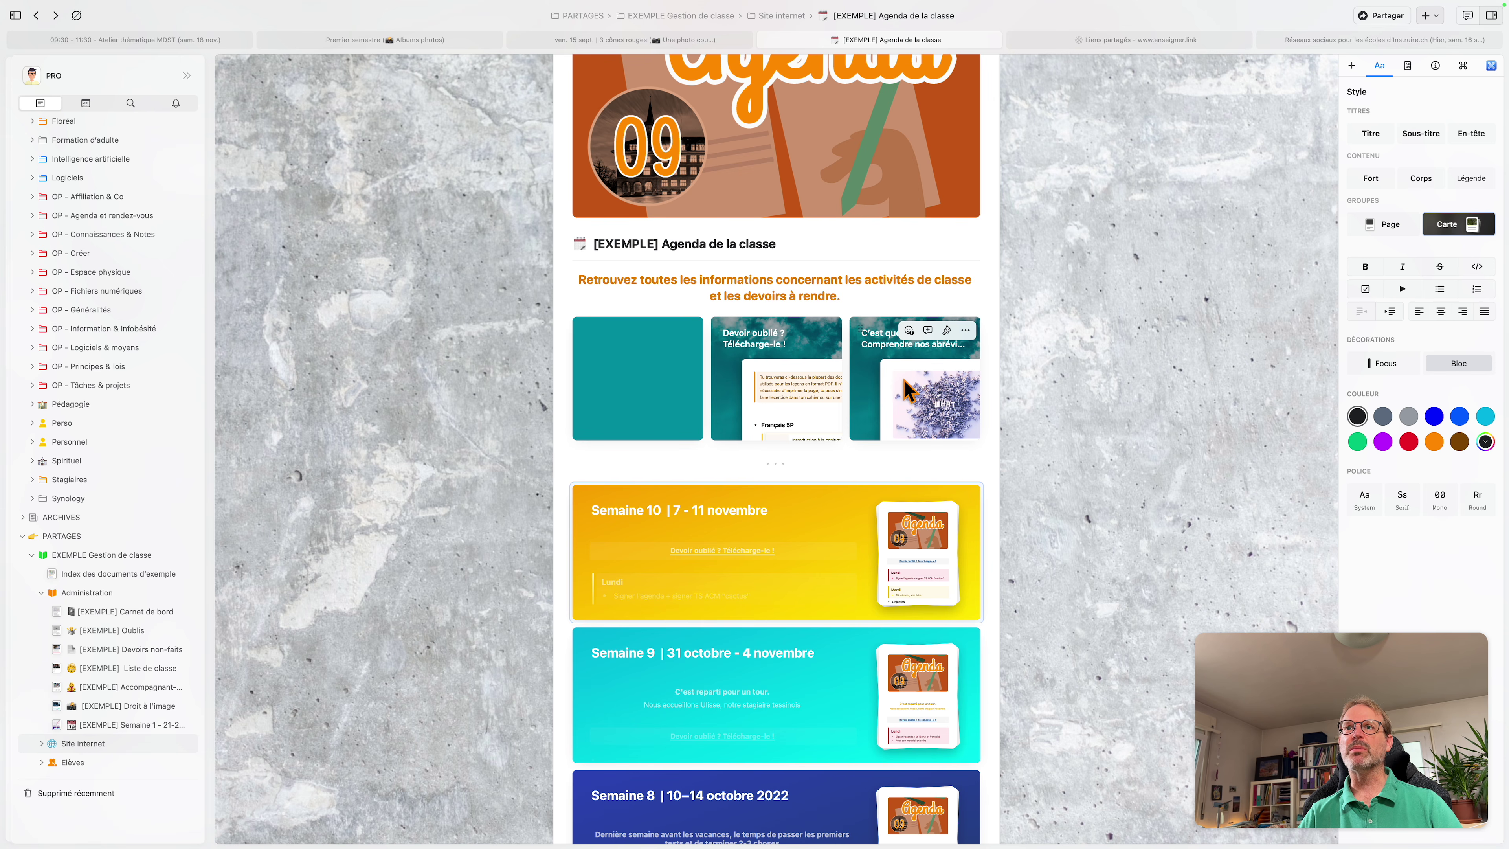
Step: View the "Devoir oublié ? Télécharge-le !" page and return to the EXEMPLE Gestion de classe folder
left_click(778, 401)
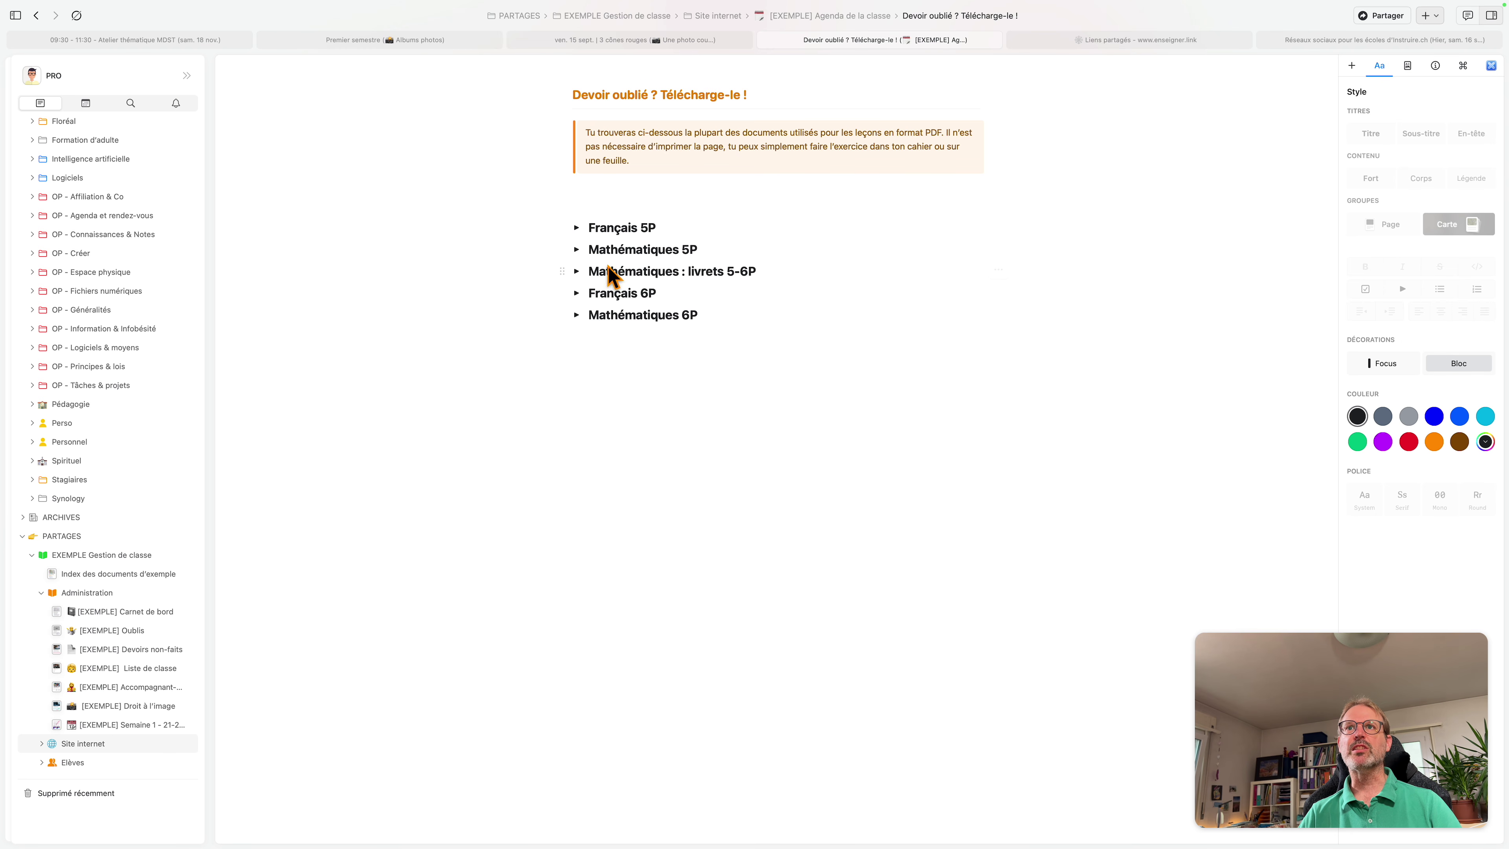
key("super+bracketleft")
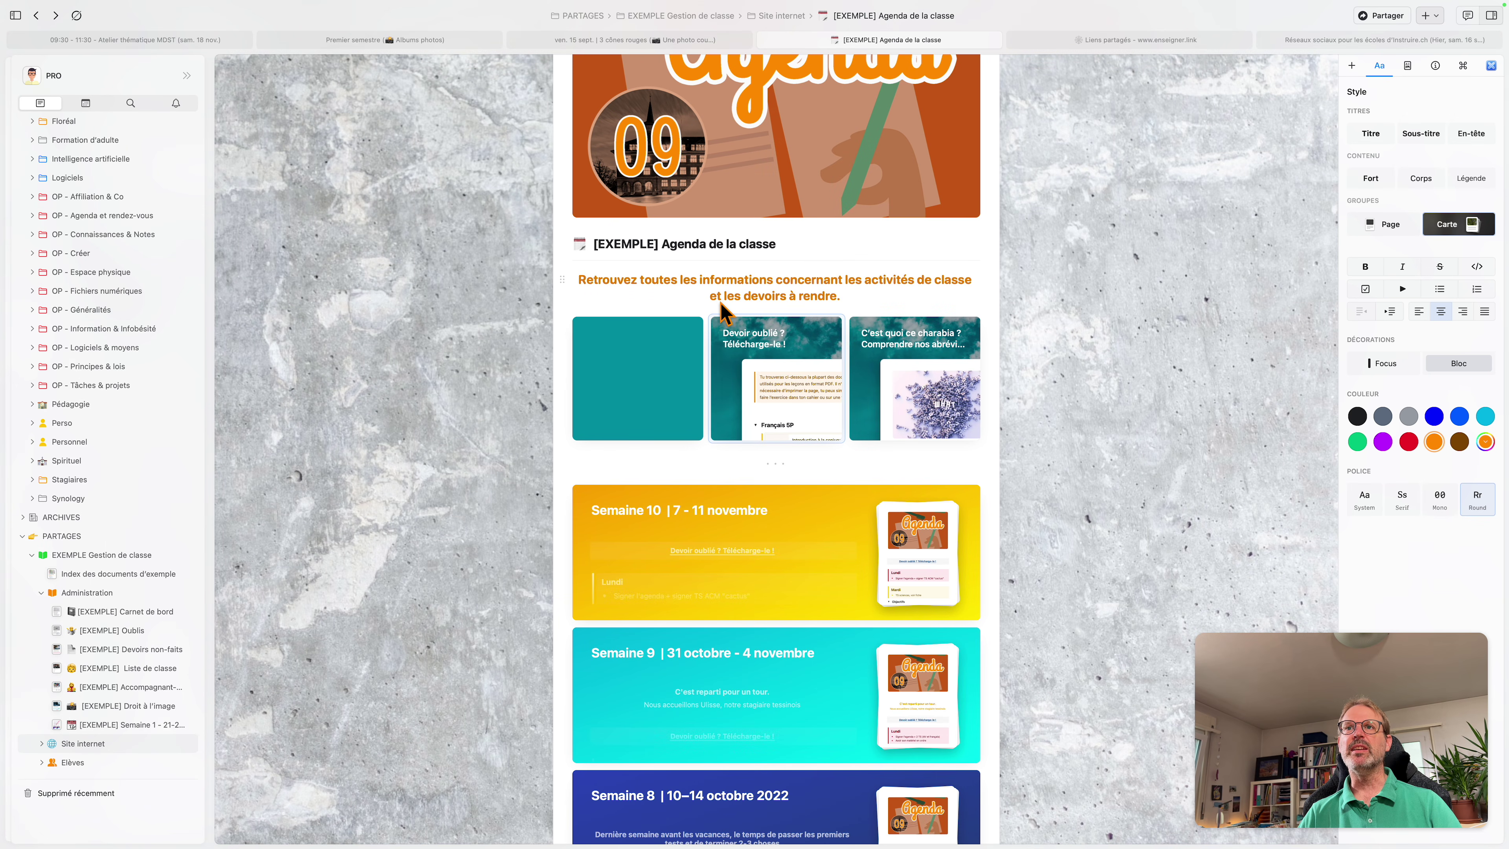
key("super+bracketleft")
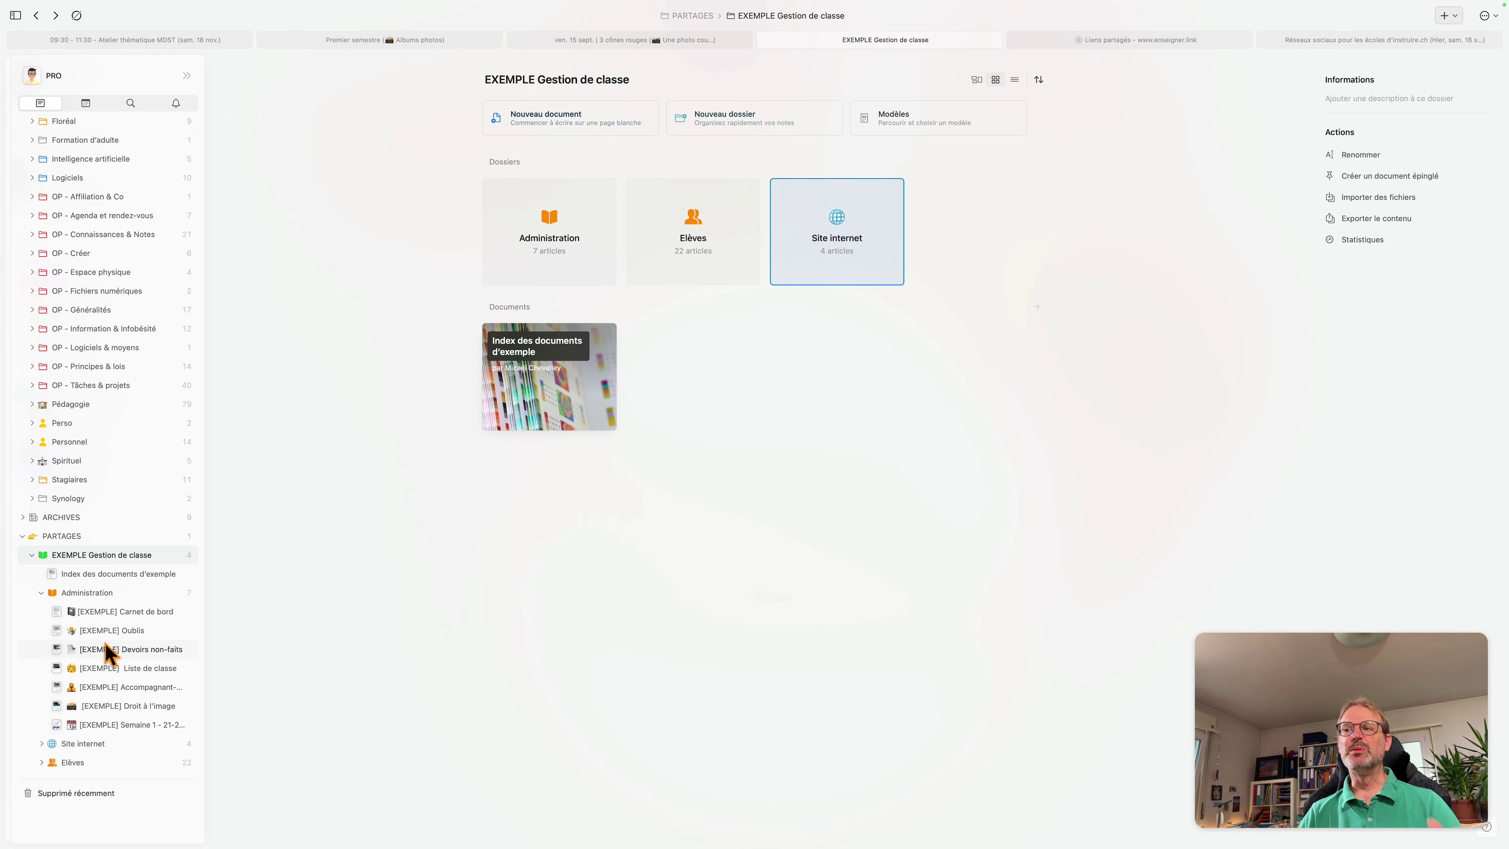
Step: Open the Semaine 1 - 21-25 août 2023 document and preview the documents linked in its blue table
left_click(131, 727)
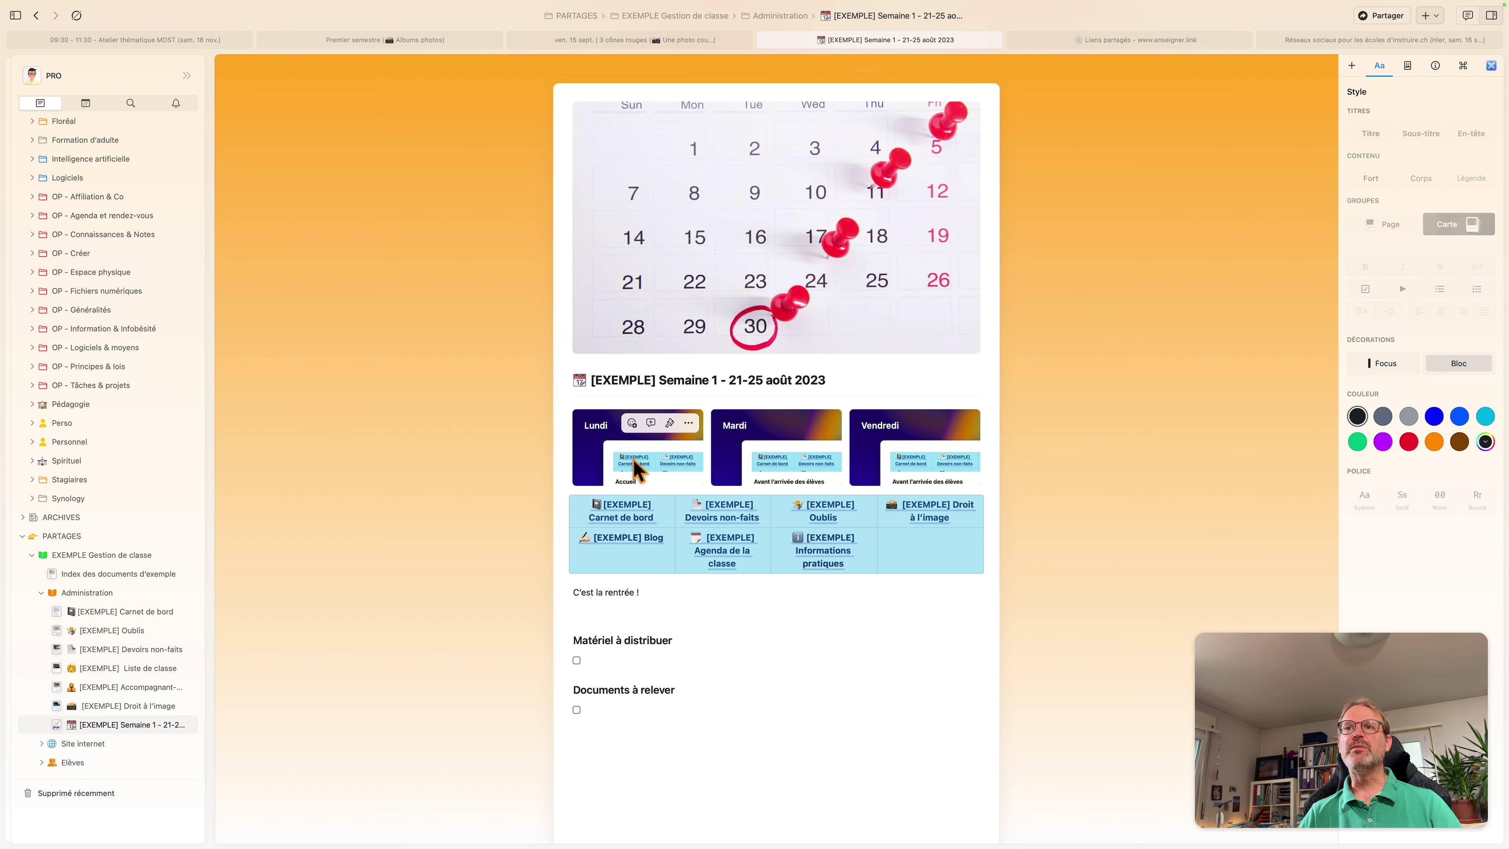
left_click(839, 685)
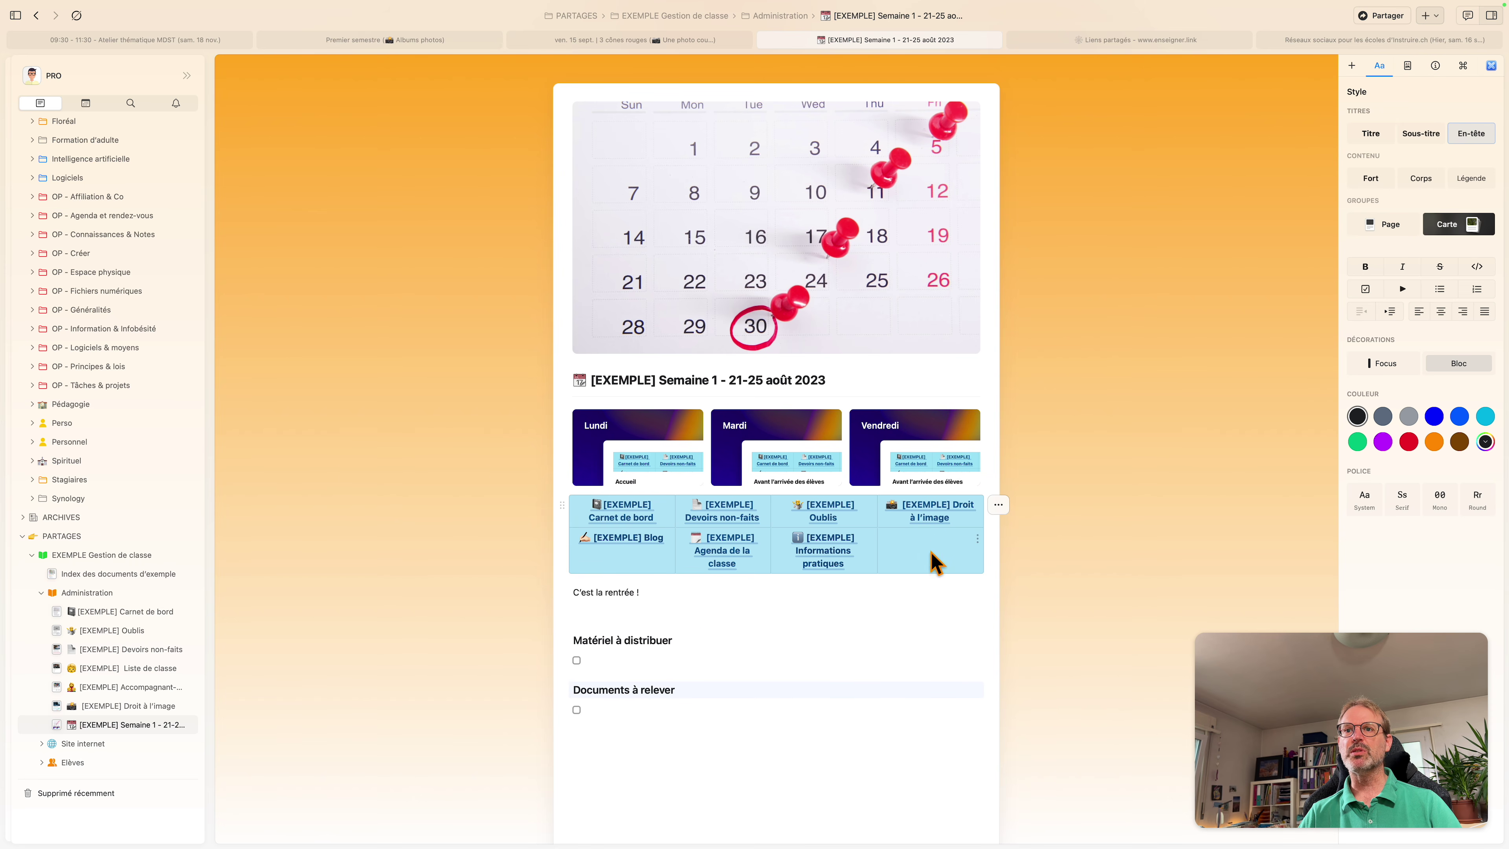
mouse_move(630, 521)
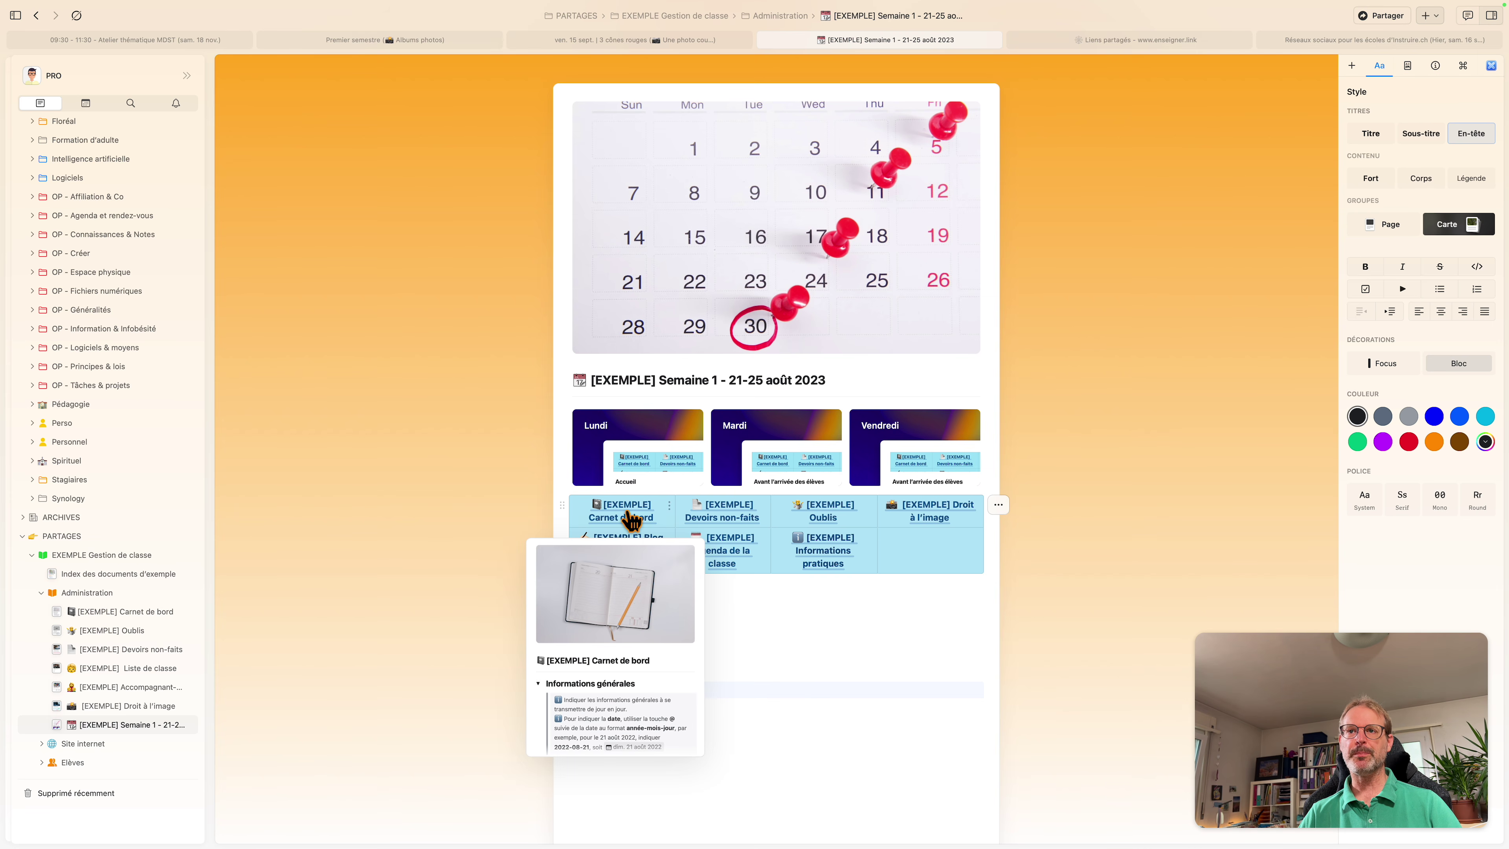
mouse_move(733, 520)
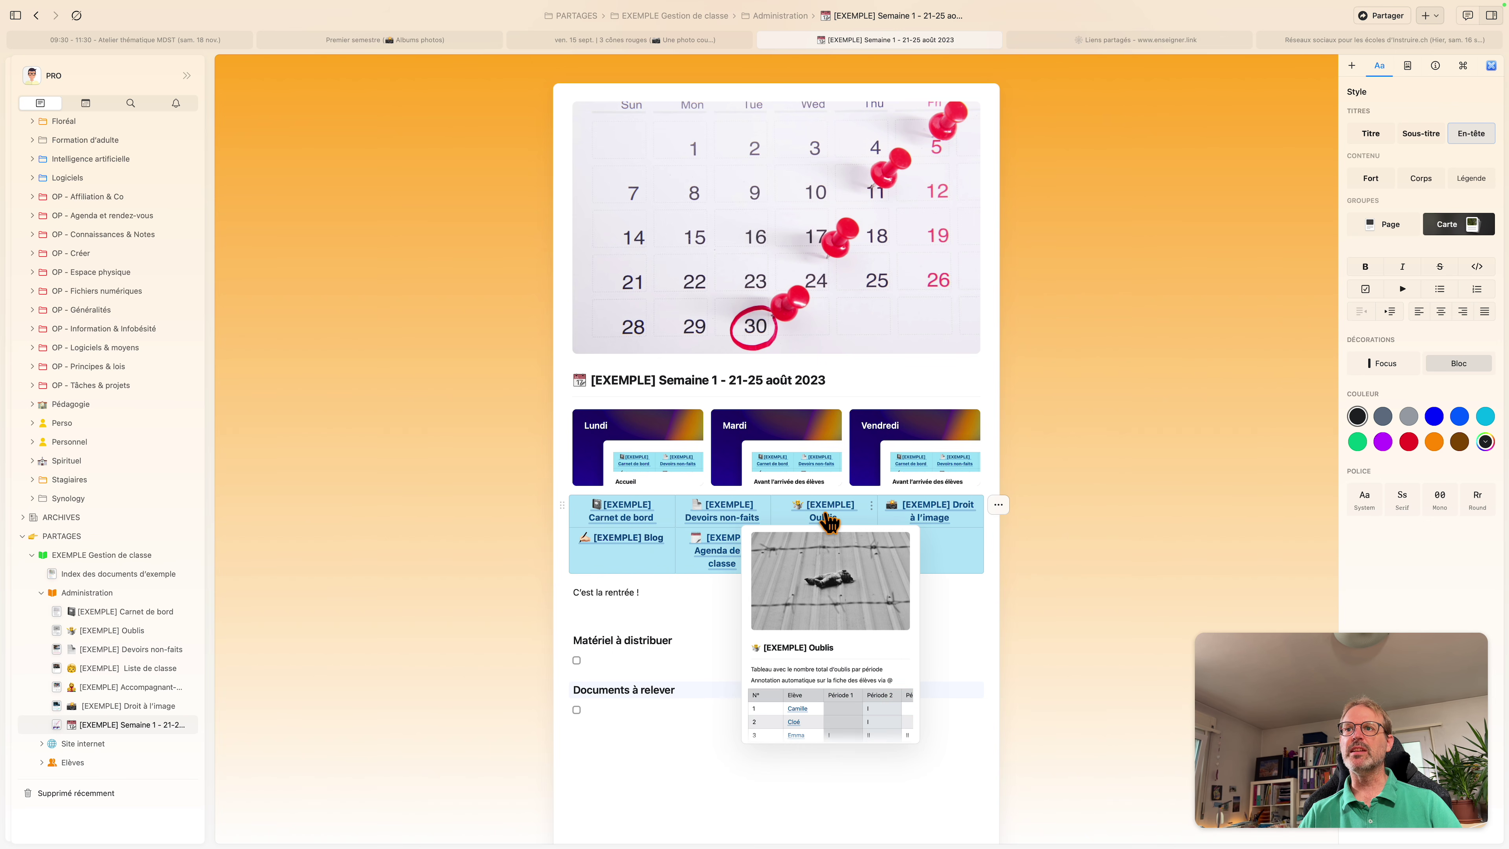
mouse_move(945, 526)
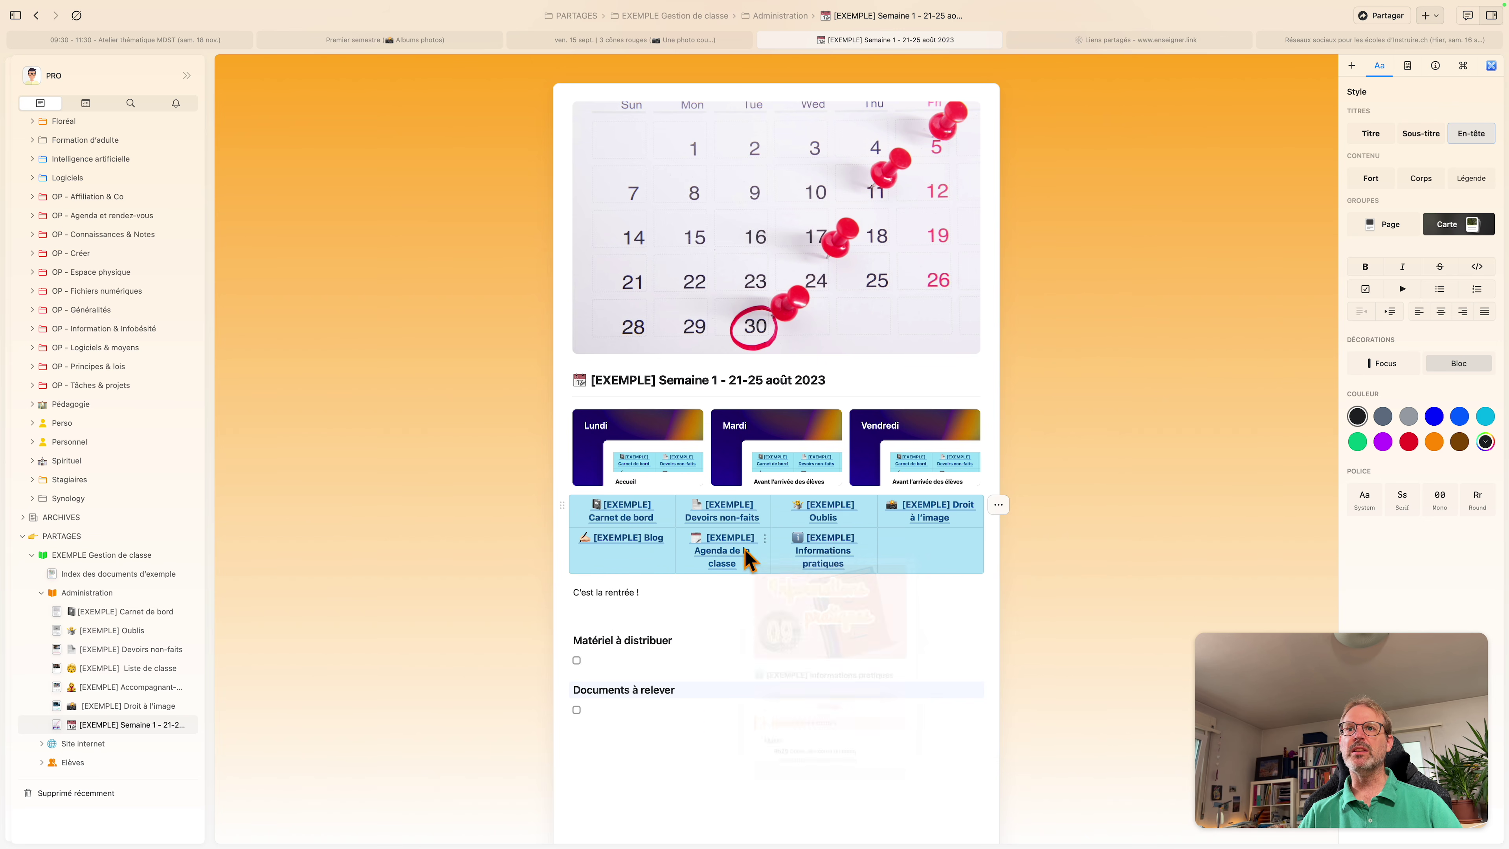
mouse_move(744, 558)
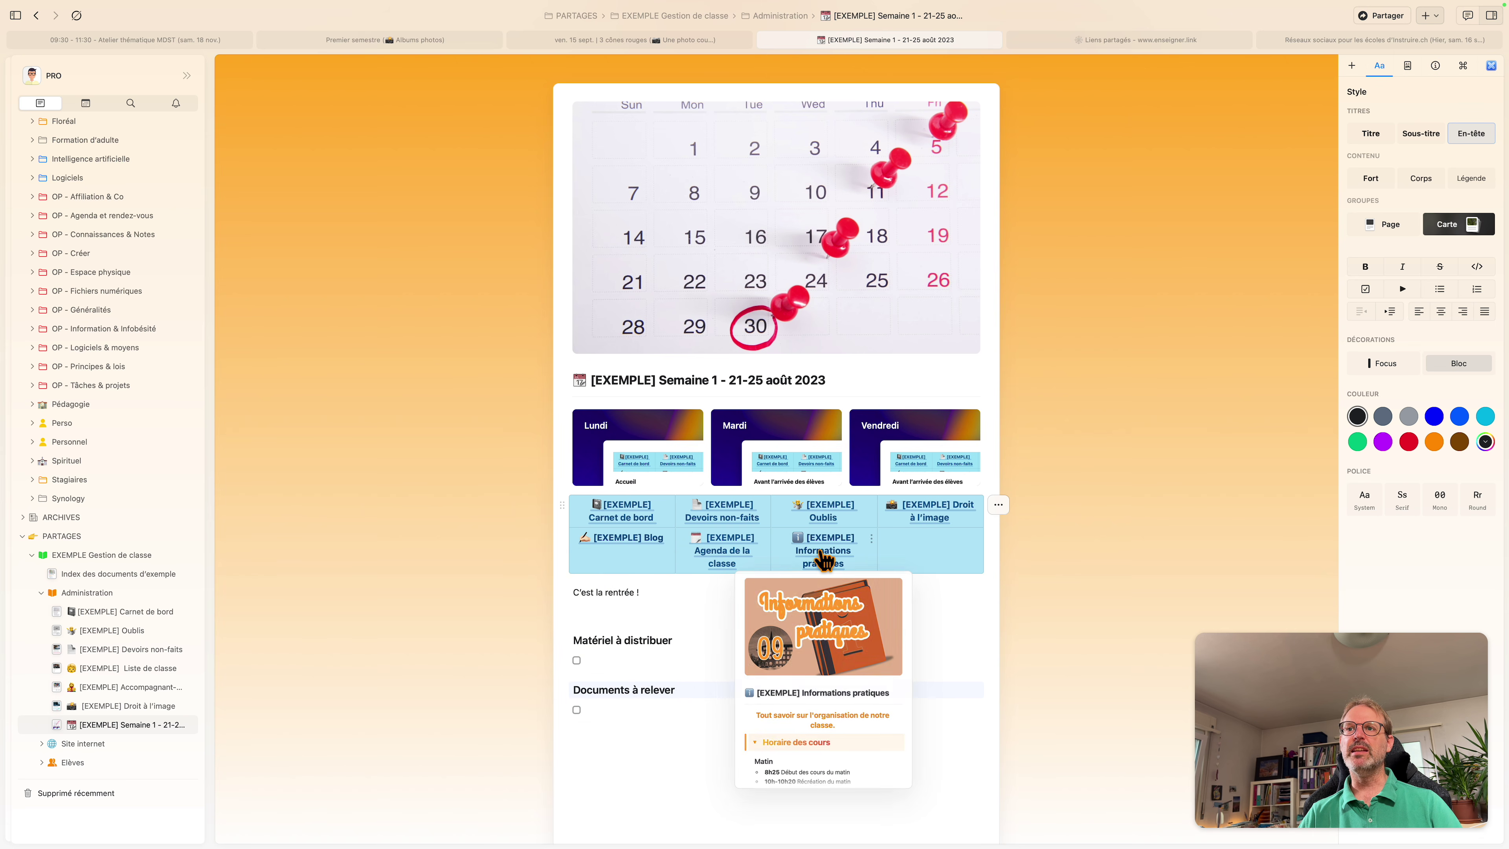
mouse_move(631, 552)
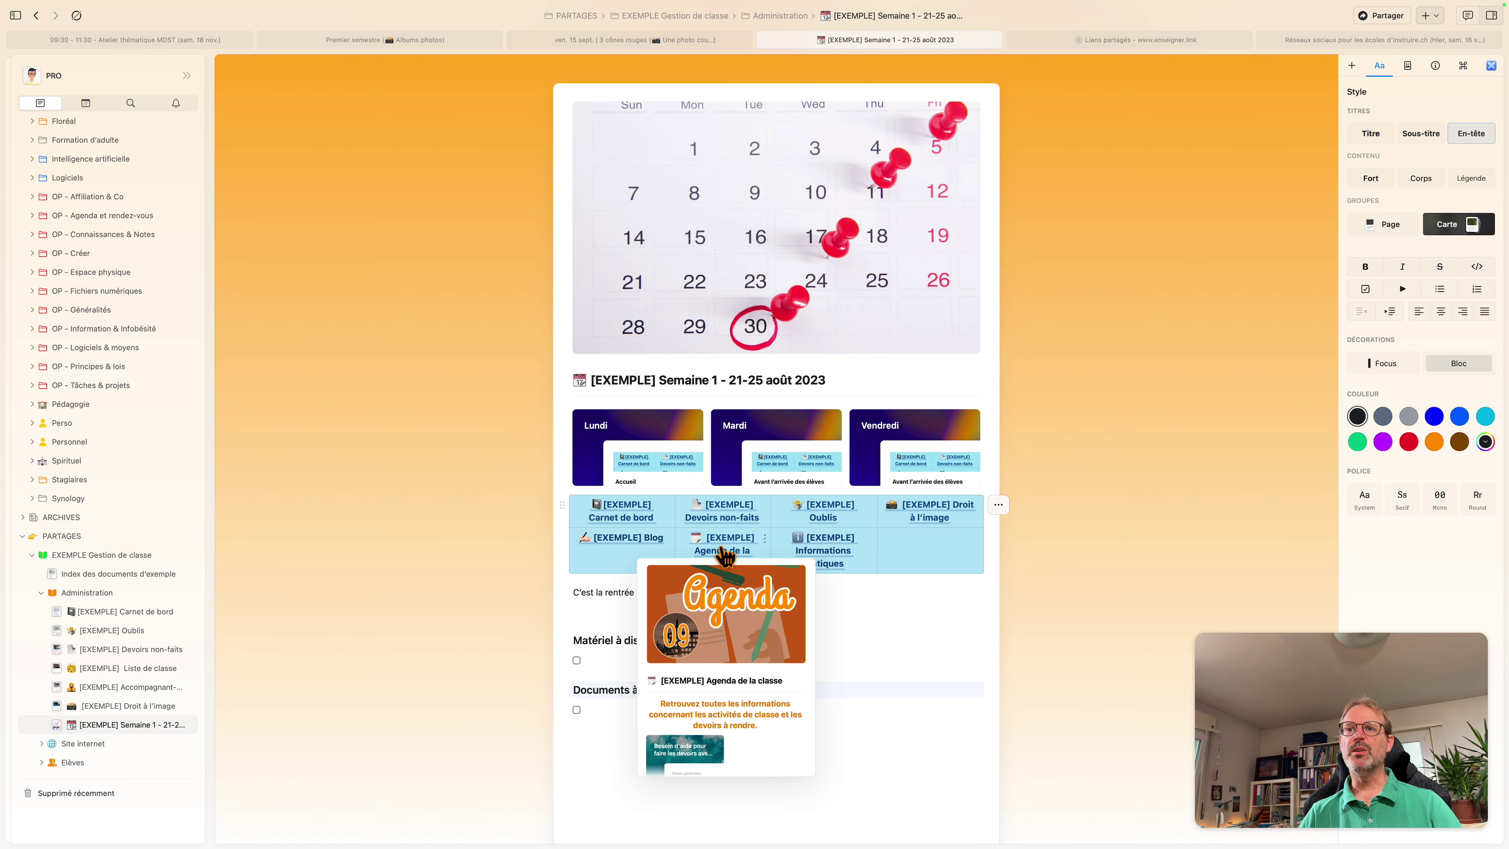
mouse_move(819, 558)
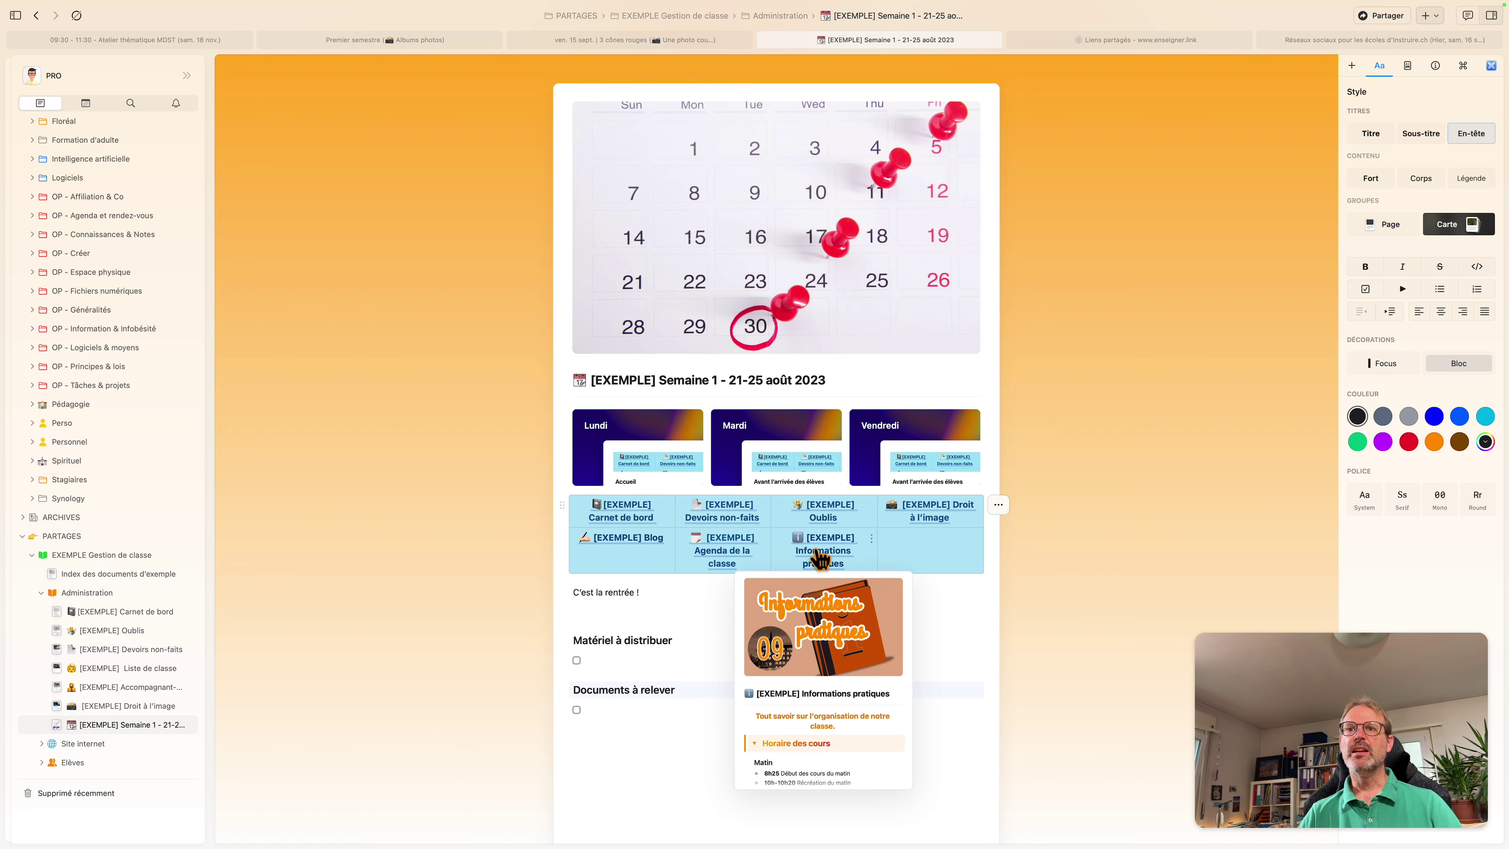
left_click(743, 610)
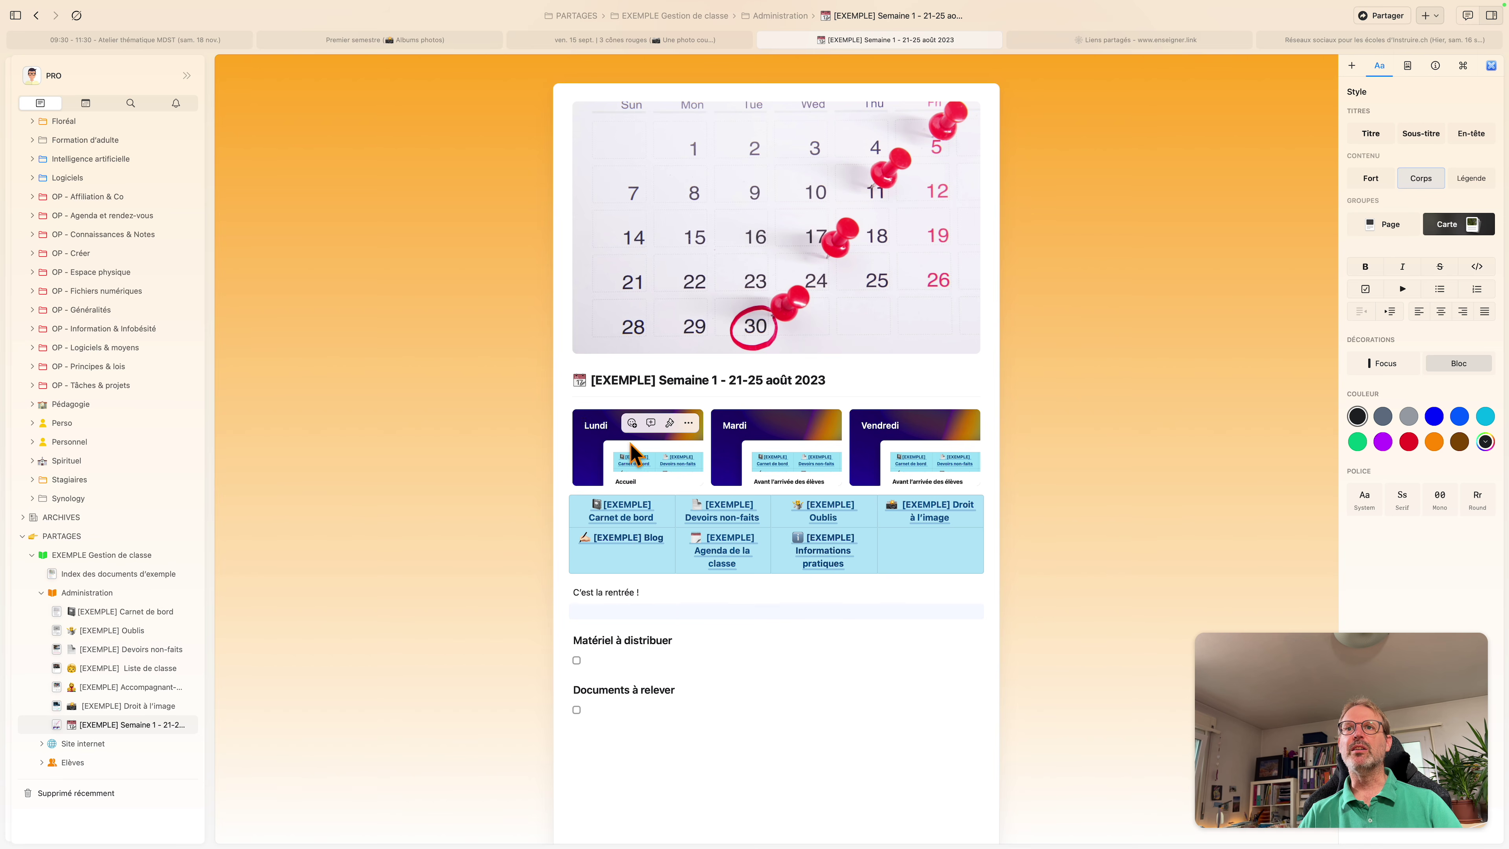
Step: View the Lundi page of the week plan and return to the Semaine 1 document
left_click(639, 468)
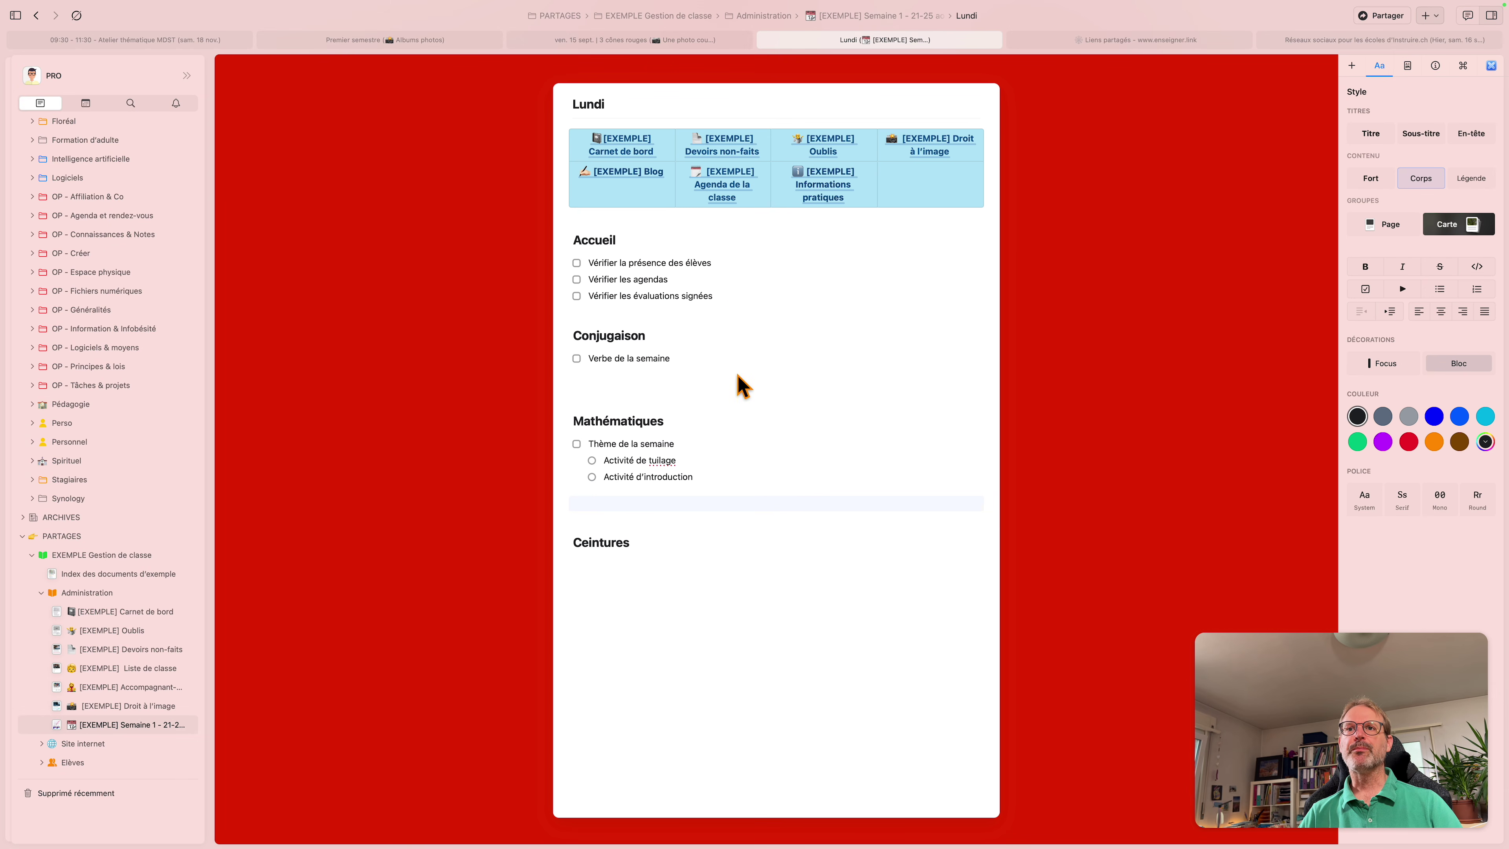
scroll(812, 713, "down", 3)
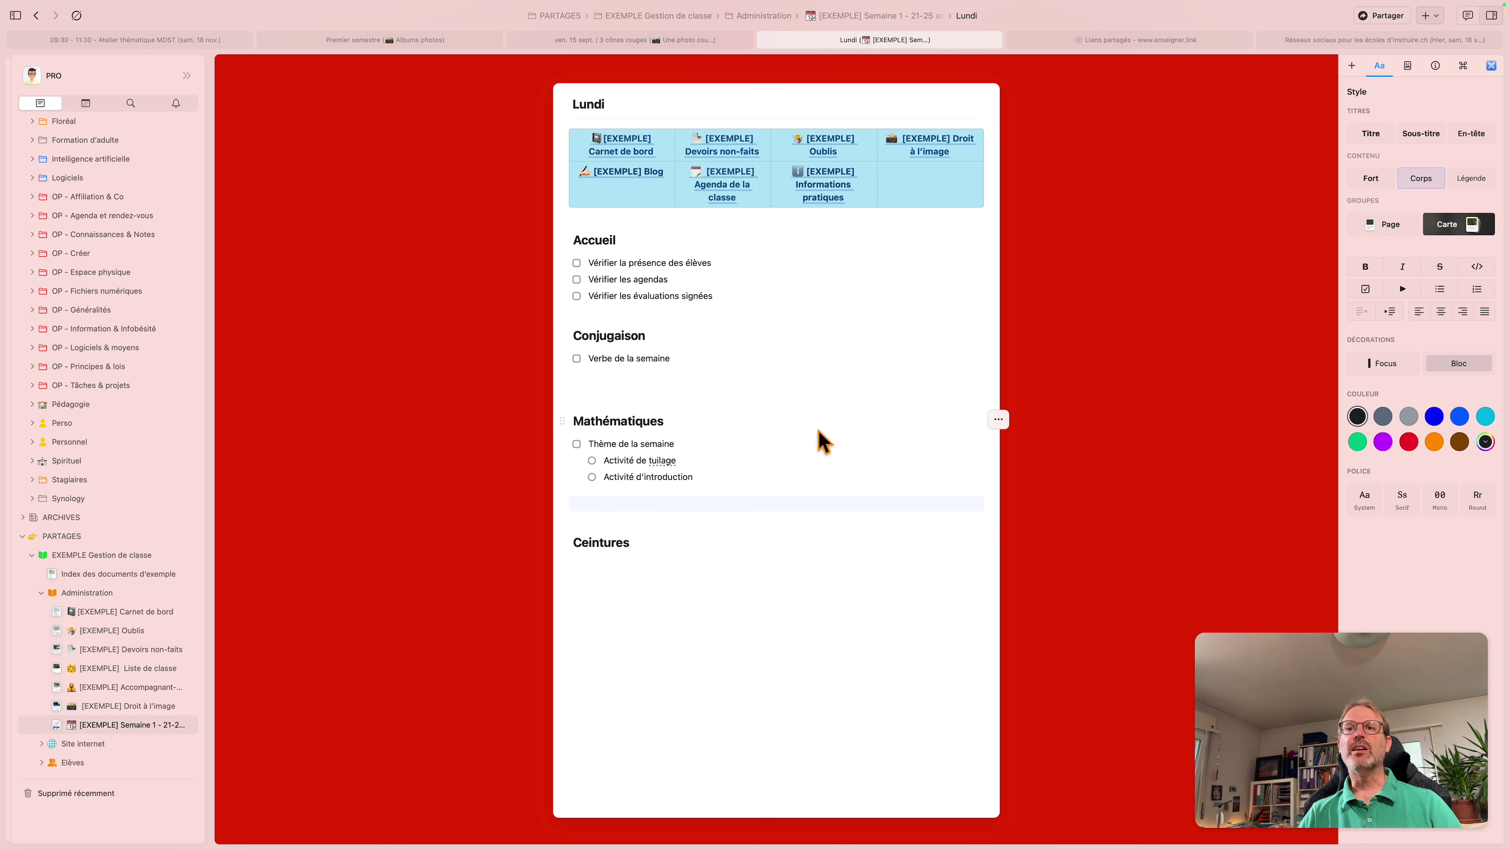
key("super+[")
Step: Open the Mardi page and fill the empty Thème de math task with "Découverte des nombres de 0 à 1000"
left_click(783, 442)
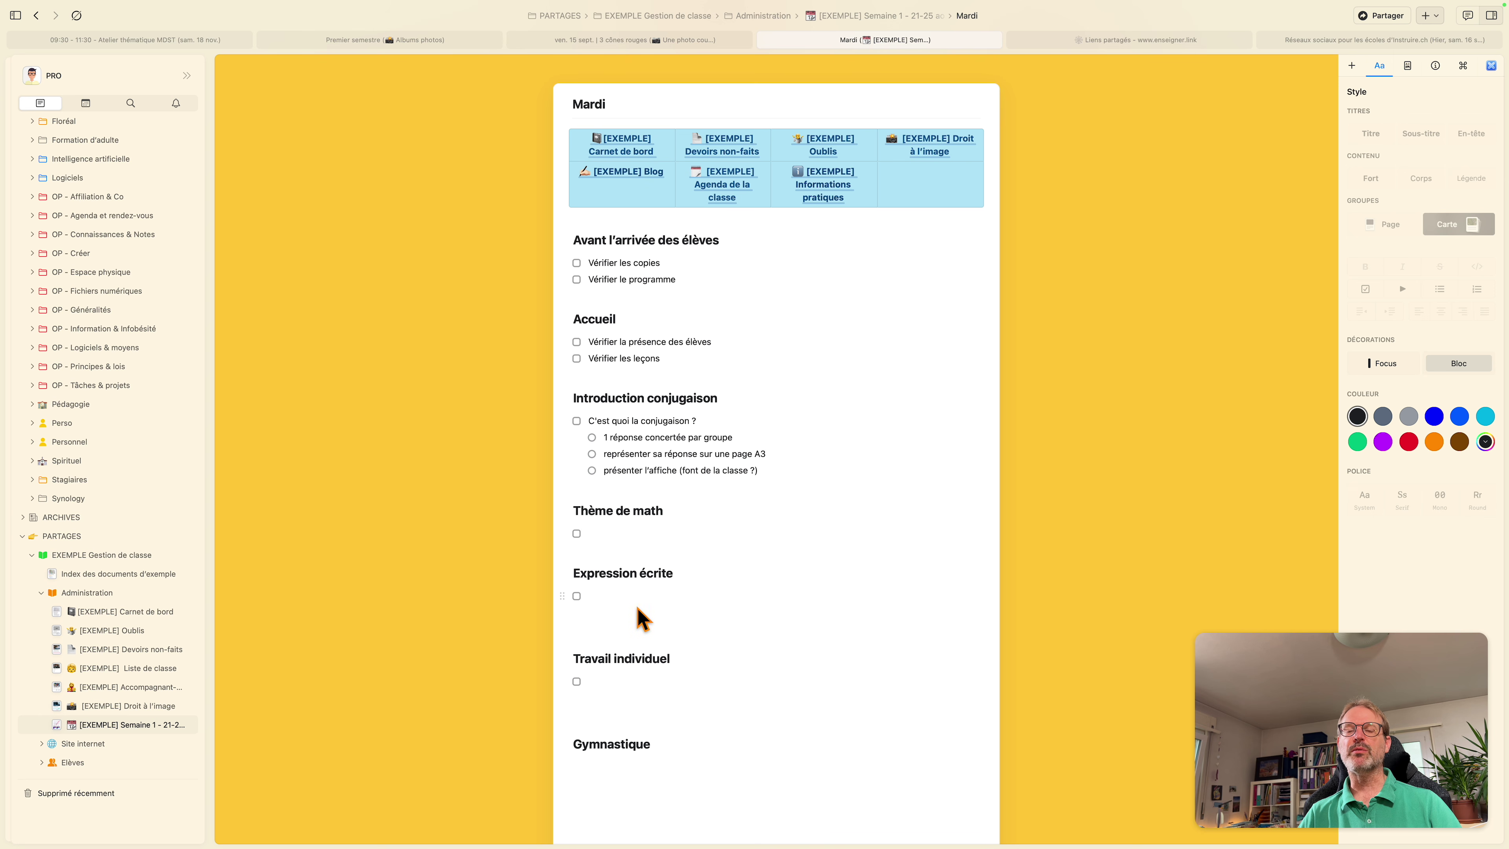
left_click(615, 533)
type("sd")
key("BackSpace")
key("BackSpace")
type("Découverte des nombres de 0 à 1000")
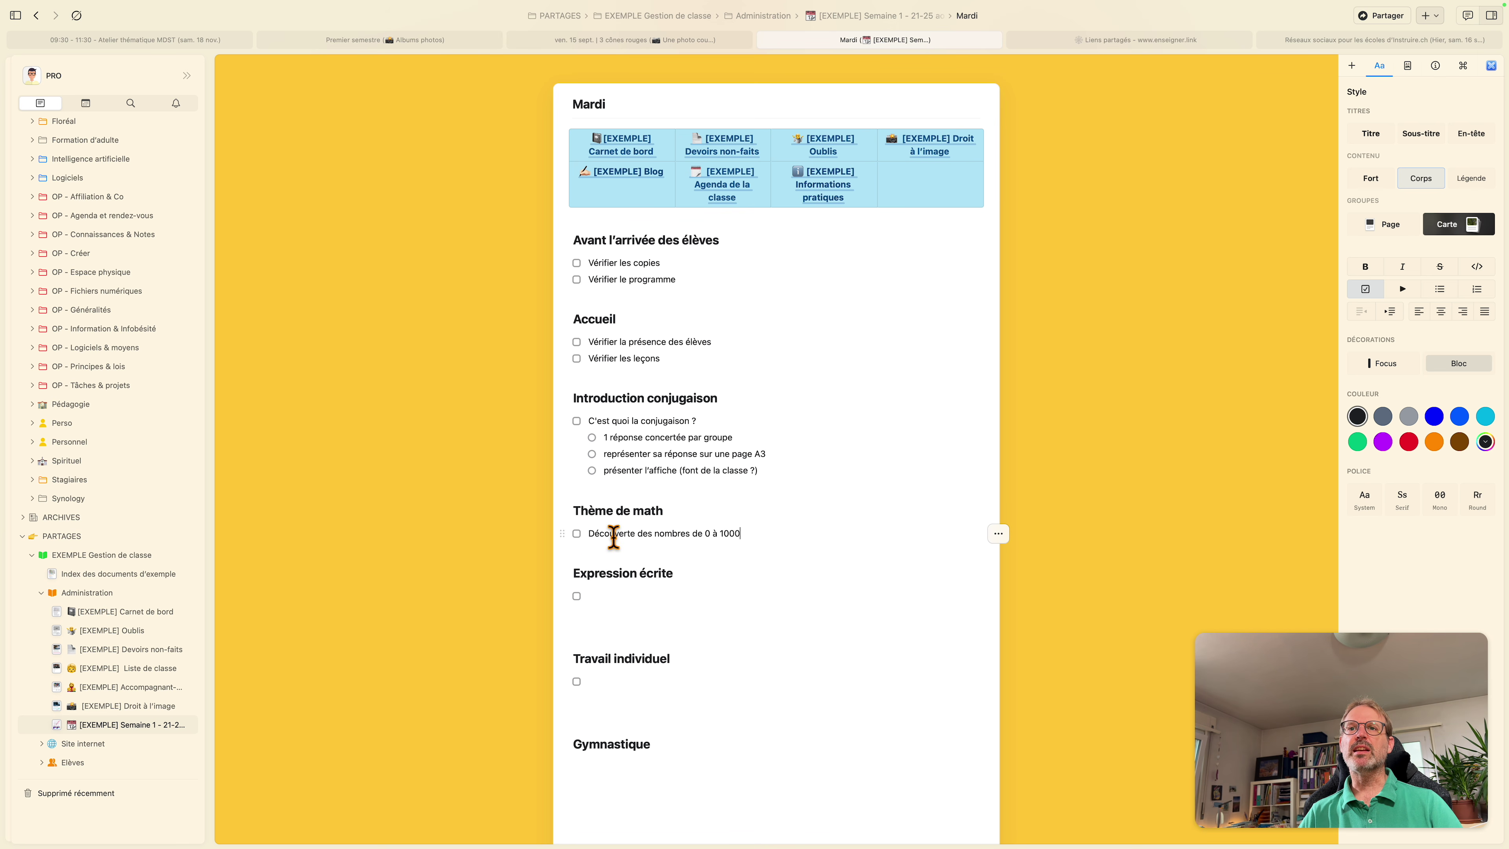
Step: Check off the Thème de math task, the "C'est quoi la conjugaison ?" task and its three subtasks
left_click(576, 533)
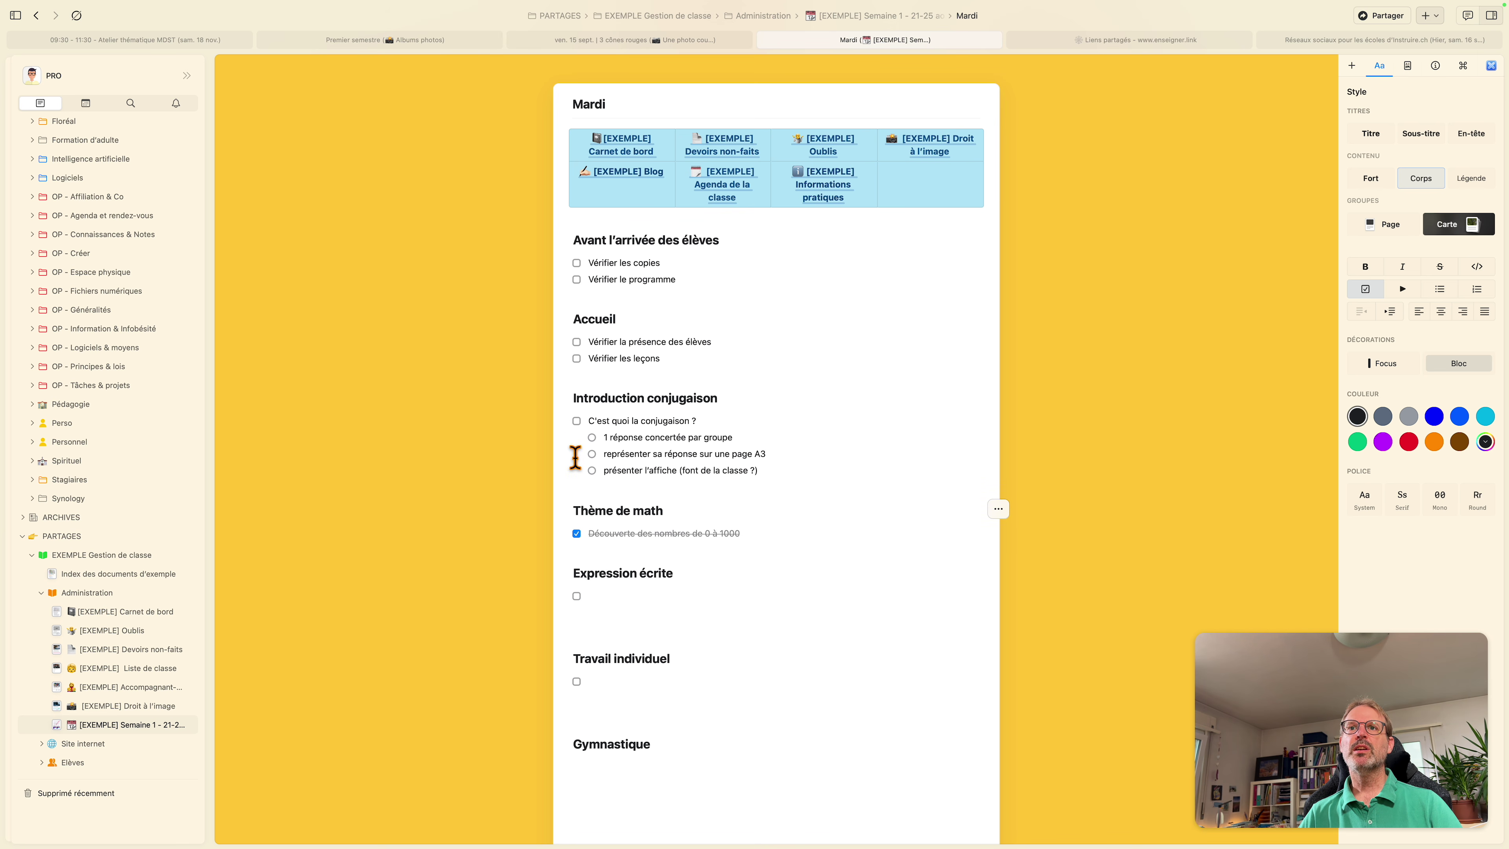
left_click(576, 420)
left_click(592, 437)
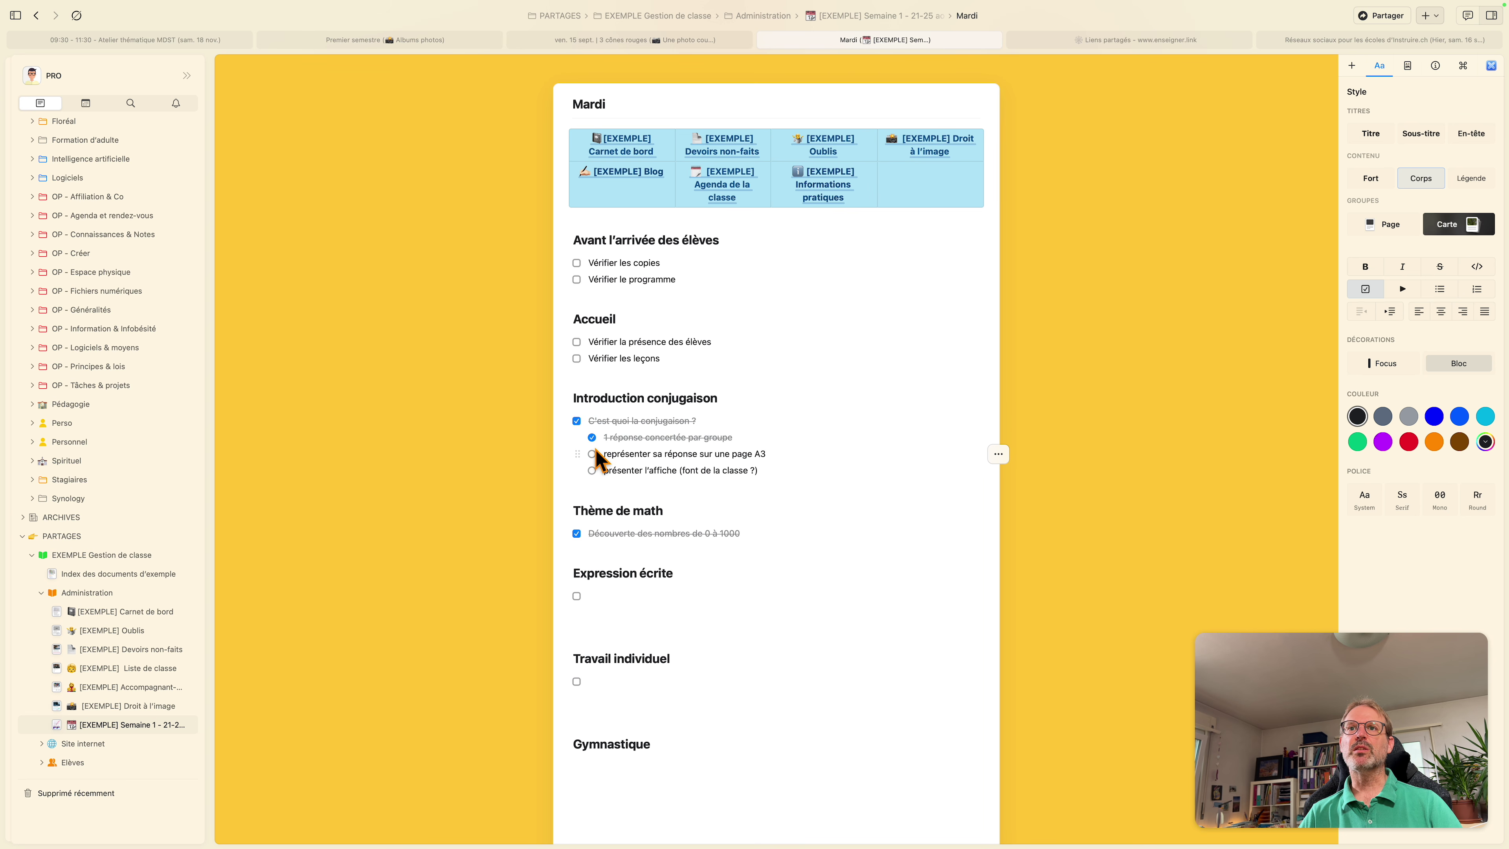
left_click(592, 454)
left_click(592, 470)
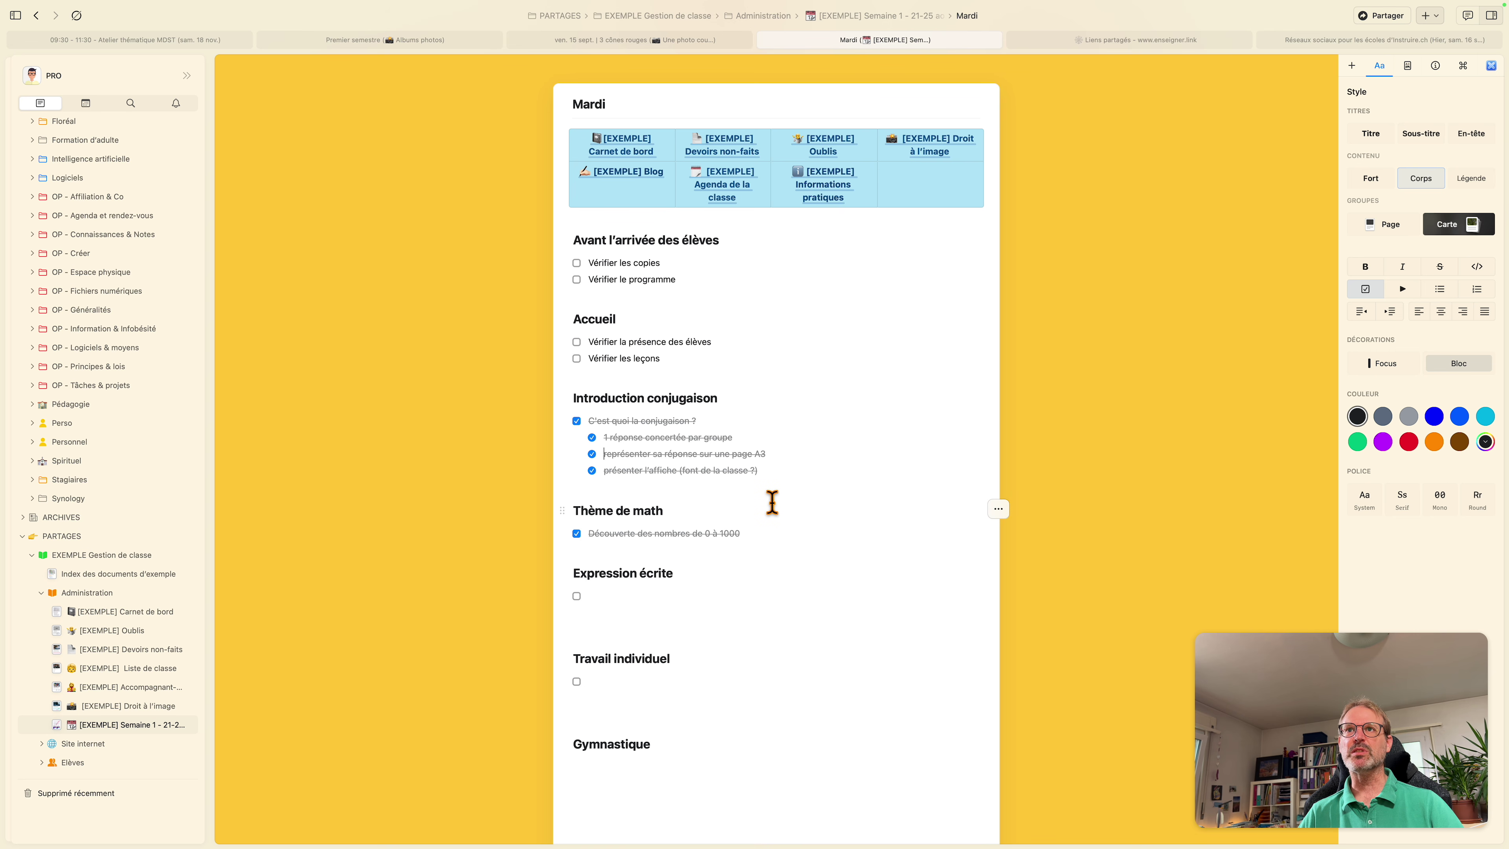
Step: Open the Vendredi page of the week plan, look through its task lists and return to the Semaine 1 document
key("super+bracketleft")
left_click(907, 470)
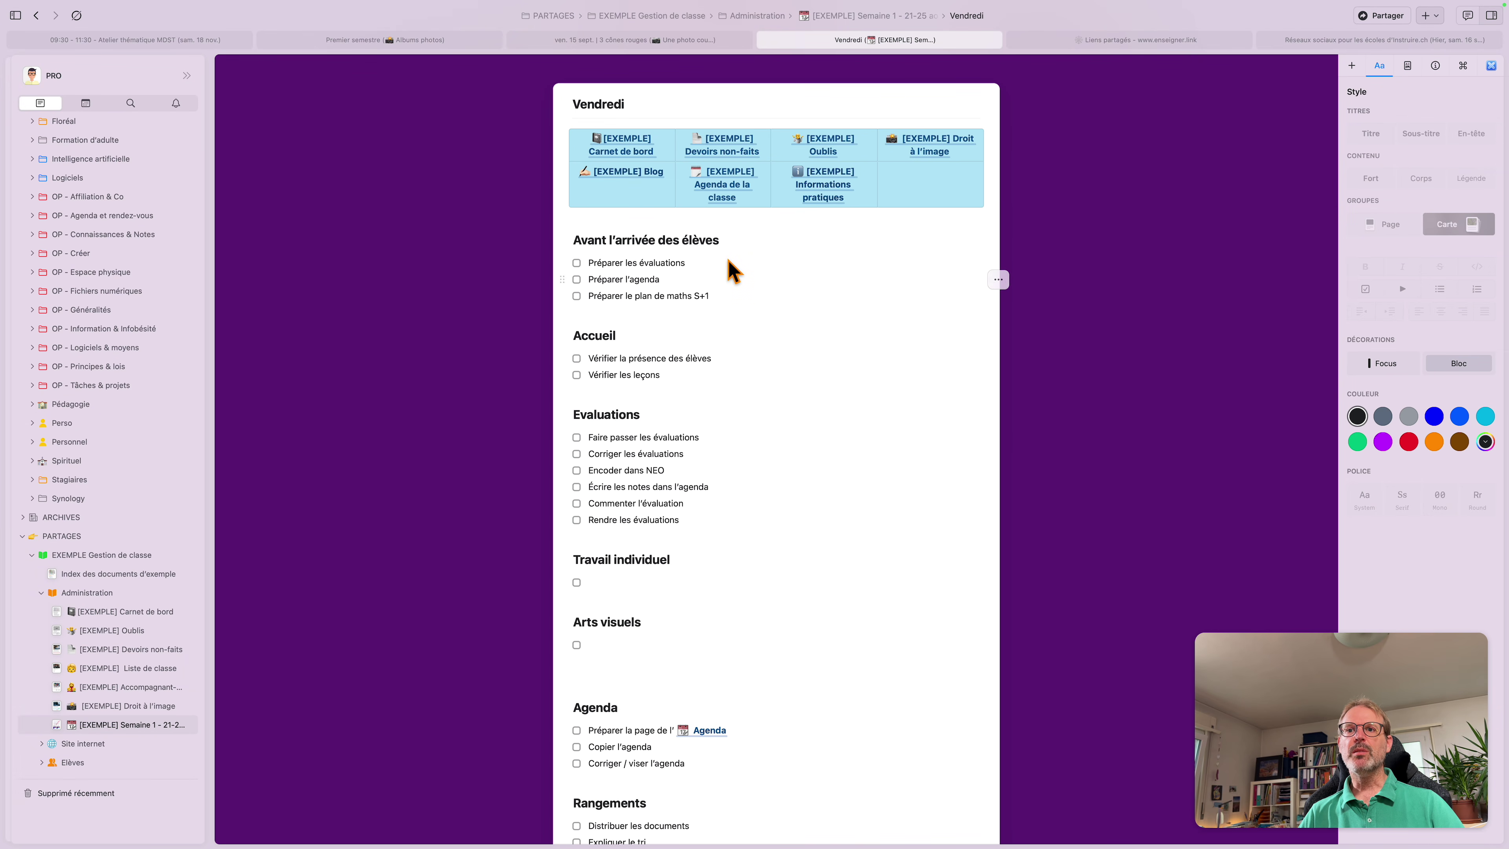
scroll(722, 636, "down", 2)
scroll(723, 634, "down", 1)
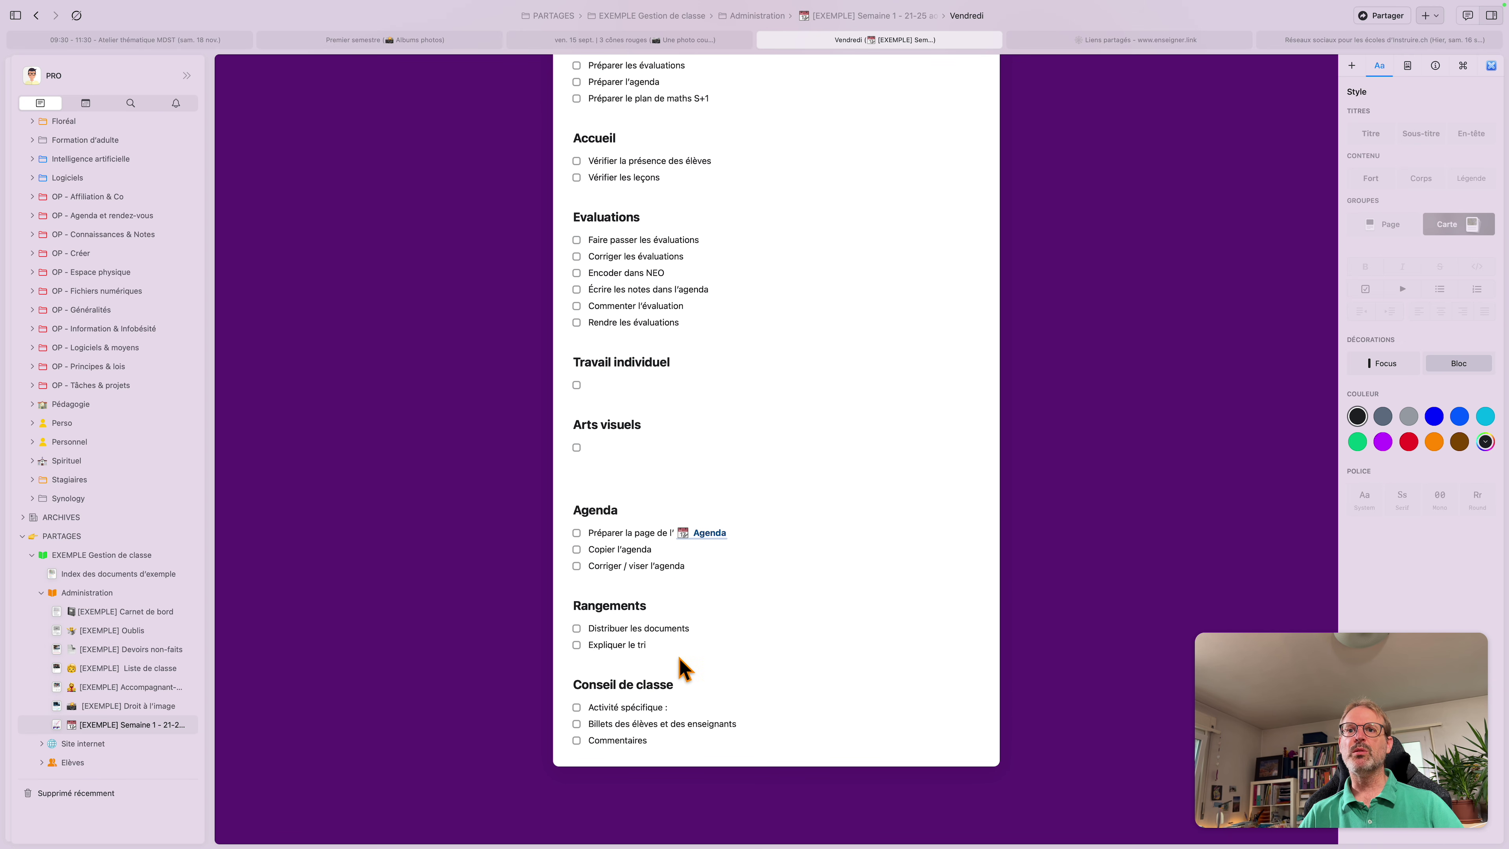
left_click(659, 691)
left_click_drag(652, 754, 567, 490)
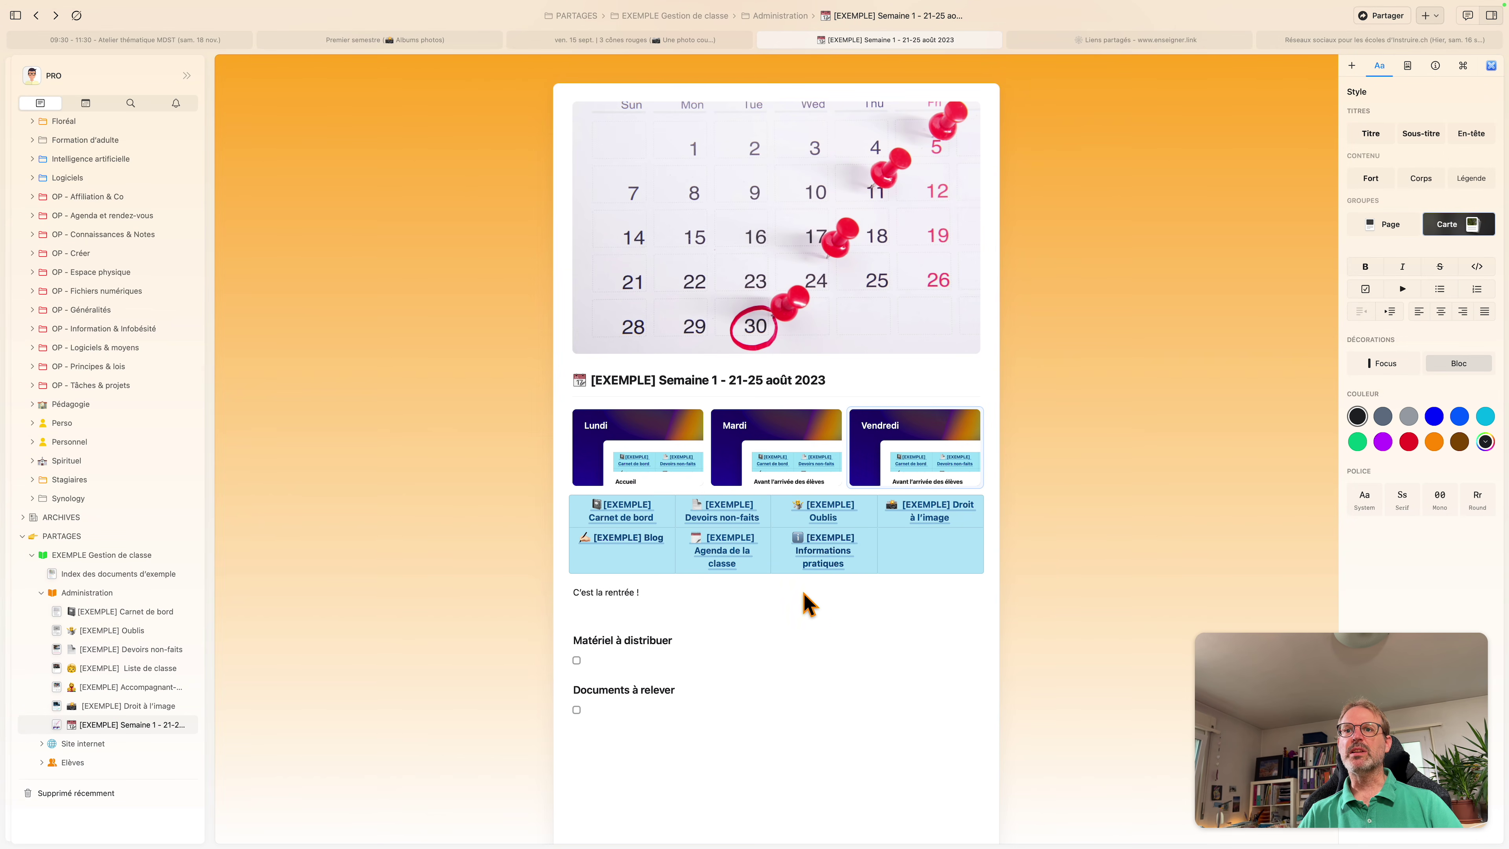
Step: Open the "Semaine - Modèle à partager" link under Modèle à dupliquer and view the shared page's Duplicate option
scroll(882, 660, "down", 3)
scroll(882, 659, "up", 3)
mouse_move(905, 421)
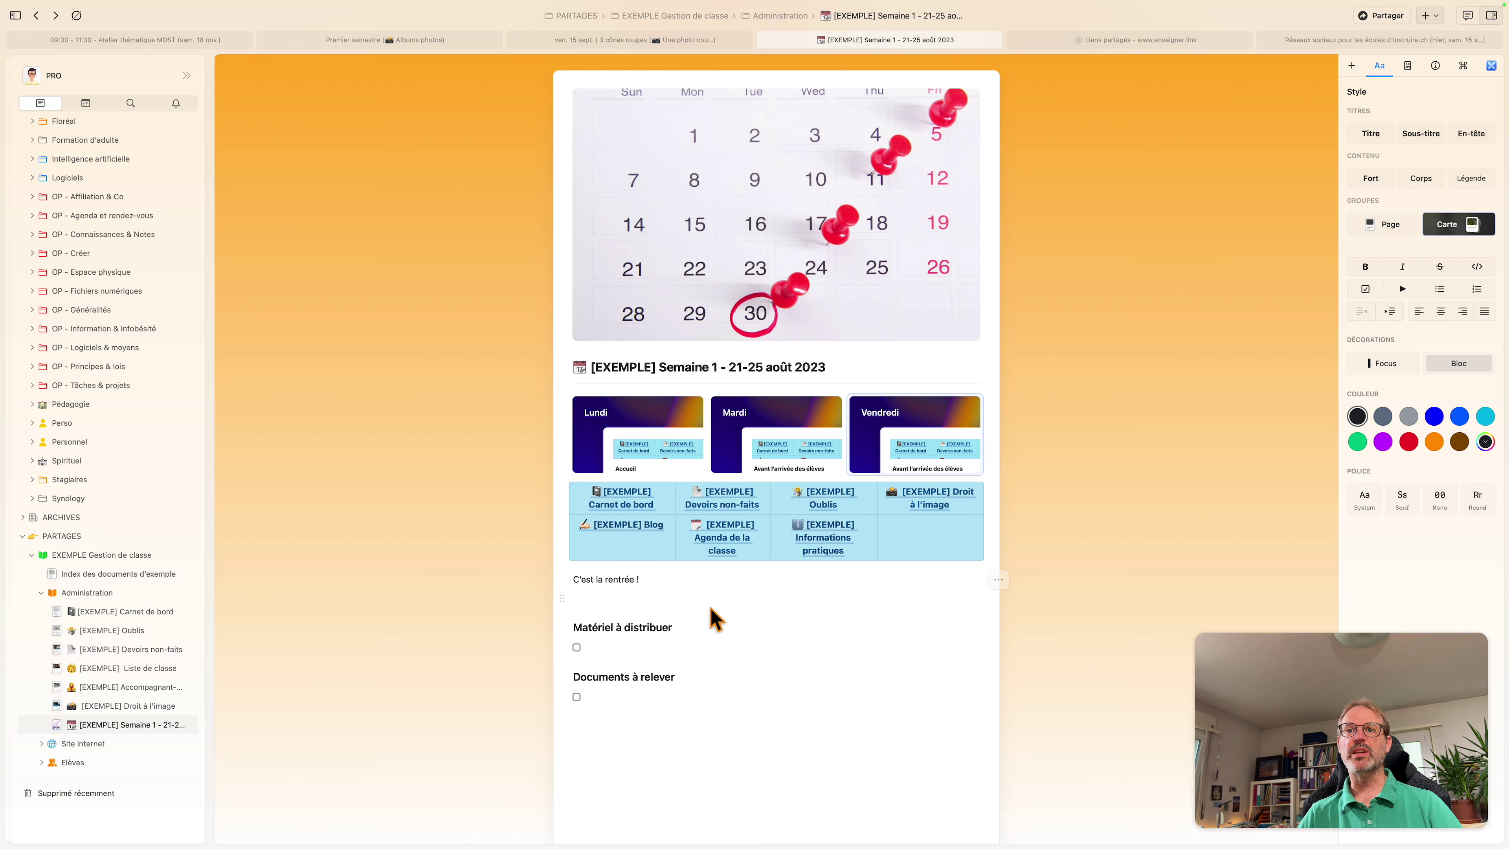
scroll(768, 656, "down", 5)
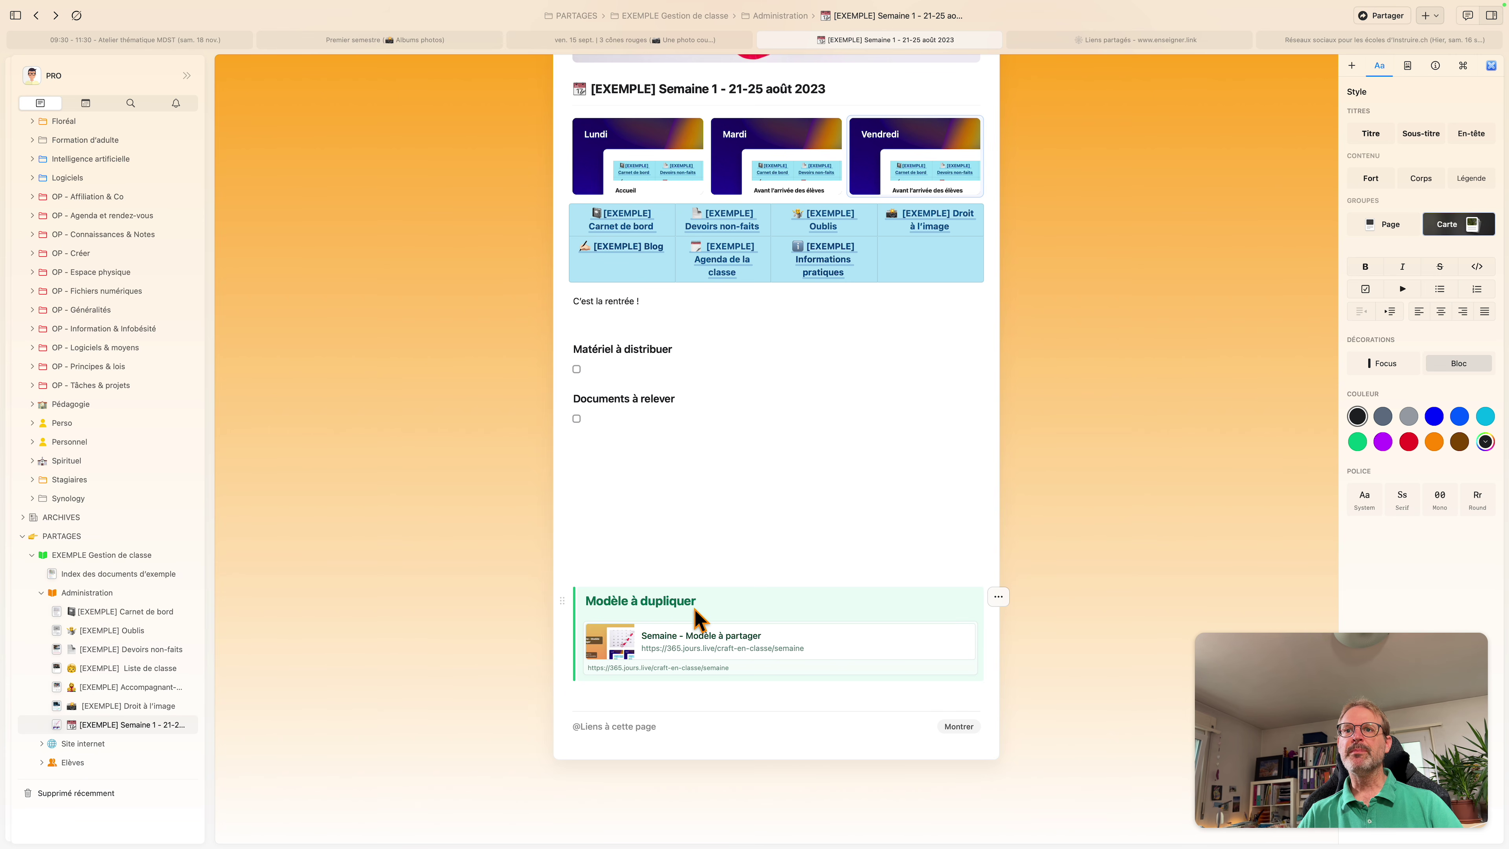
left_click(833, 655)
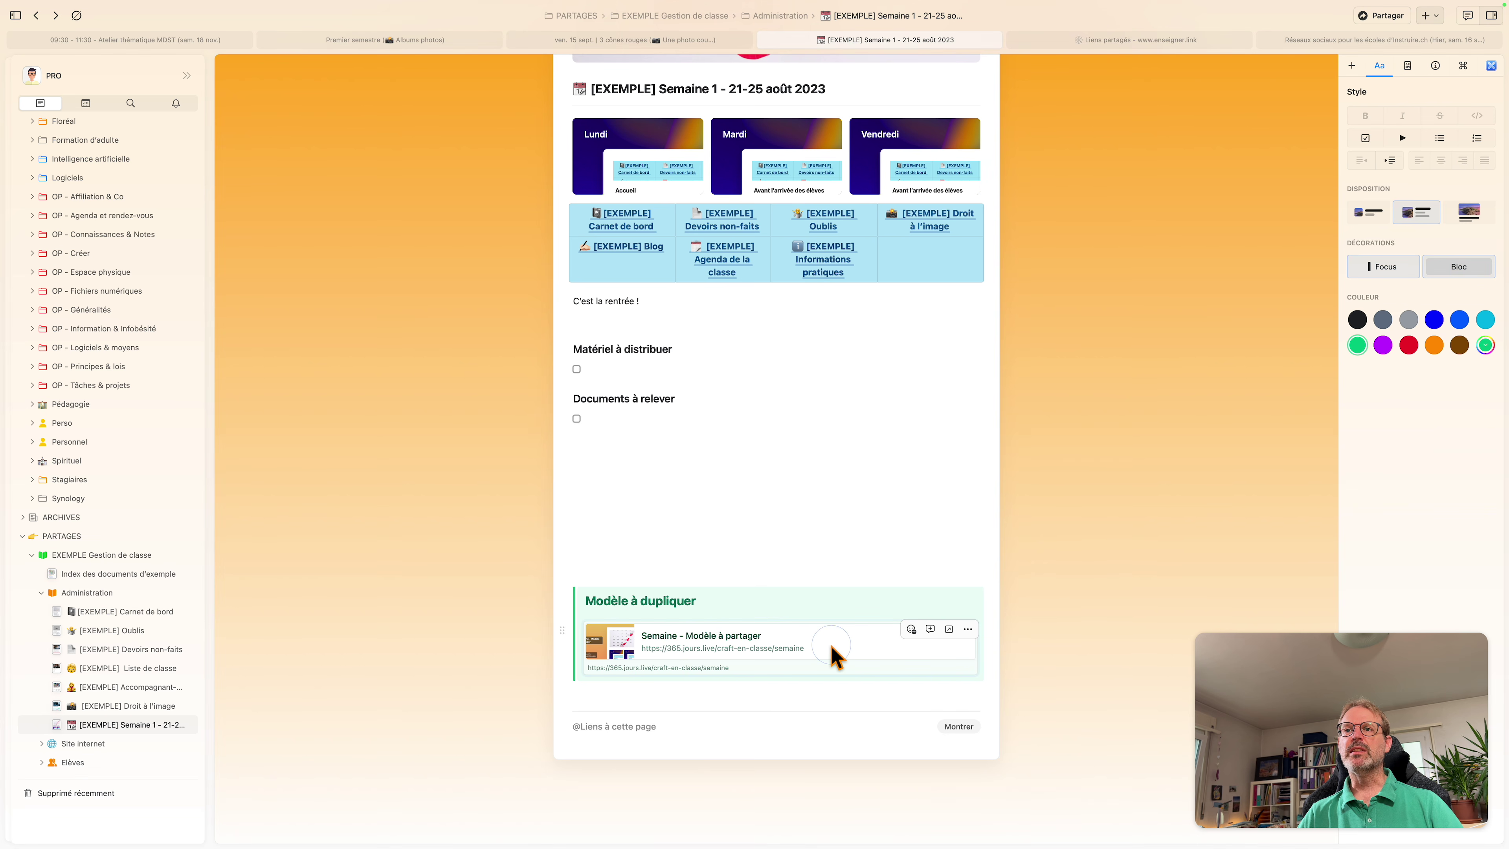
left_click_drag(902, 253, 765, 119)
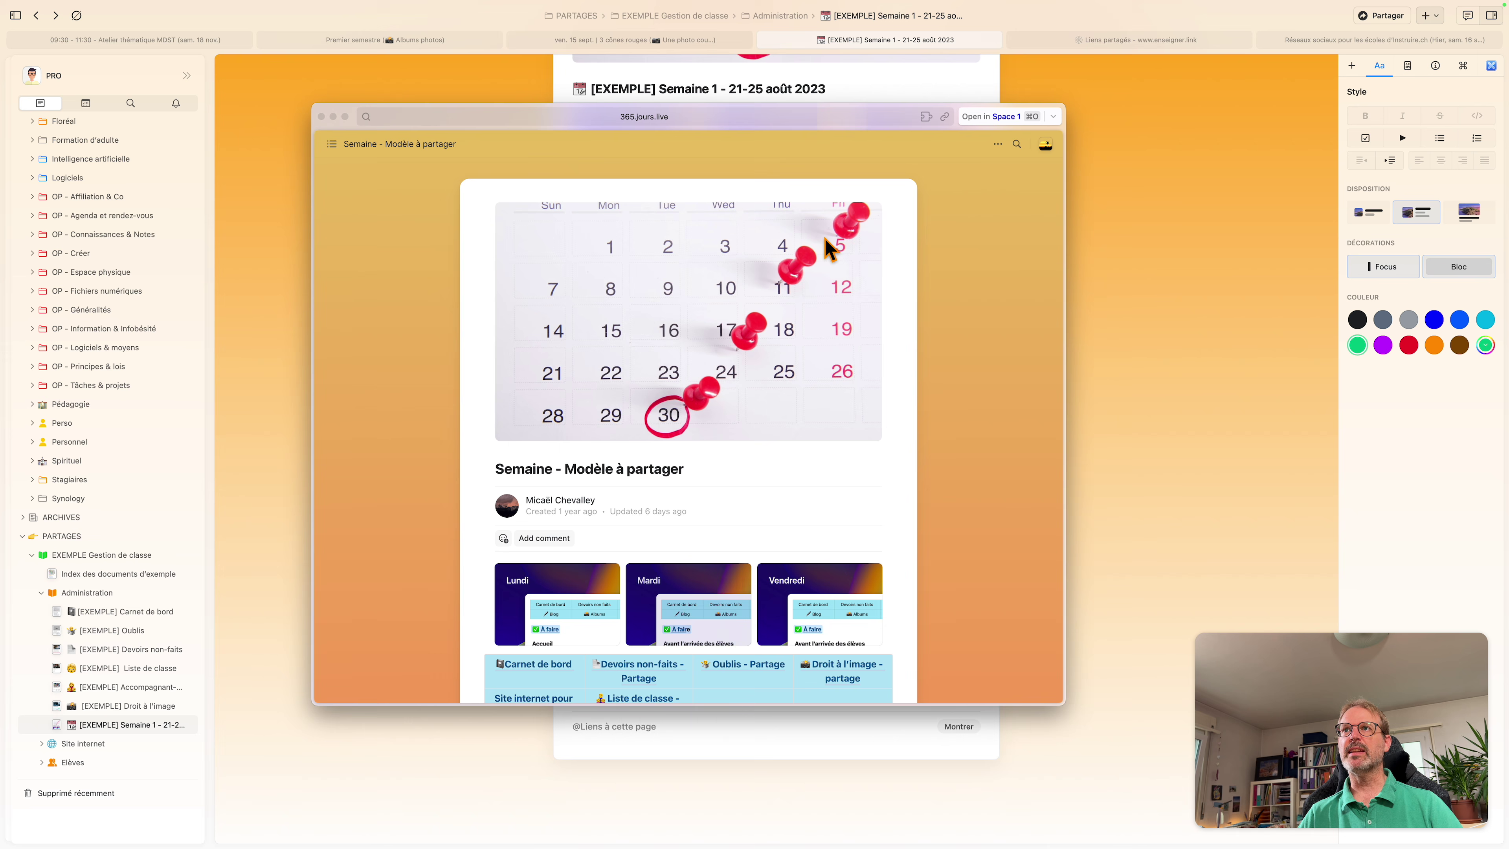
left_click(998, 144)
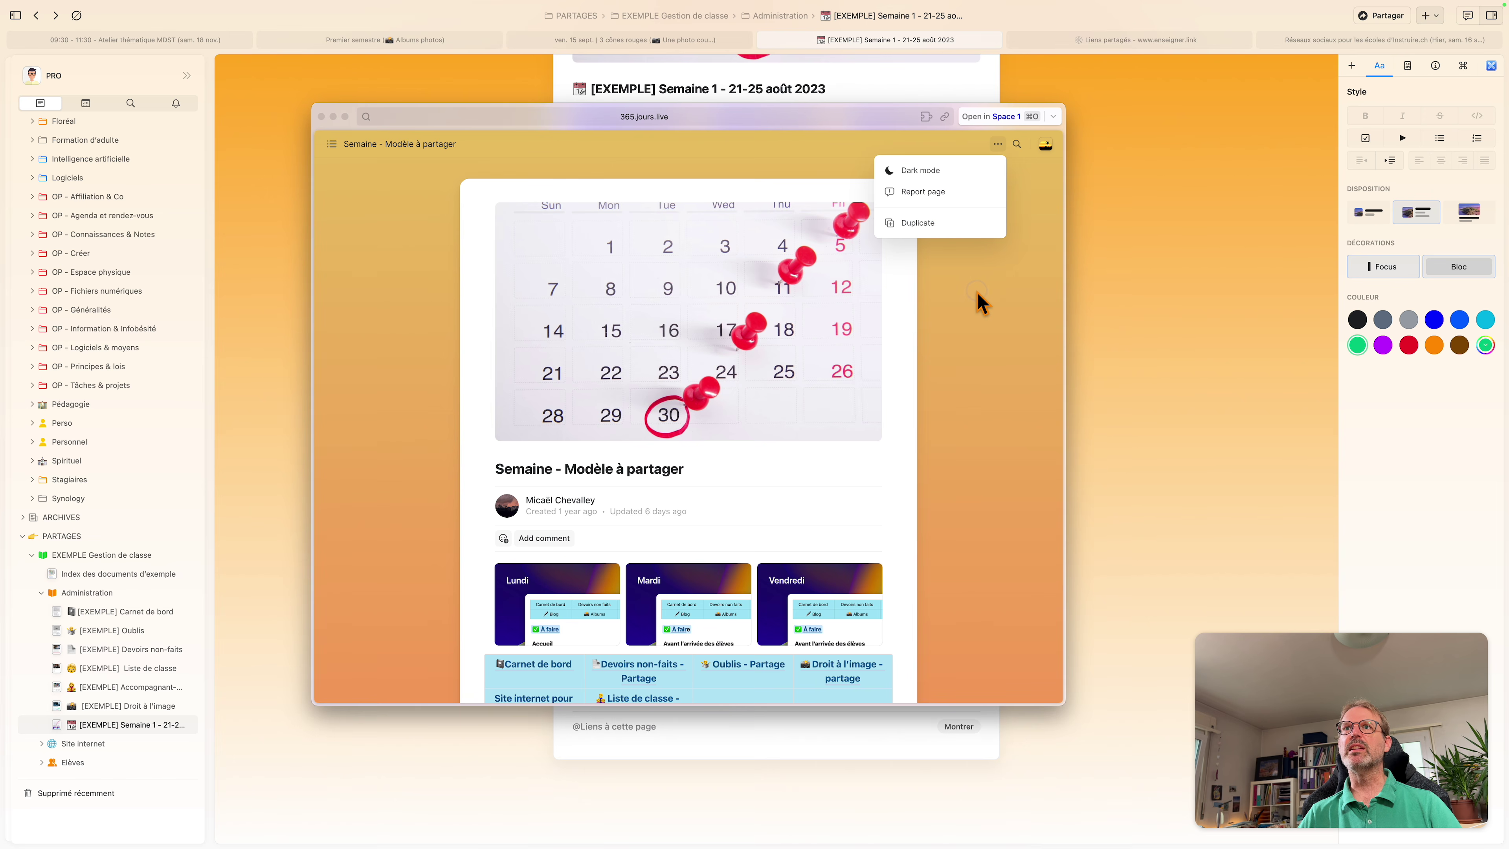
left_click(977, 292)
Step: Go to craft.do in the browser window and look over the home page
left_click(830, 116)
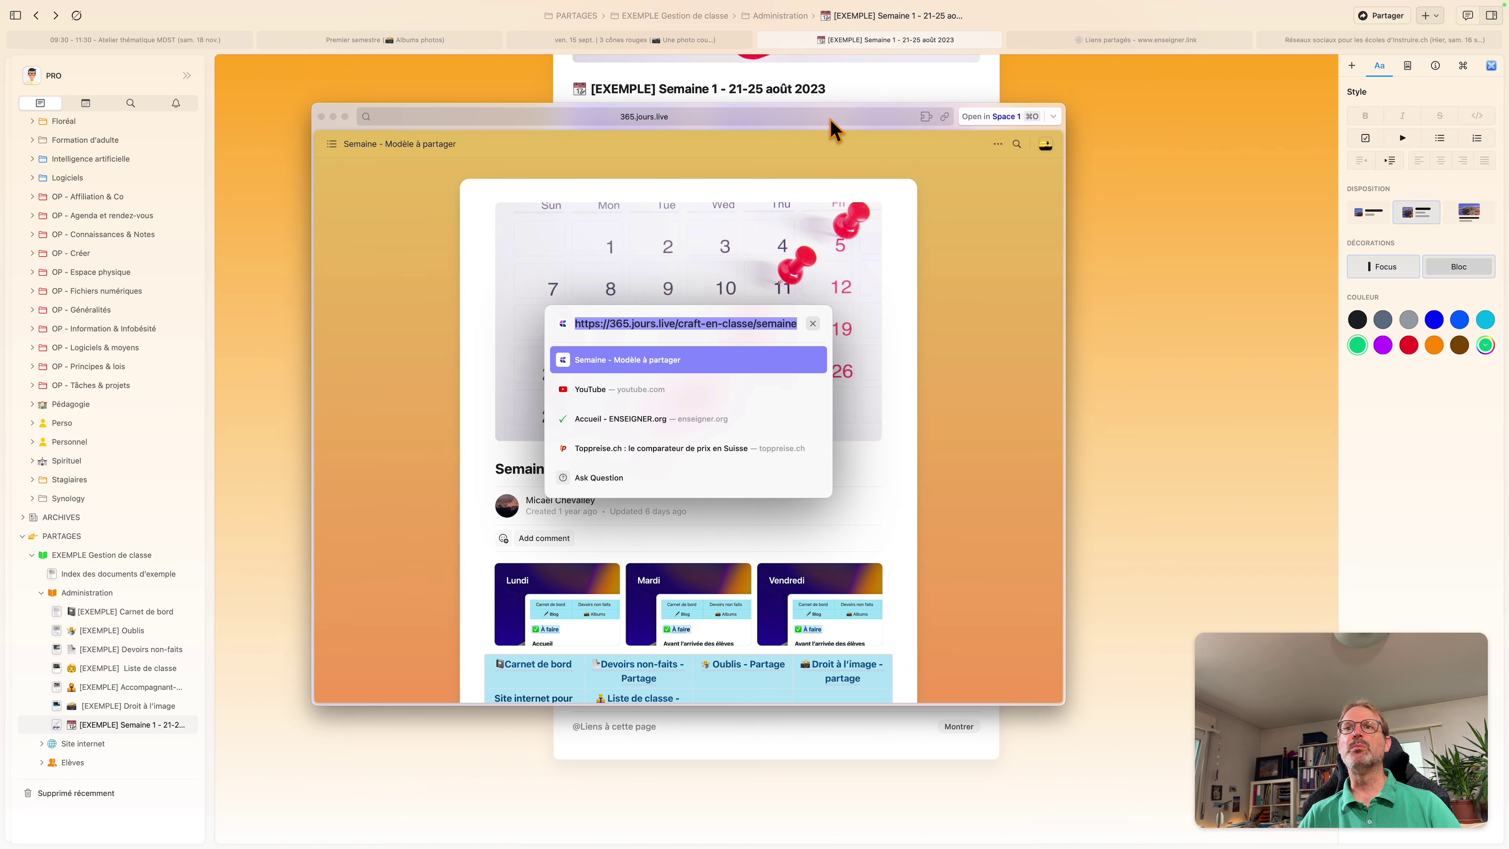
type("craft.do")
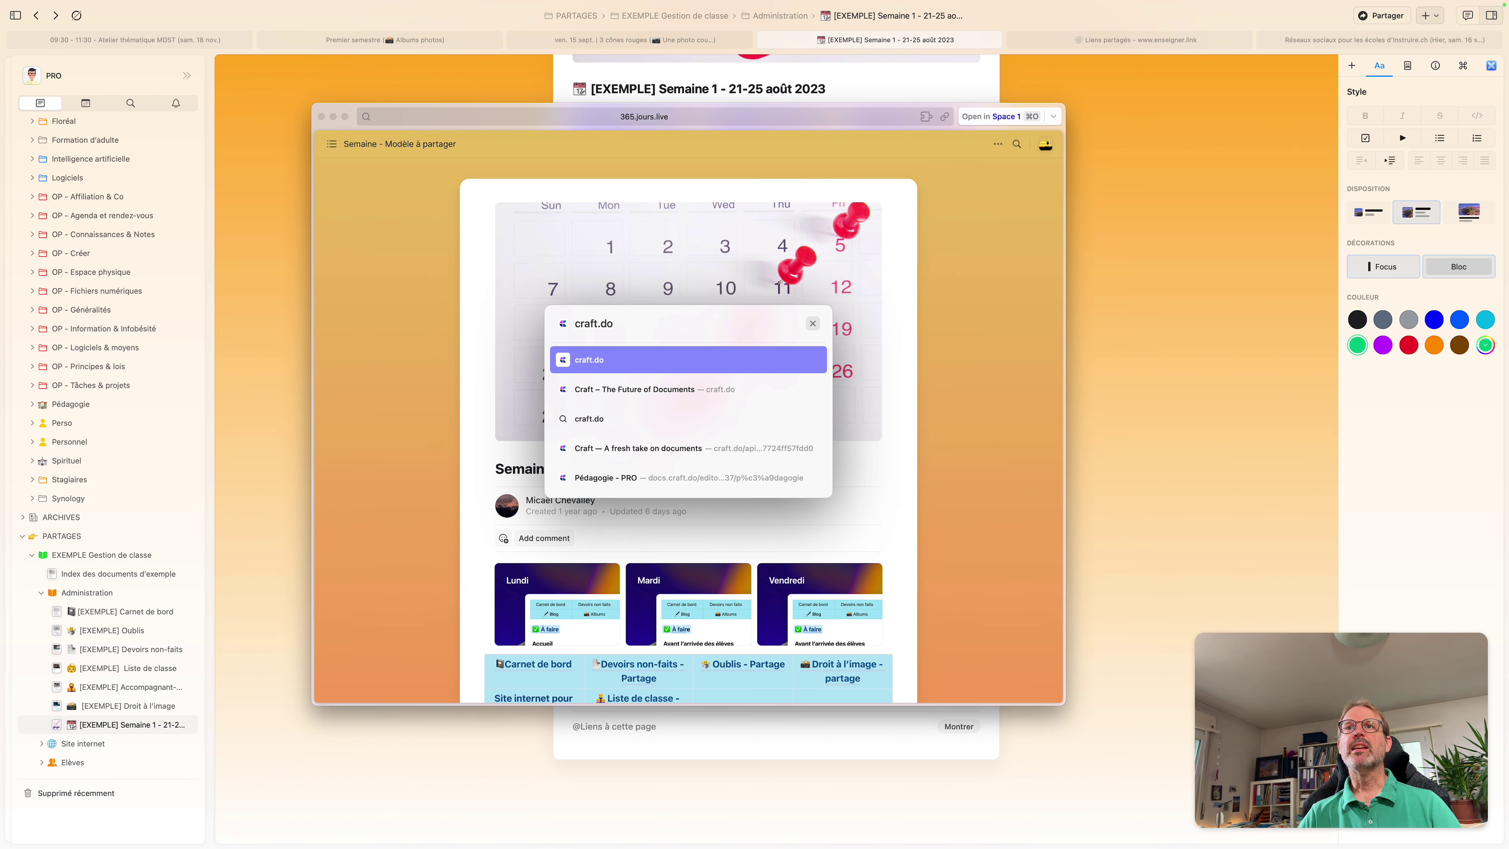
key("Return")
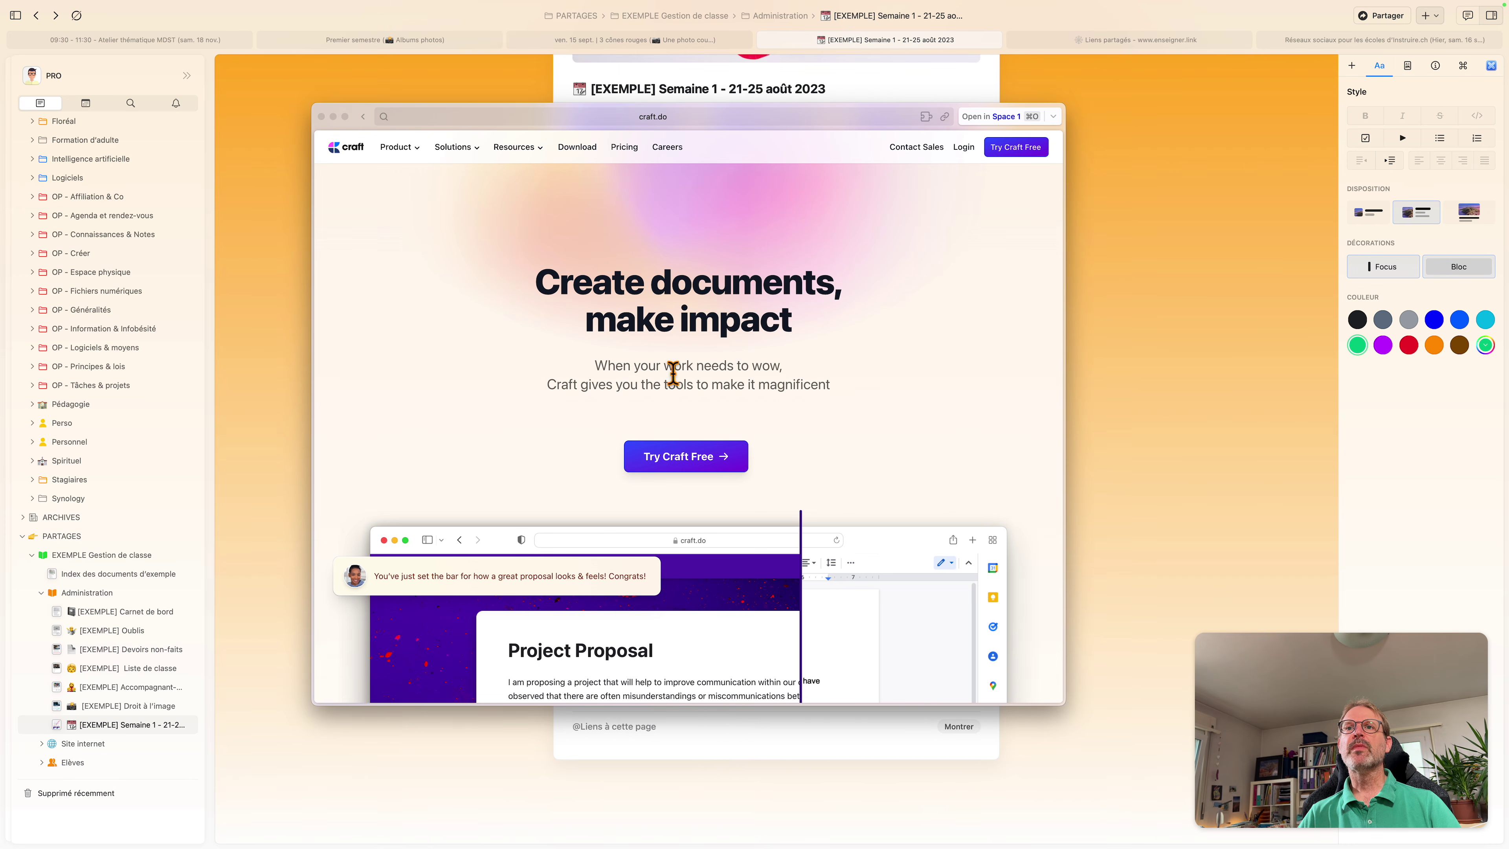
scroll(713, 452, "down", 5)
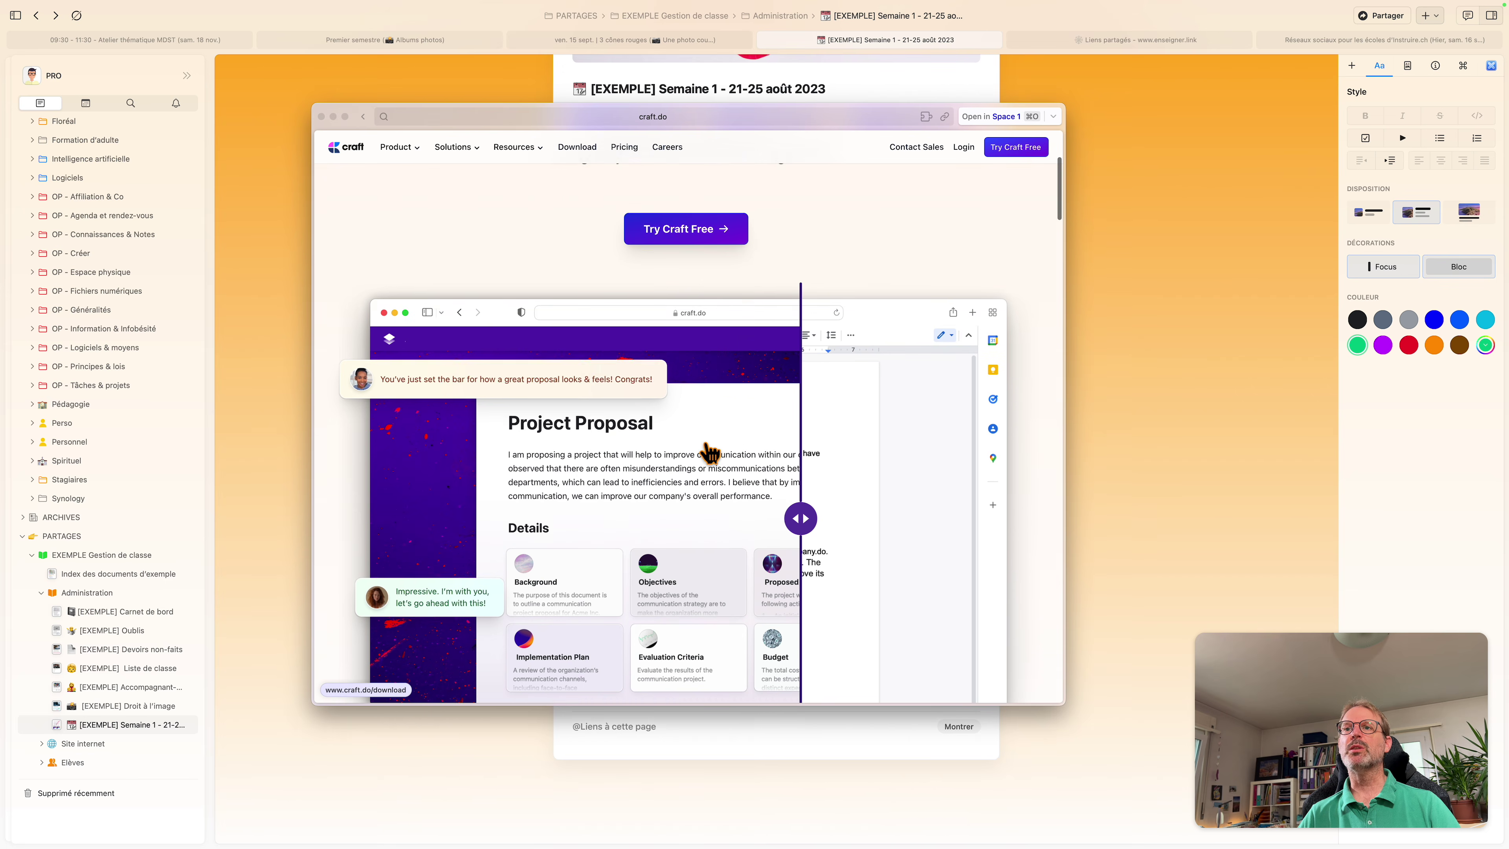
scroll(713, 451, "down", 6)
scroll(718, 445, "up", 10)
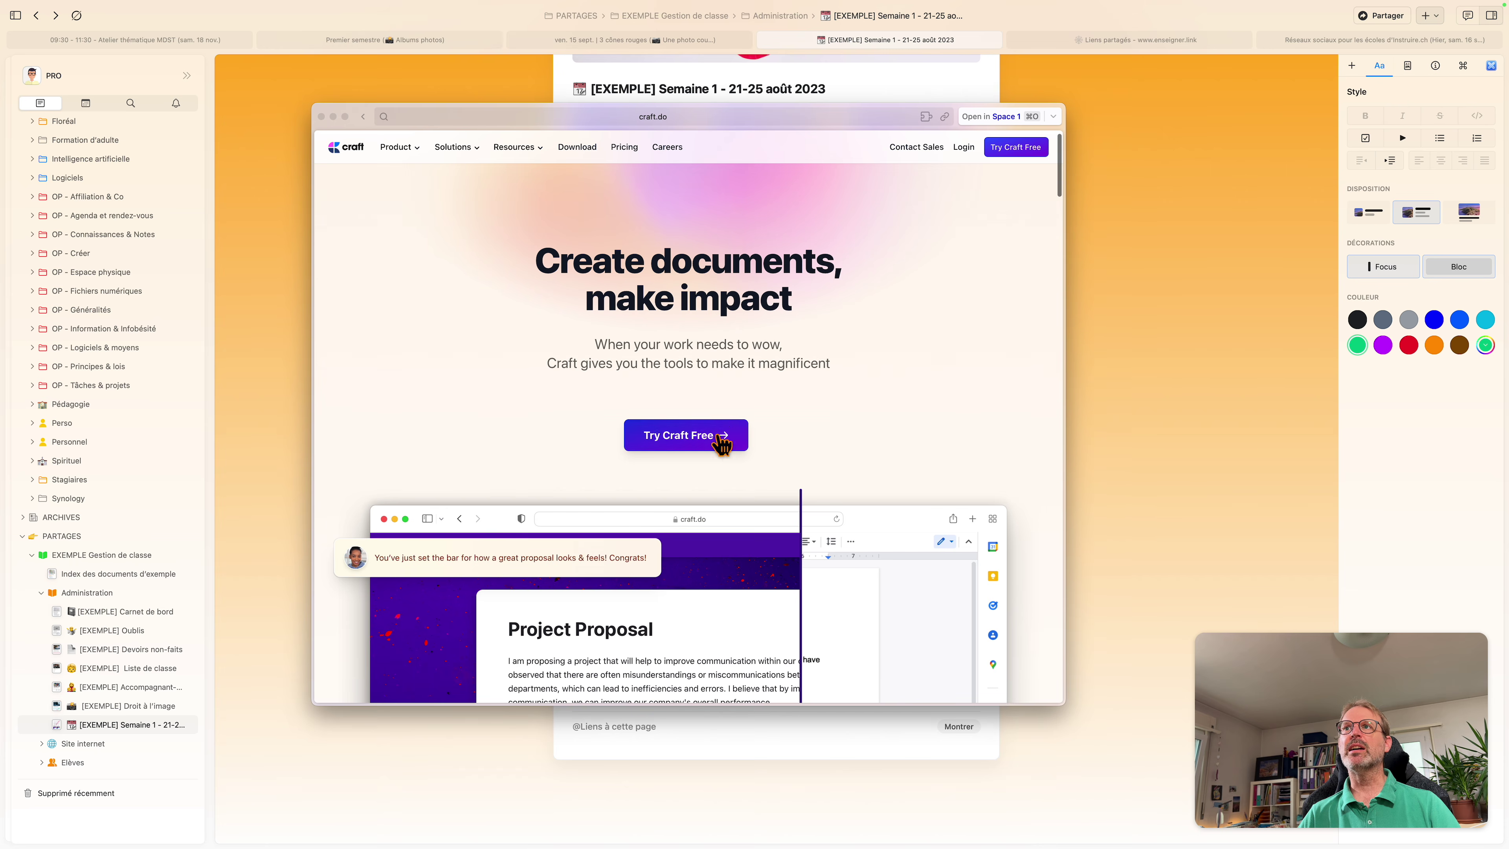
Step: View the Try Craft Free download options, launch the browser version and return to the Get Started Now page
left_click(1018, 152)
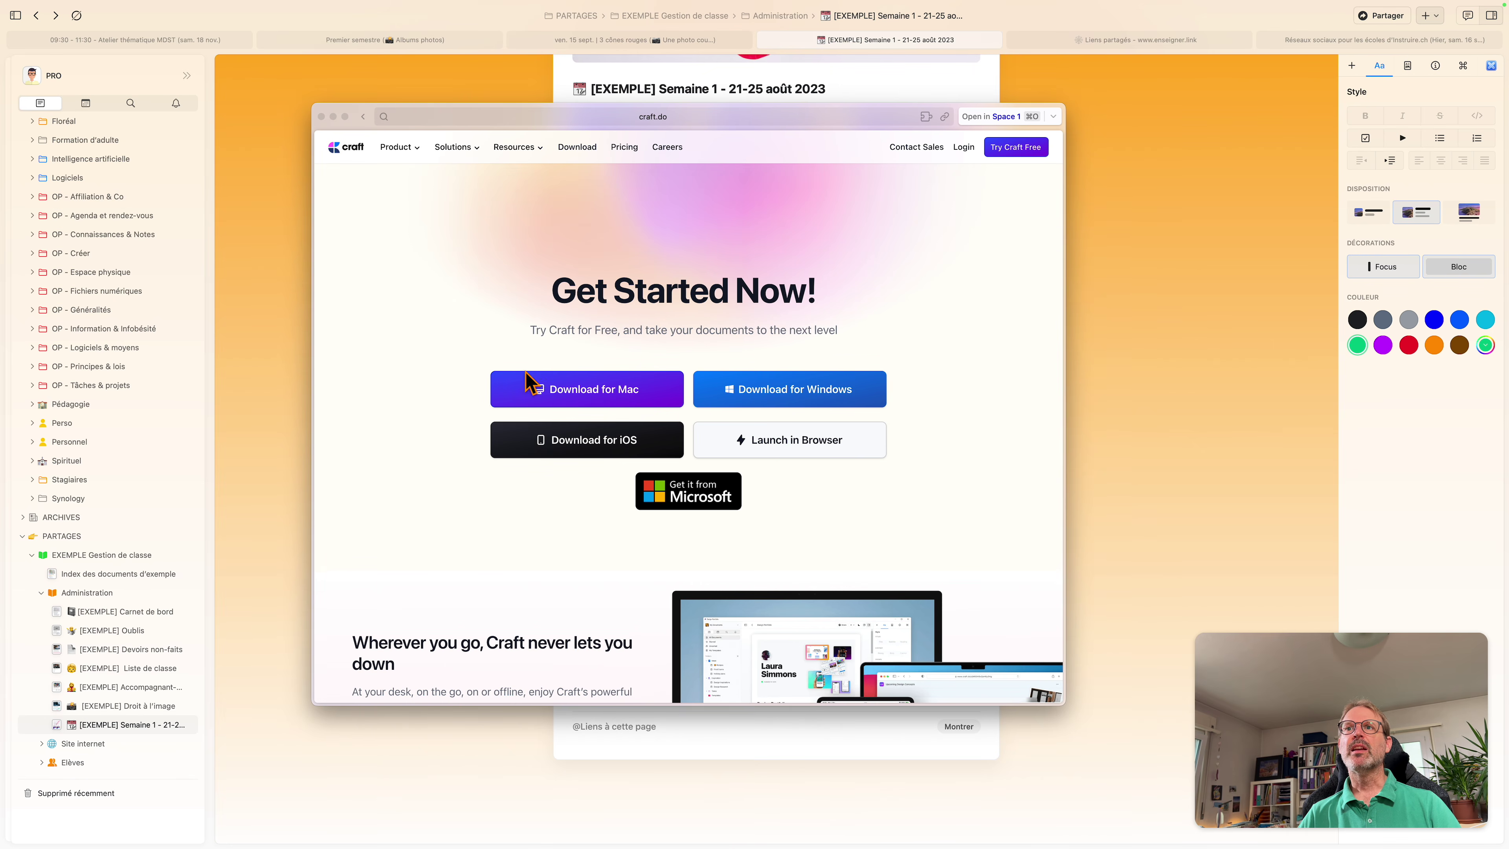
scroll(594, 384, "down", 1)
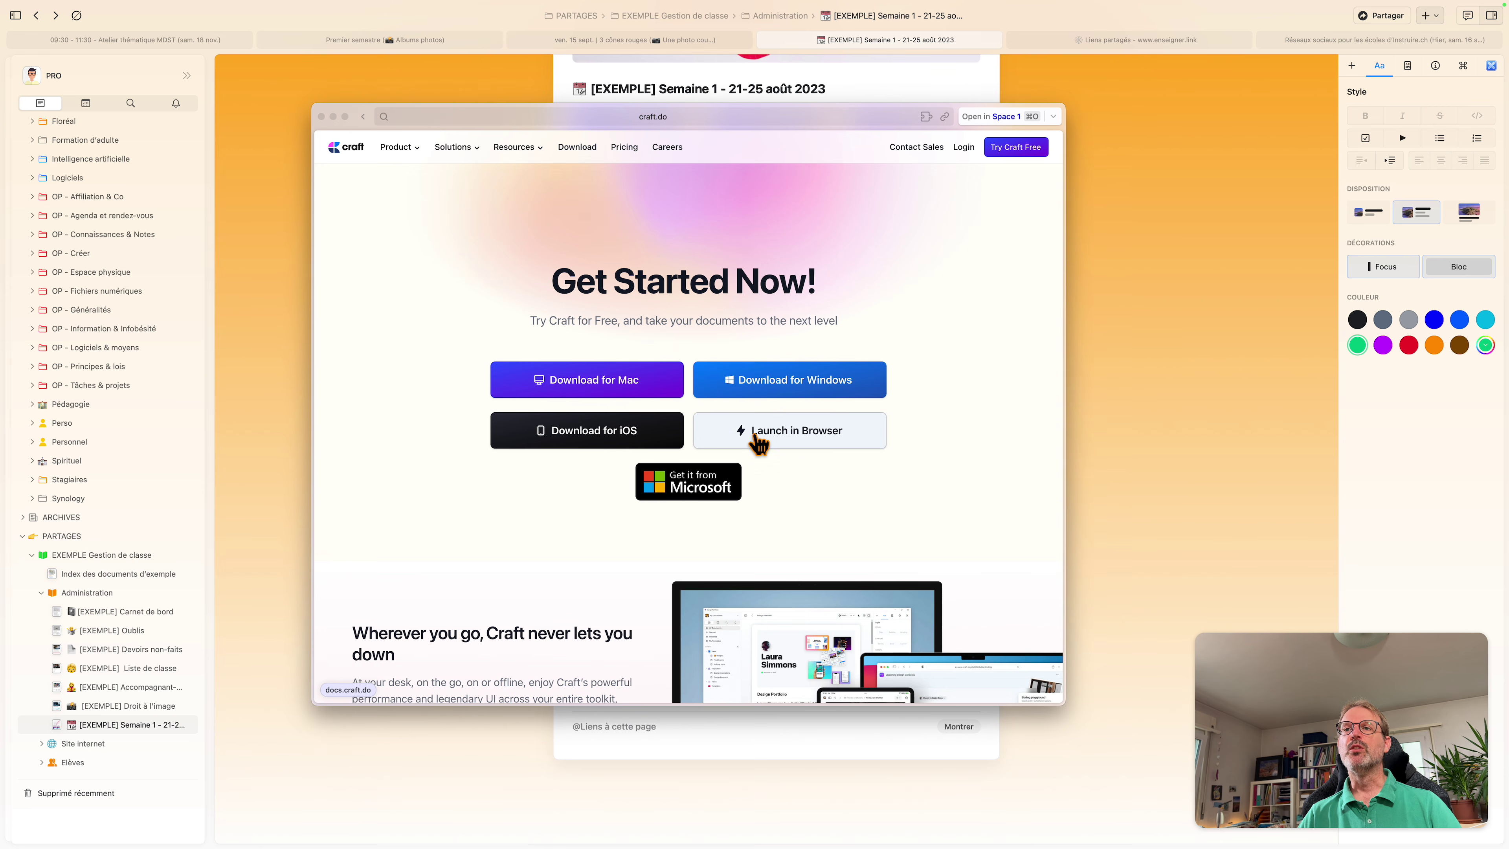
left_click(795, 437)
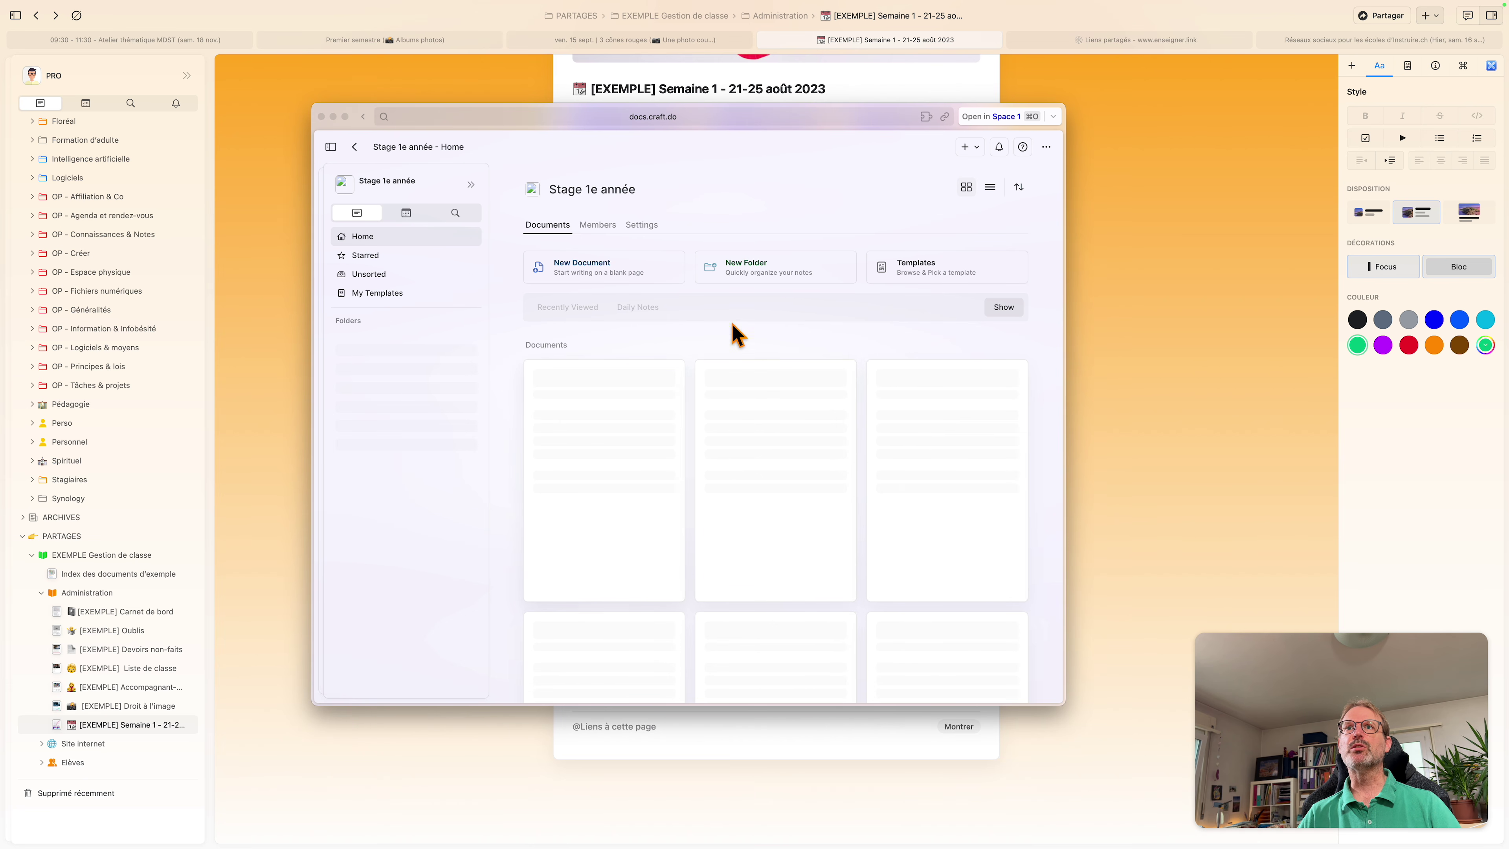
key("super+bracketleft")
left_click(979, 424)
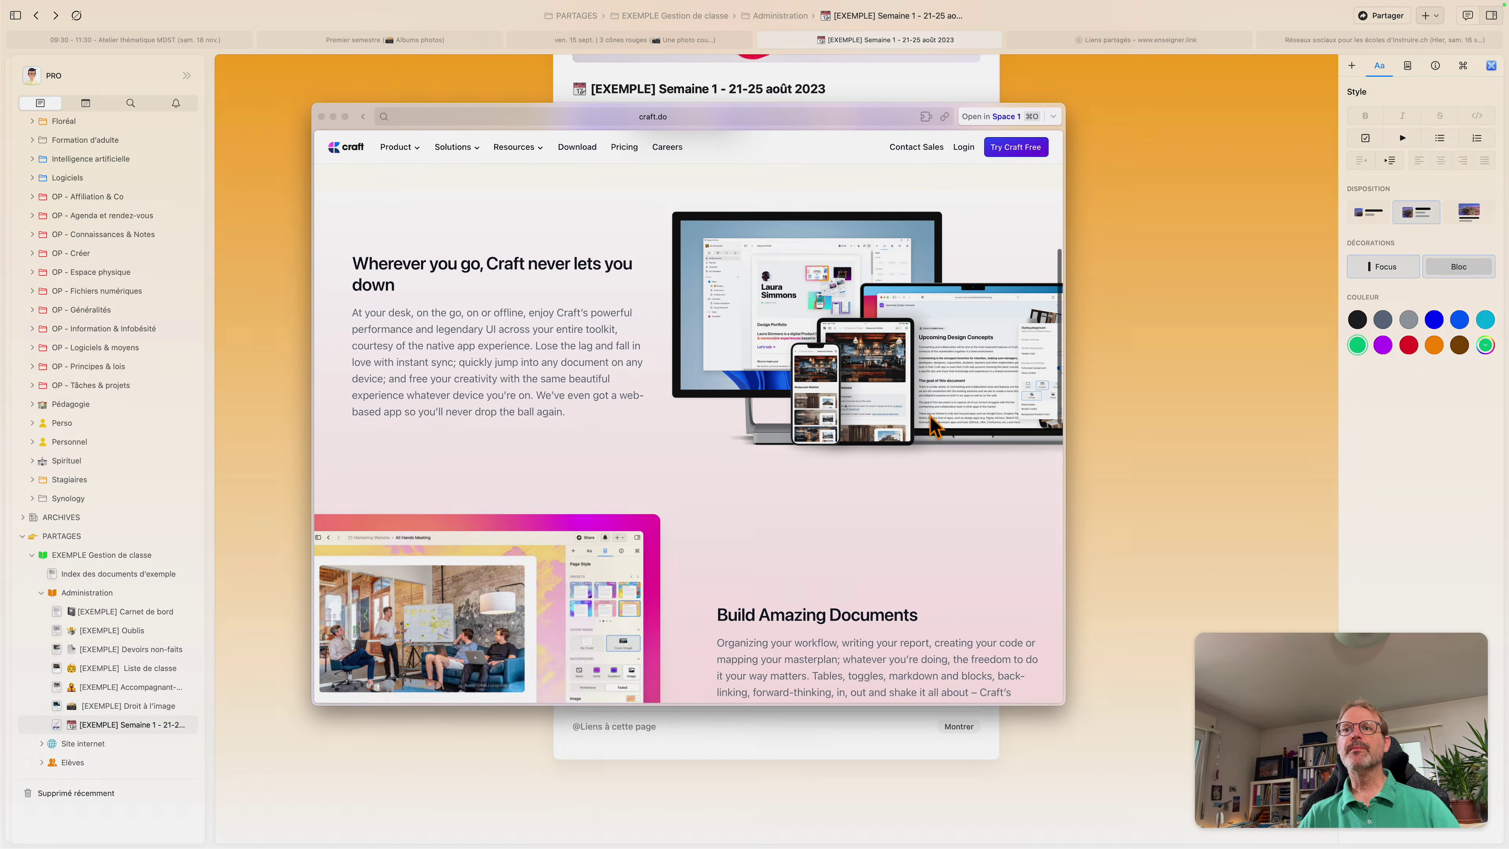
scroll(798, 438, "down", 15)
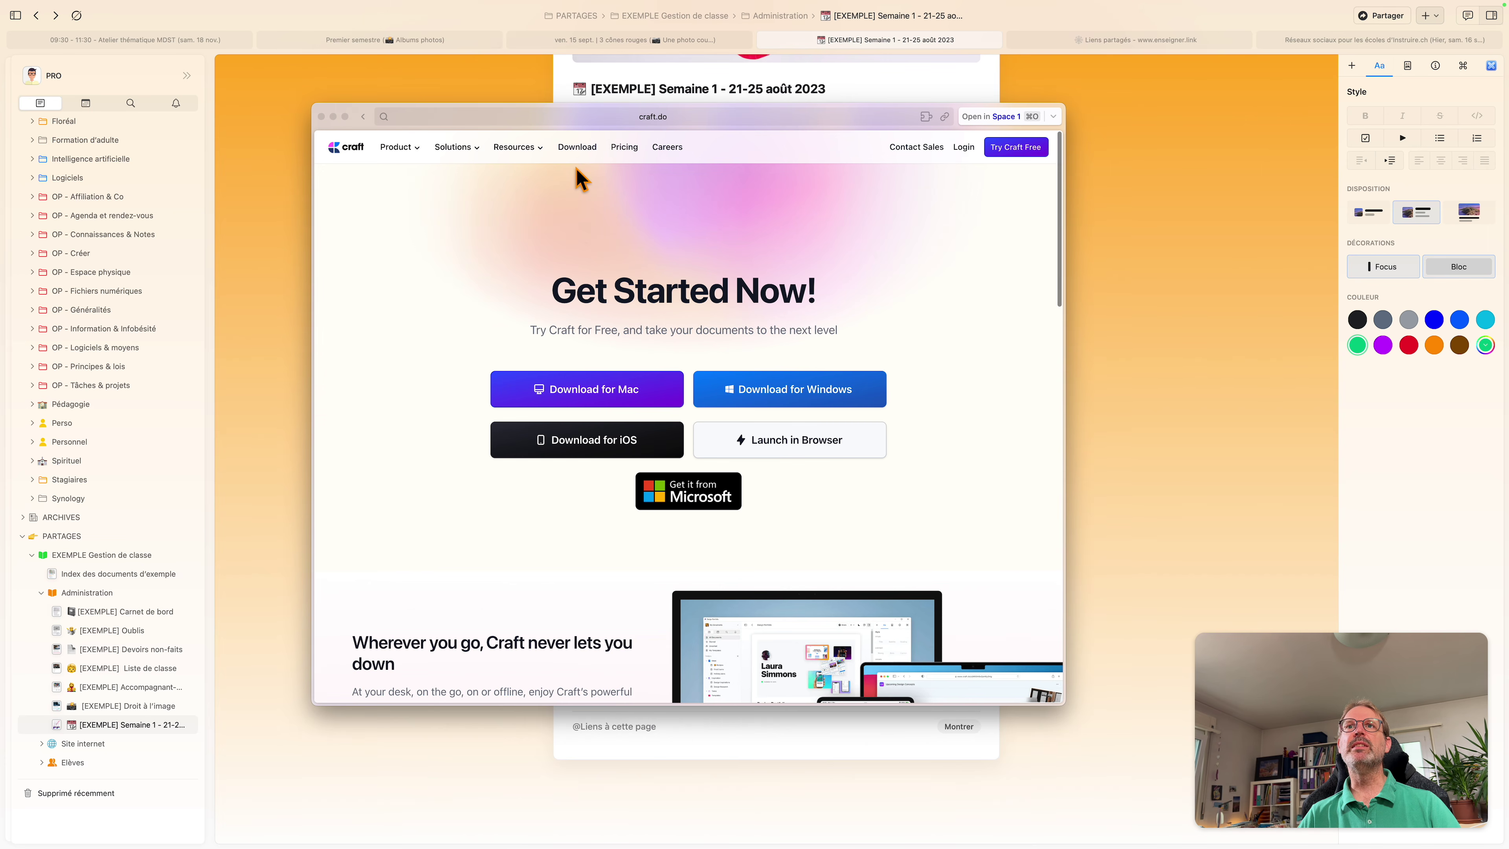
mouse_move(523, 155)
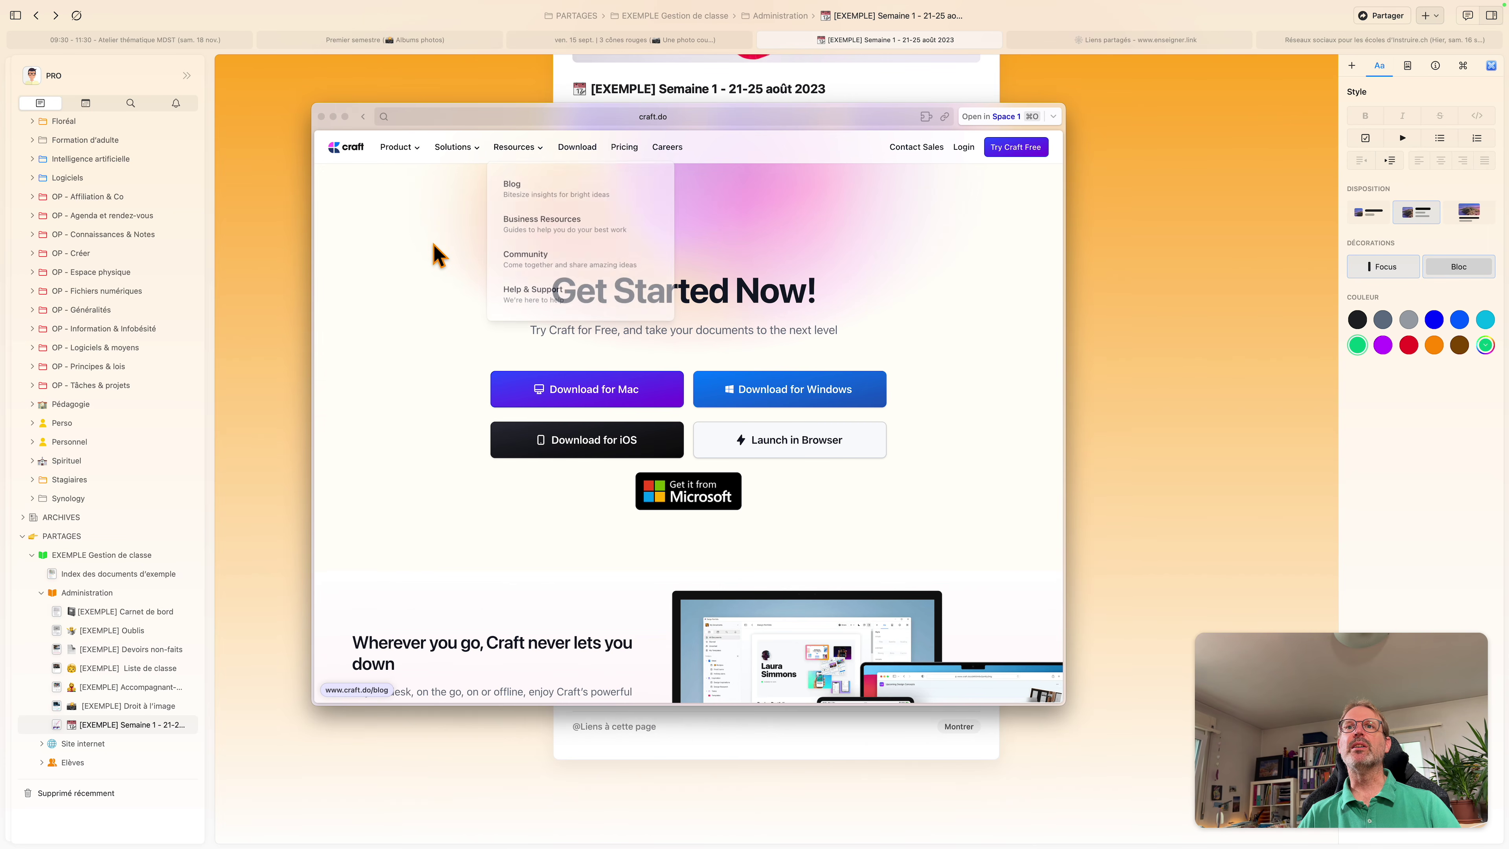
mouse_move(393, 159)
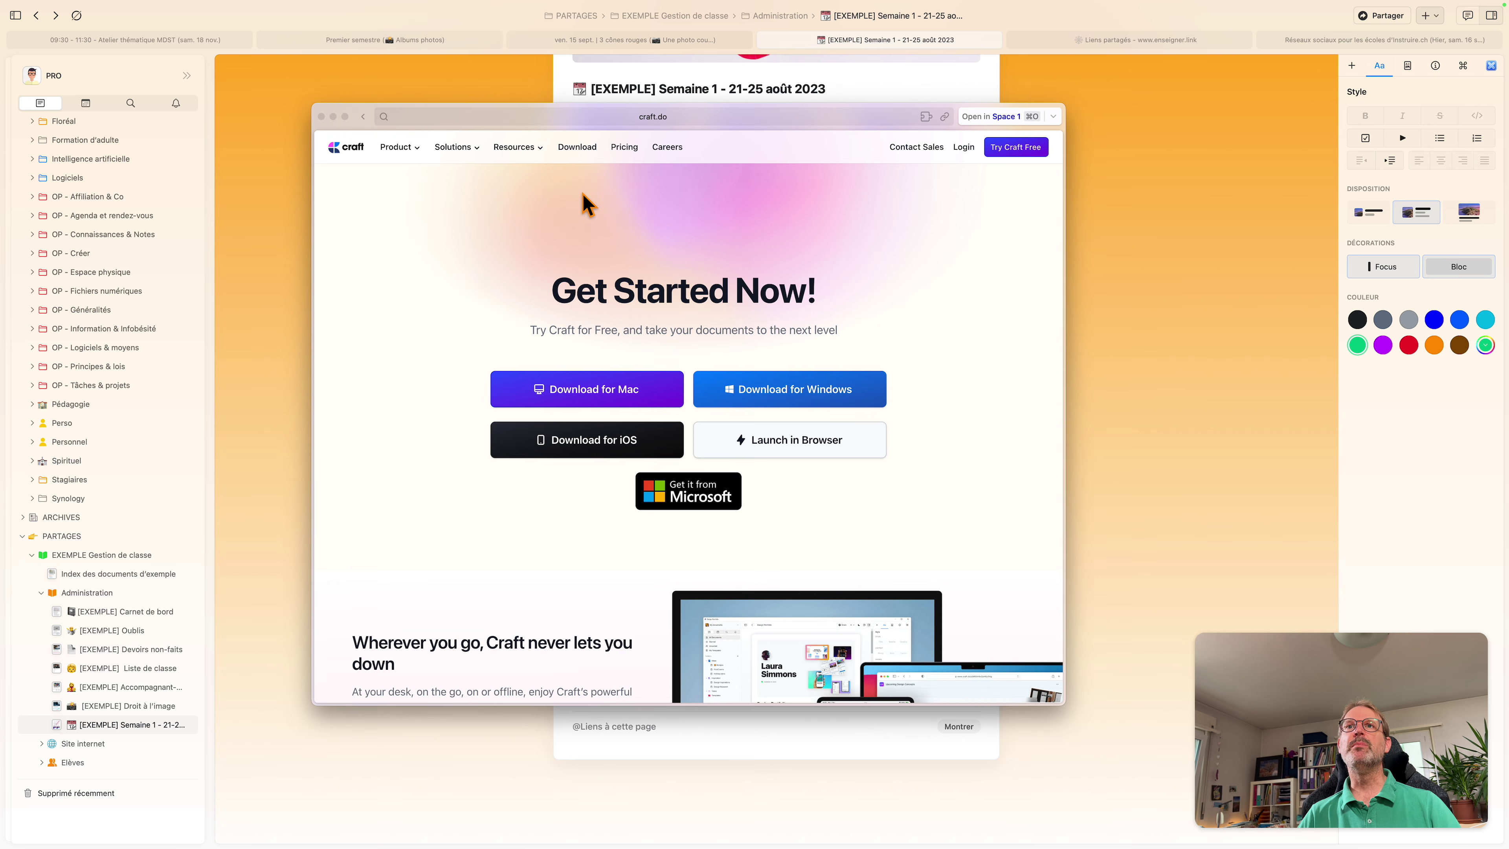
Step: Open the Education Discount application form from the Craft pricing page and review its questions
left_click(624, 148)
scroll(562, 414, "down", 5)
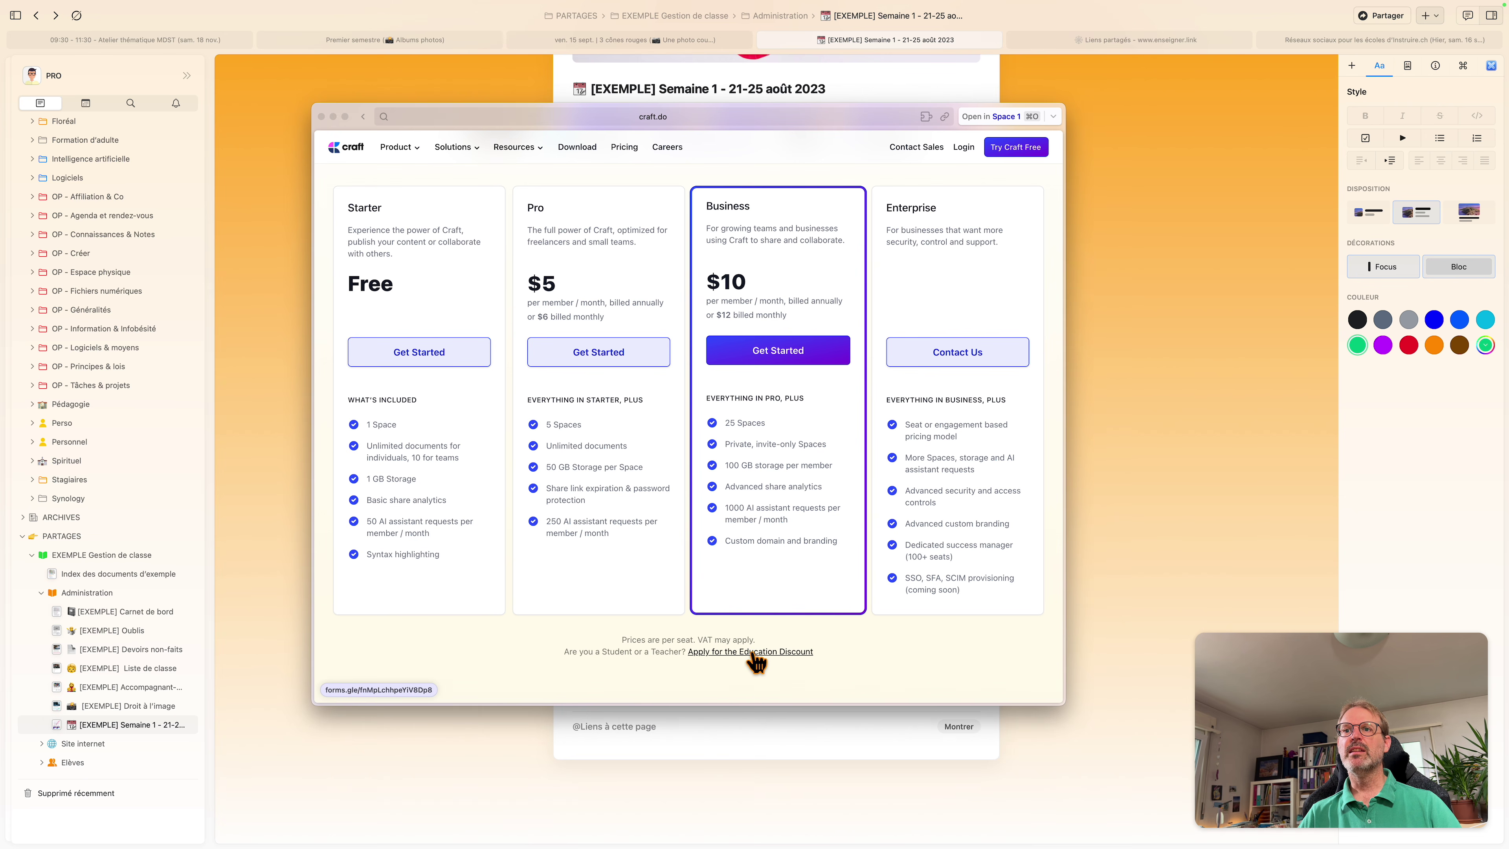
left_click(796, 656)
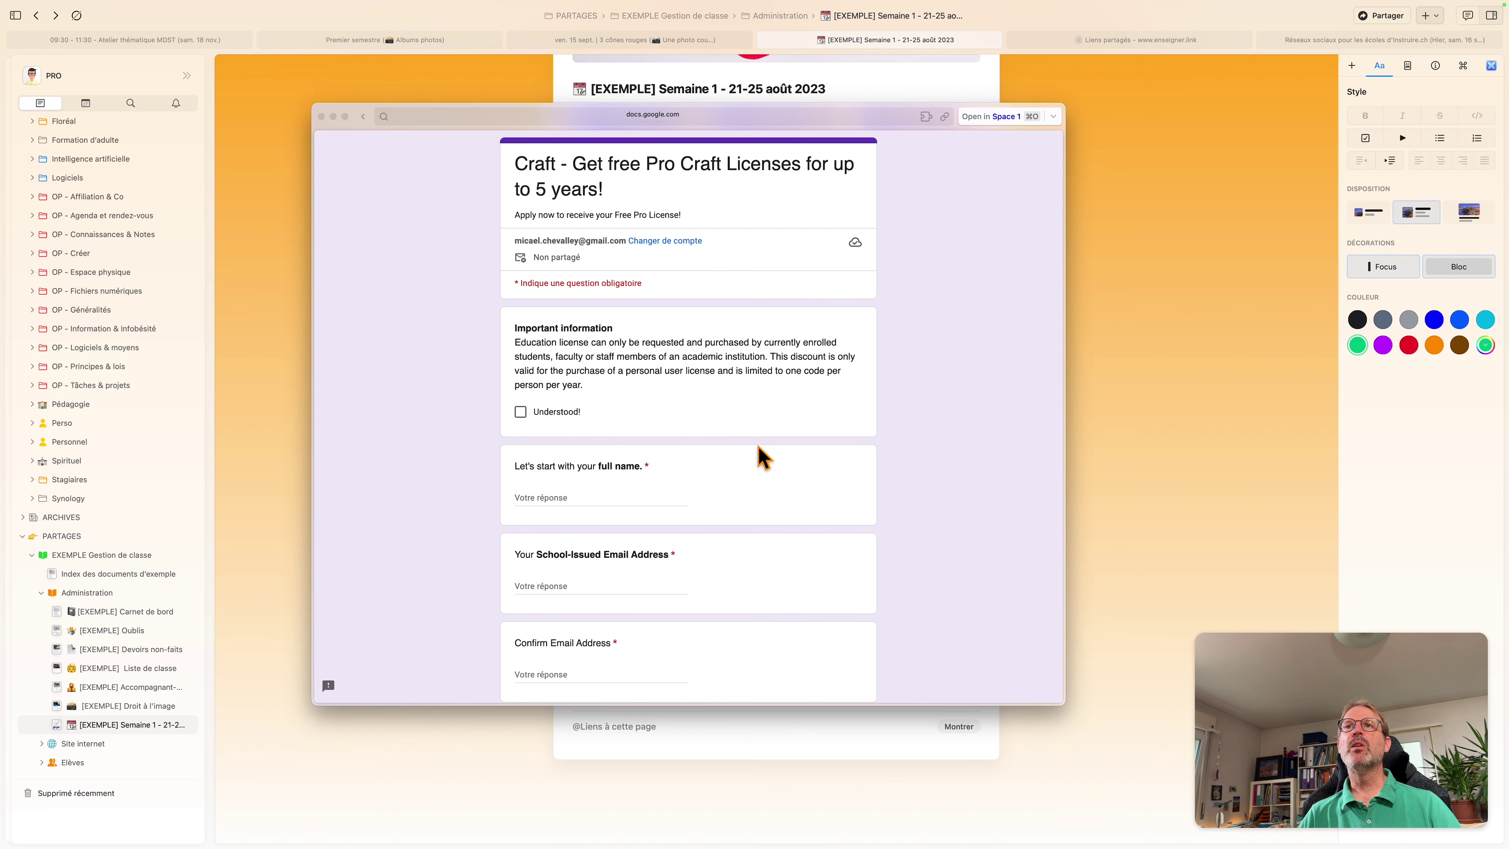
scroll(731, 395, "down", 10)
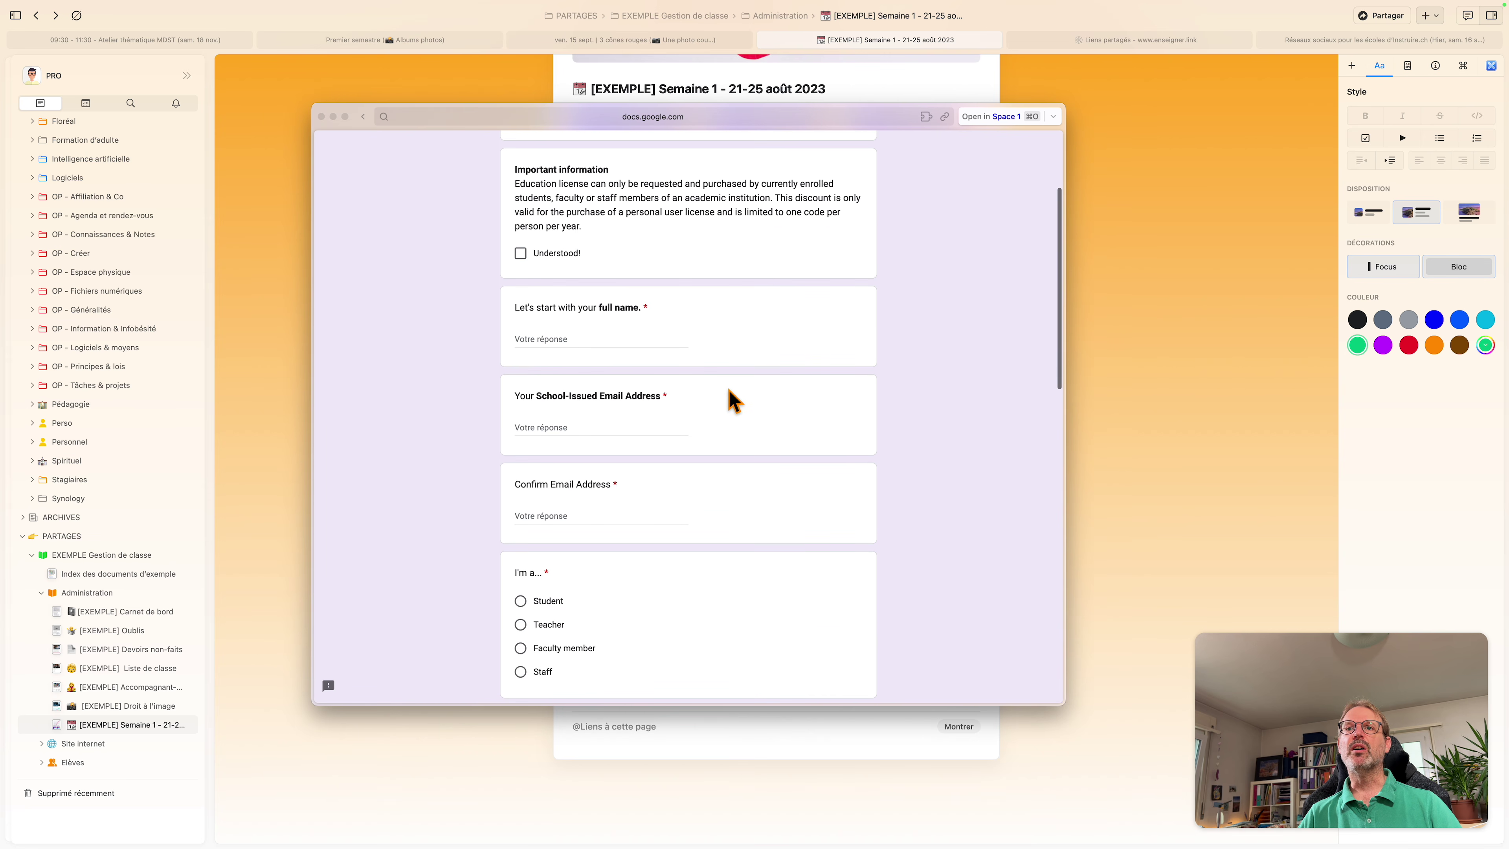
scroll(750, 443, "down", 4)
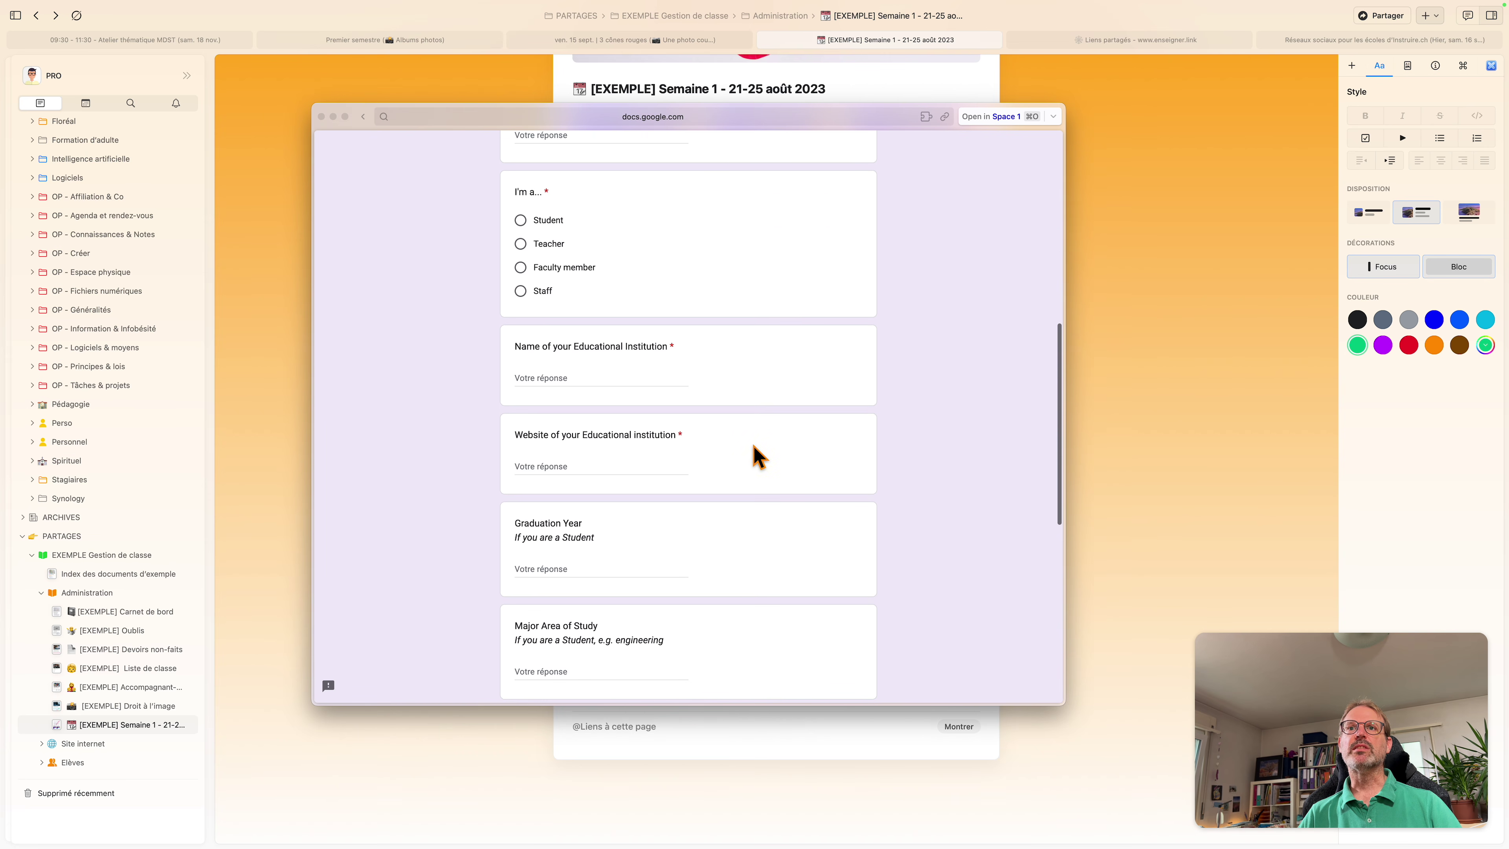
scroll(706, 350, "up", 7)
scroll(707, 357, "up", 4)
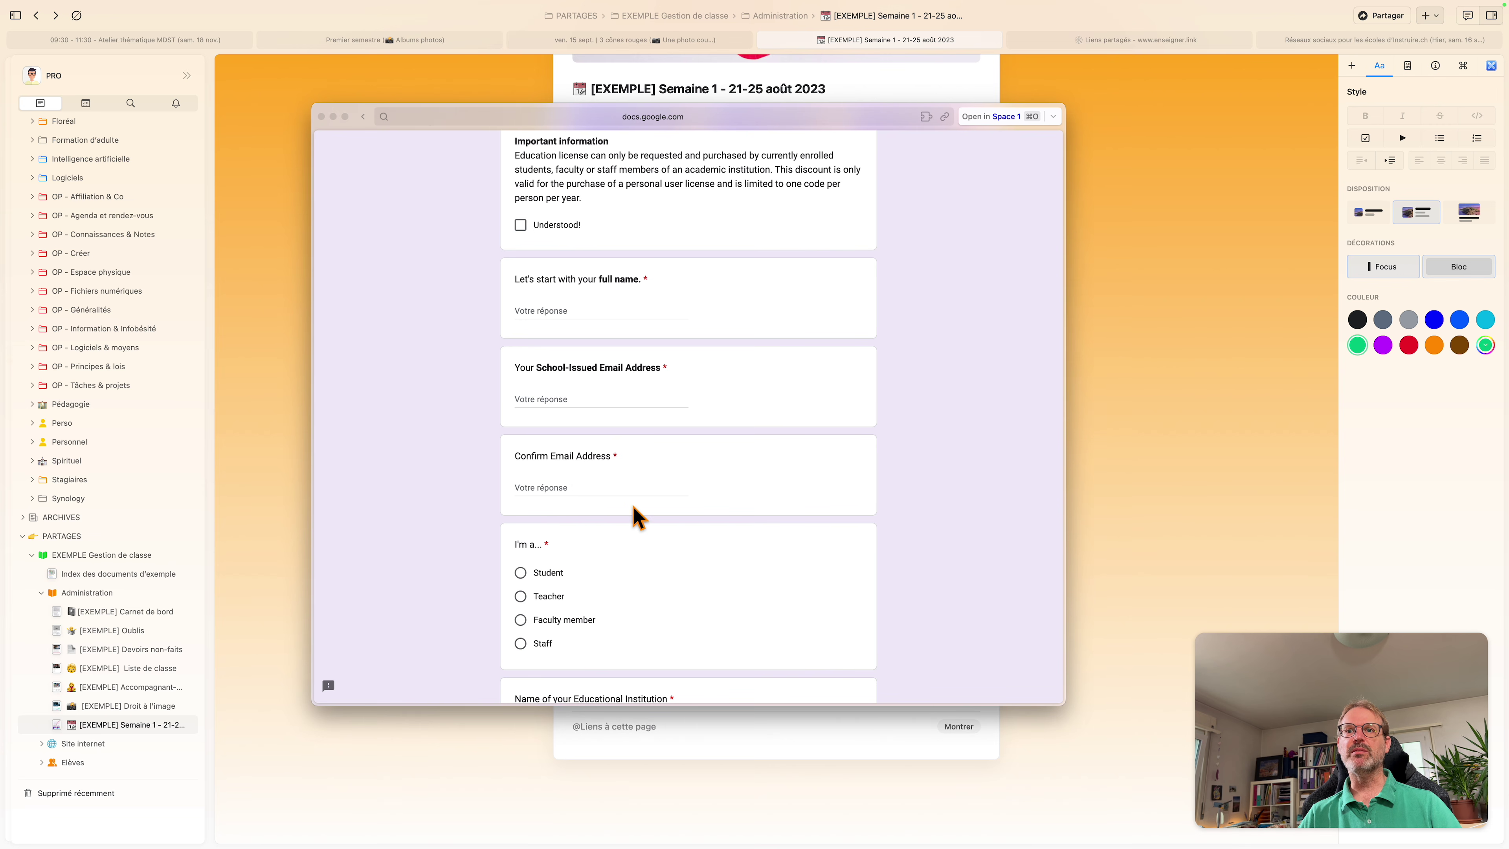
scroll(634, 515, "down", 2)
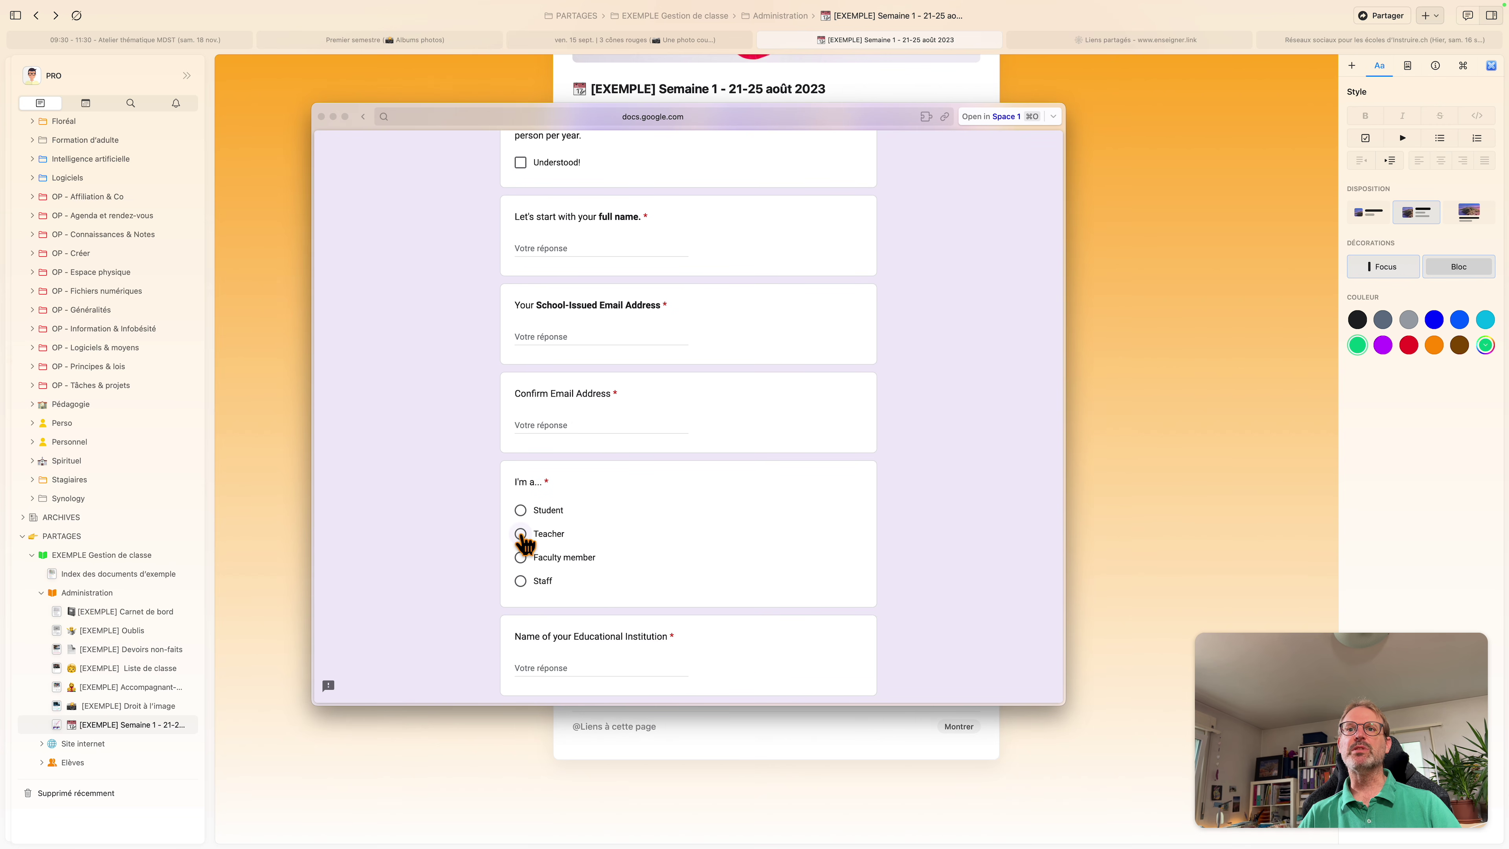
left_click(521, 534)
scroll(611, 552, "down", 5)
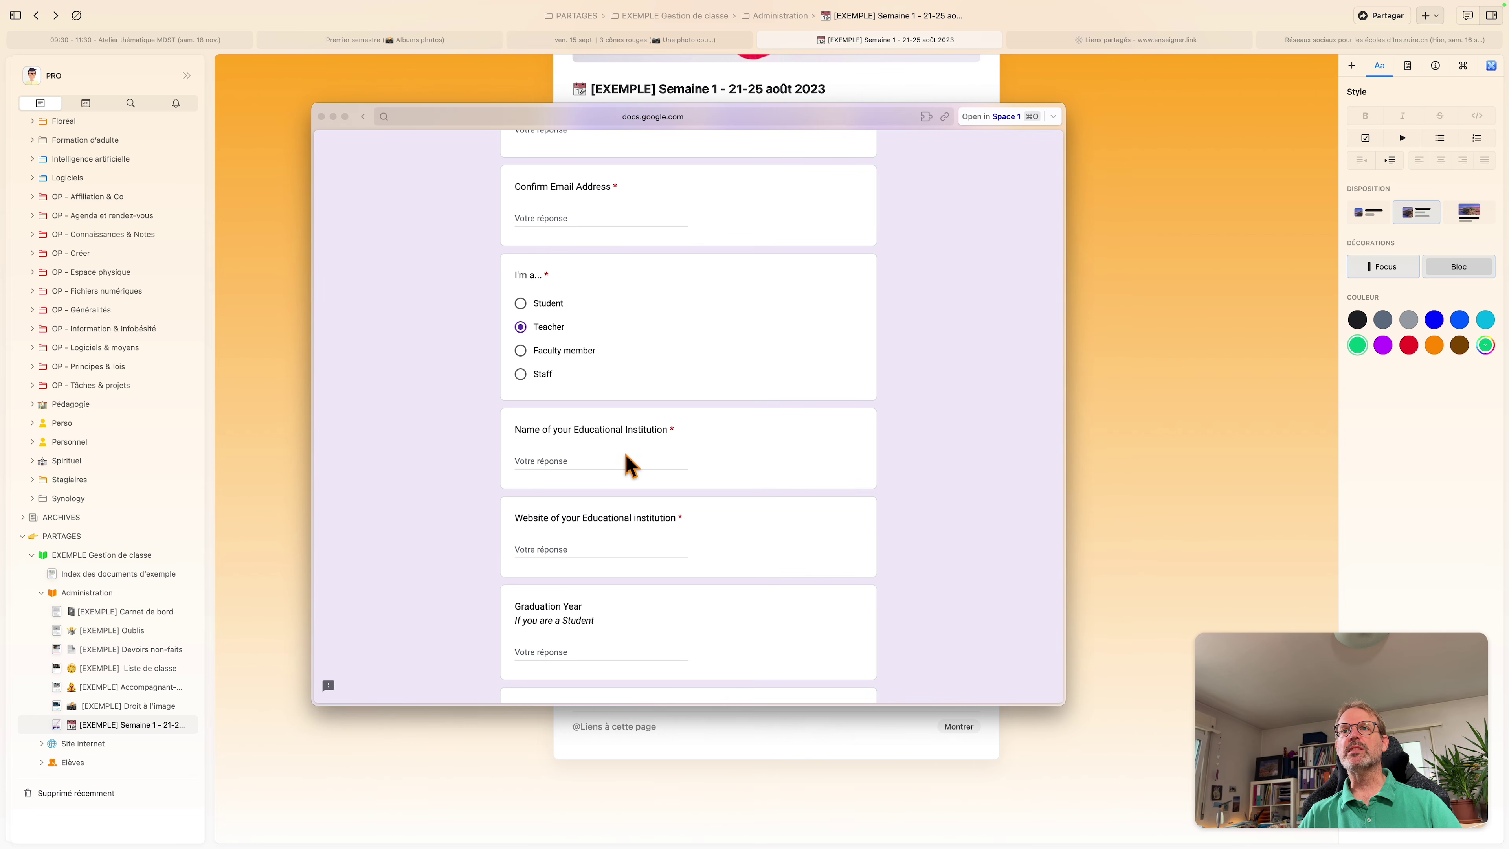
type("DGEO")
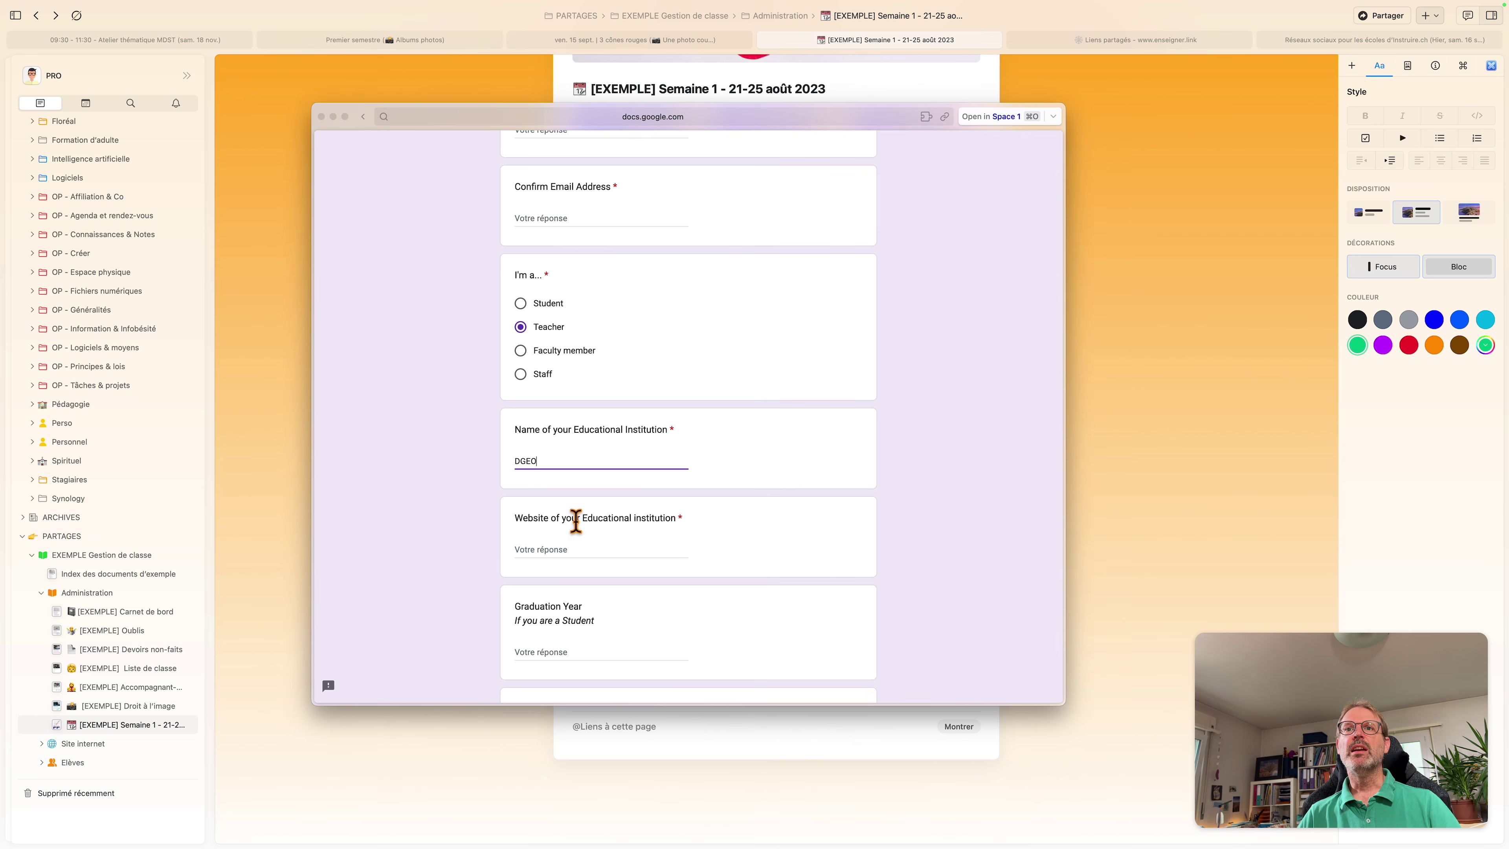
left_click(571, 547)
type("https://vd.ch/dgeo")
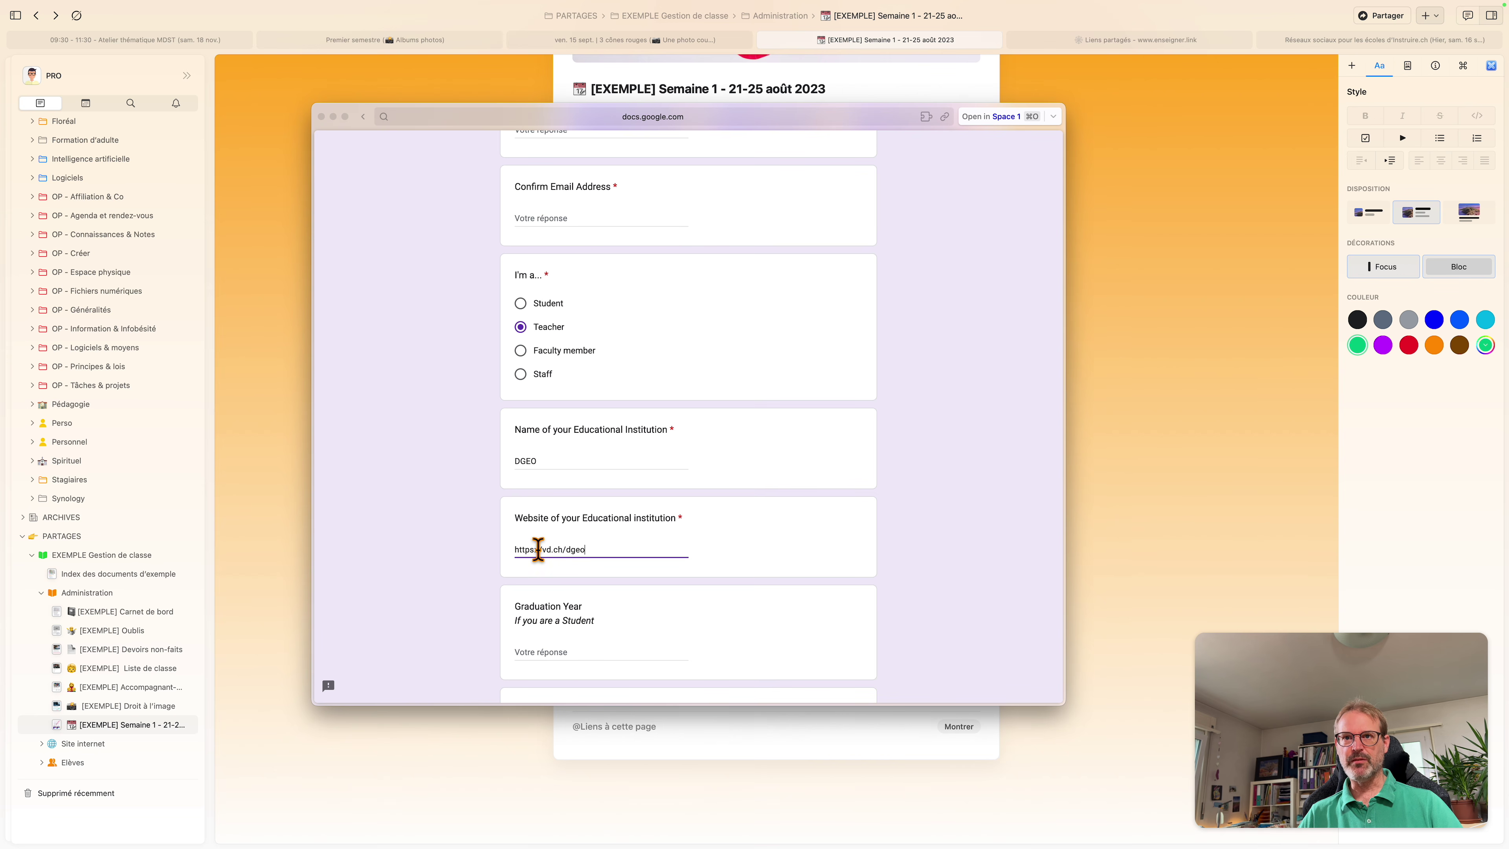
Step: Answer Yes to the Terms and Conditions agreement and Yes to the Pro 2-week trial cancellation statement
scroll(624, 547, "down", 4)
scroll(623, 523, "down", 5)
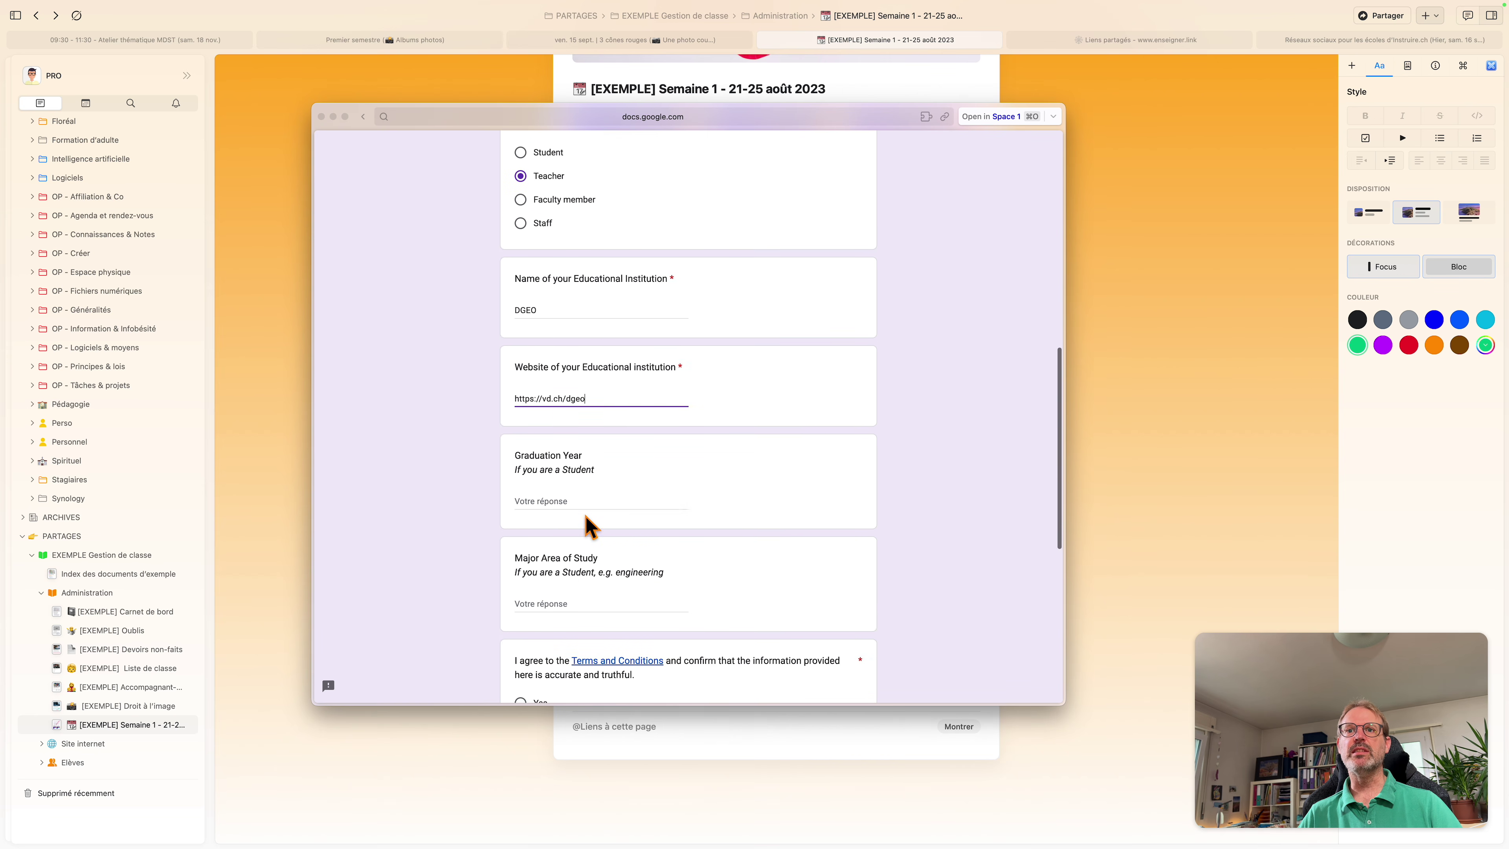
scroll(594, 514, "down", 2)
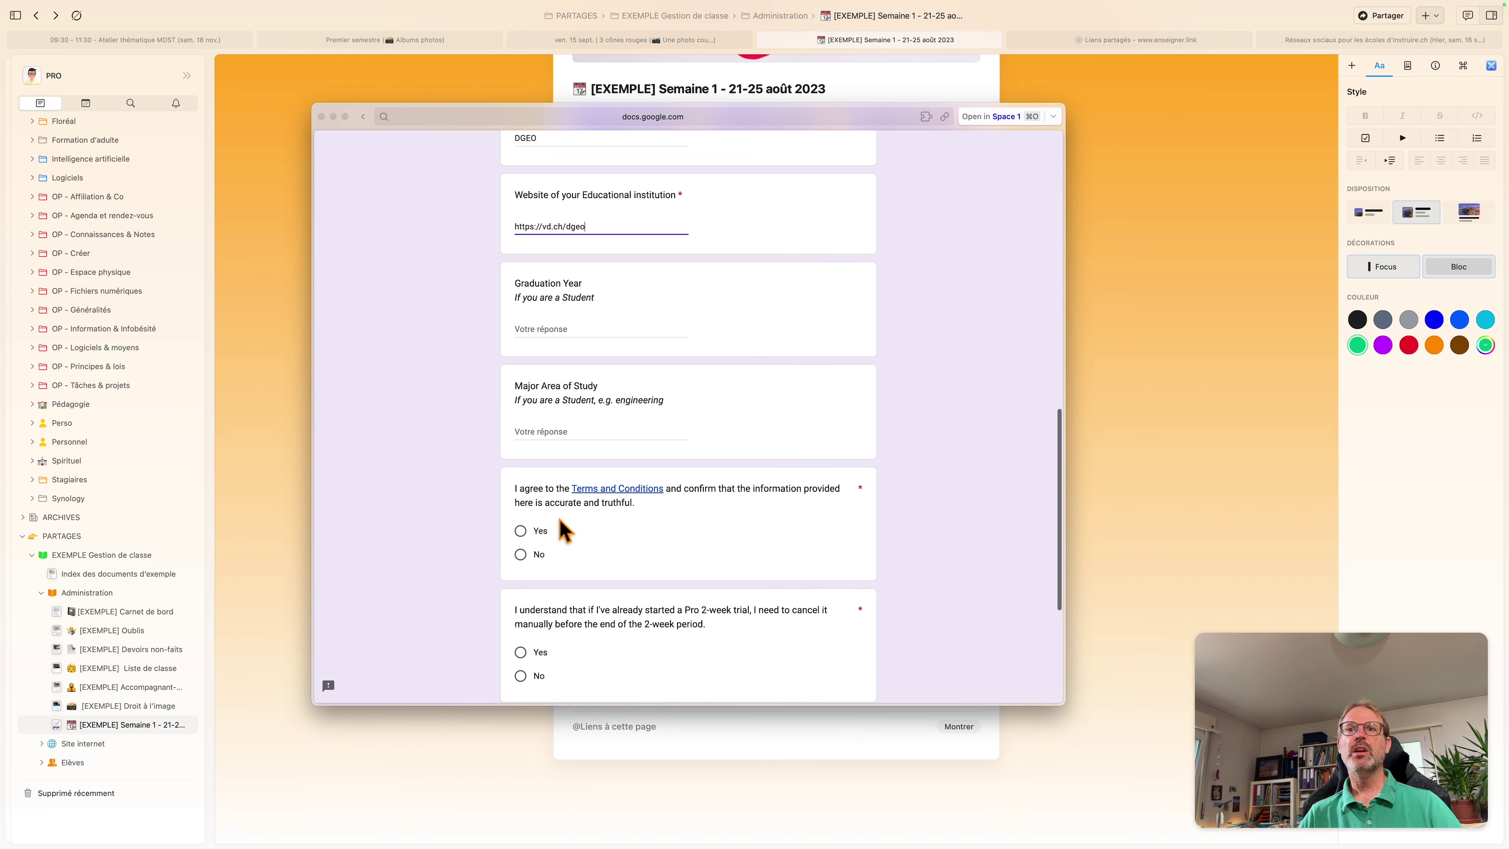
left_click(535, 531)
scroll(624, 535, "down", 4)
scroll(647, 532, "down", 1)
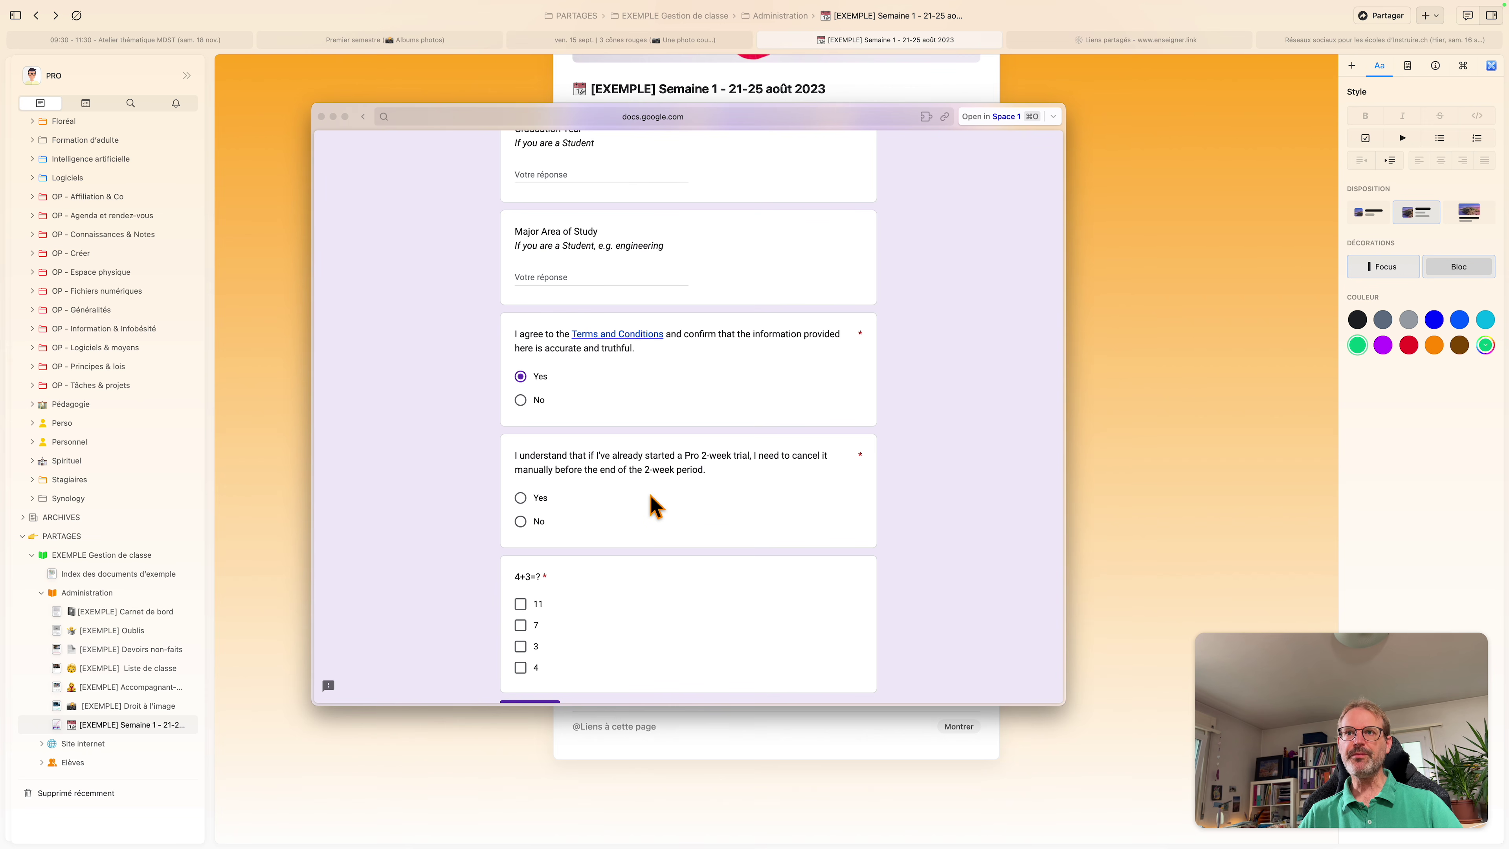
scroll(654, 506, "down", 1)
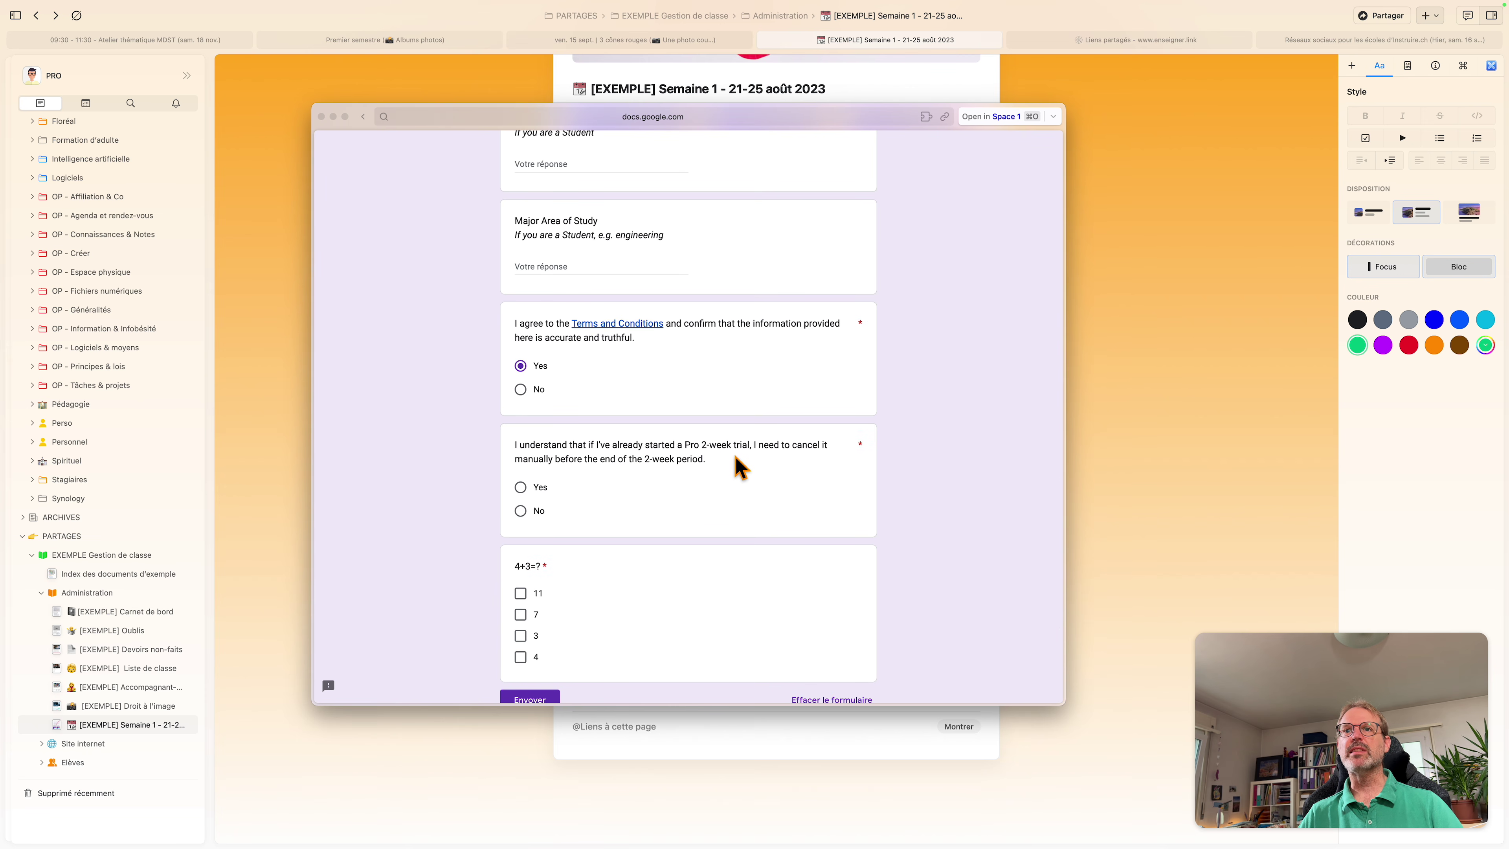
left_click(520, 487)
Step: Select only 7 as the answer to the form's 4+3 question
scroll(612, 520, "down", 3)
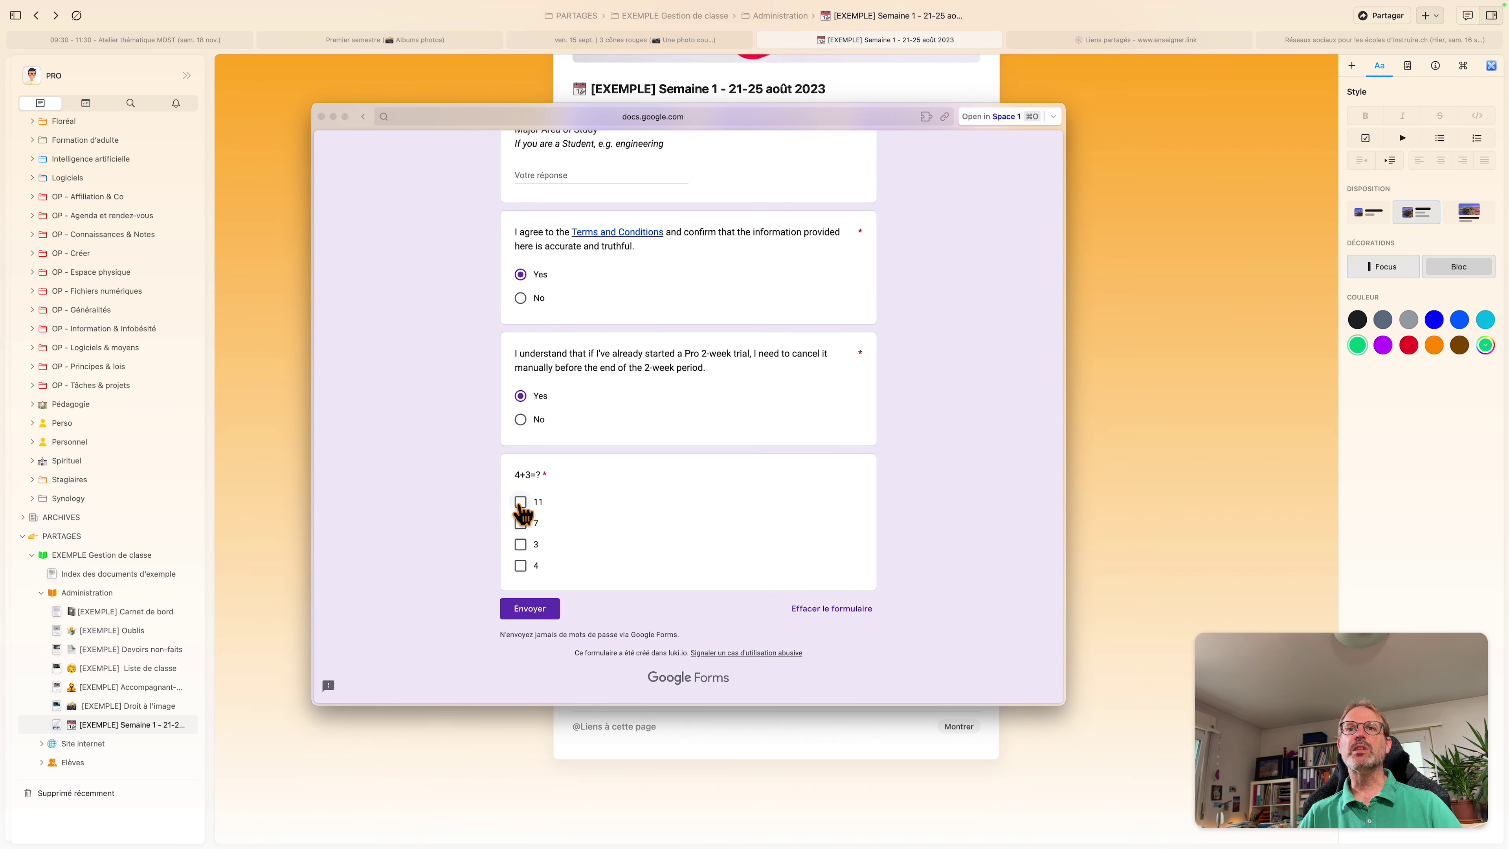
left_click(521, 526)
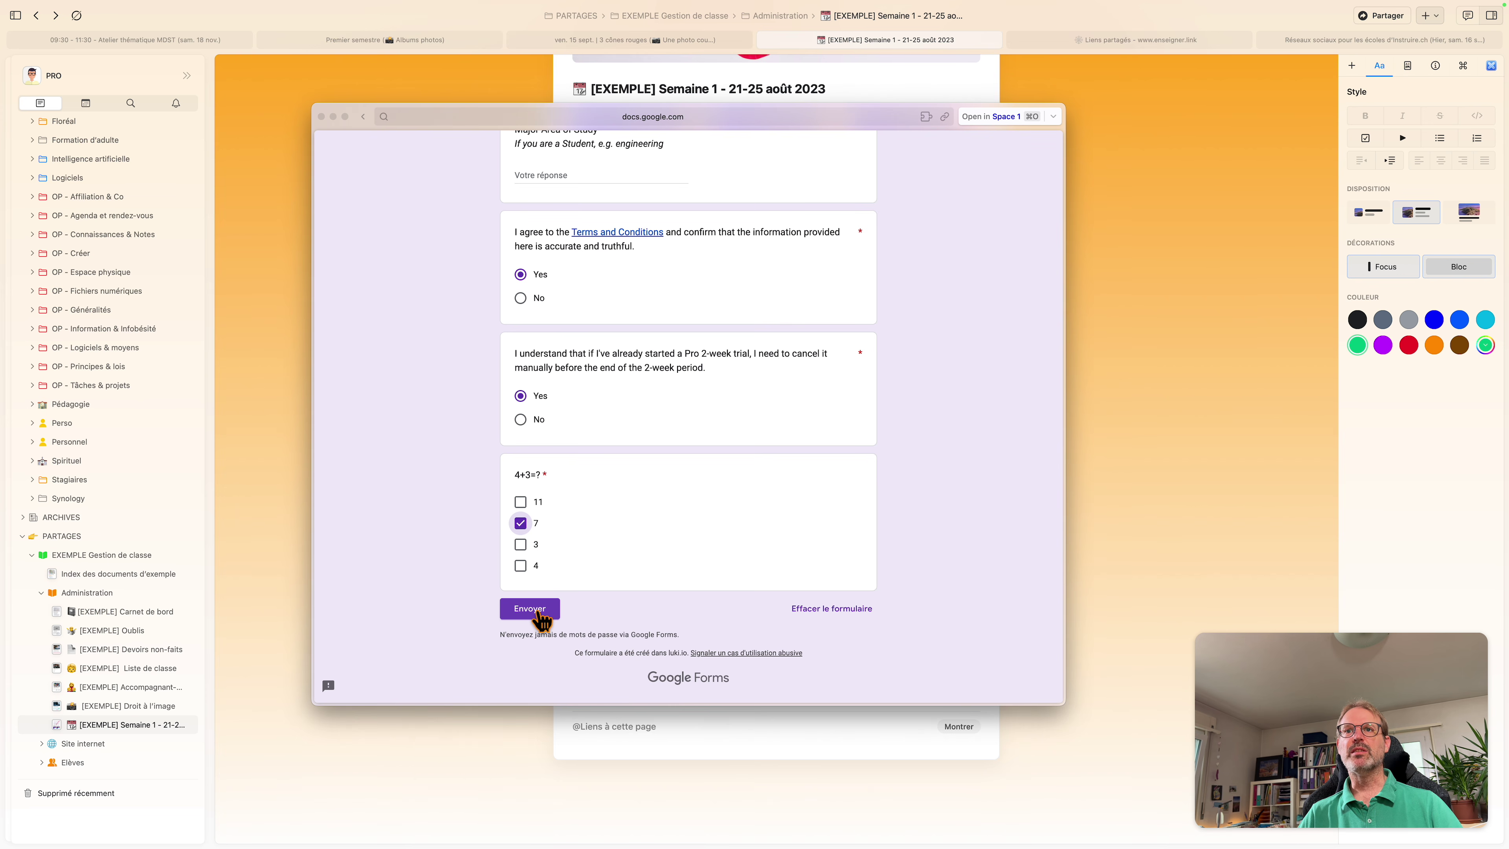
left_click(666, 547)
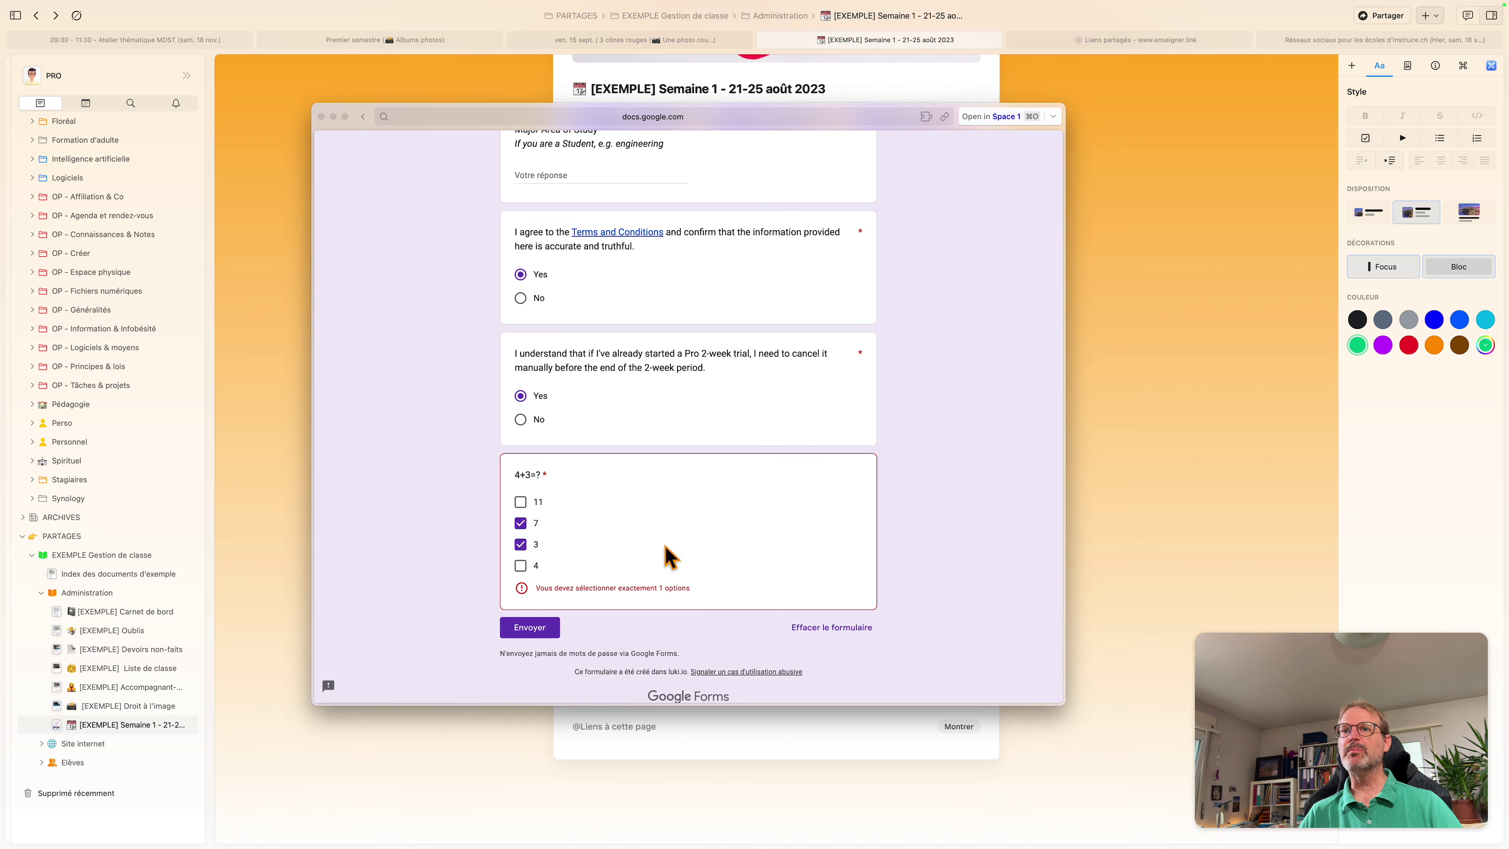
left_click(520, 544)
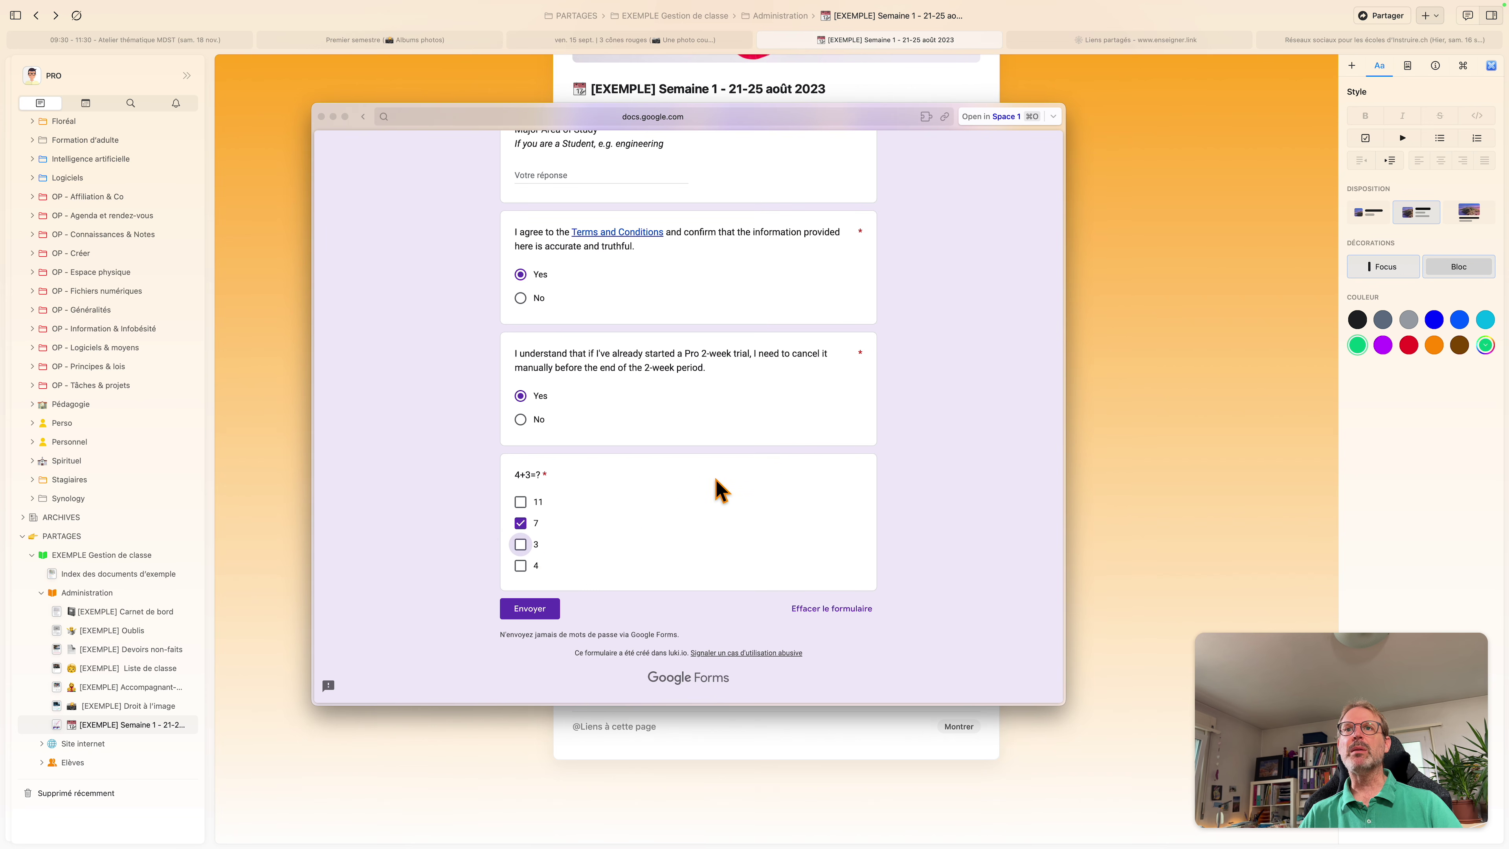
Step: Leave the application form unsent, go back to the pricing page and close the browser window to return to Semaine 1
scroll(946, 361, "up", 5)
scroll(946, 360, "up", 15)
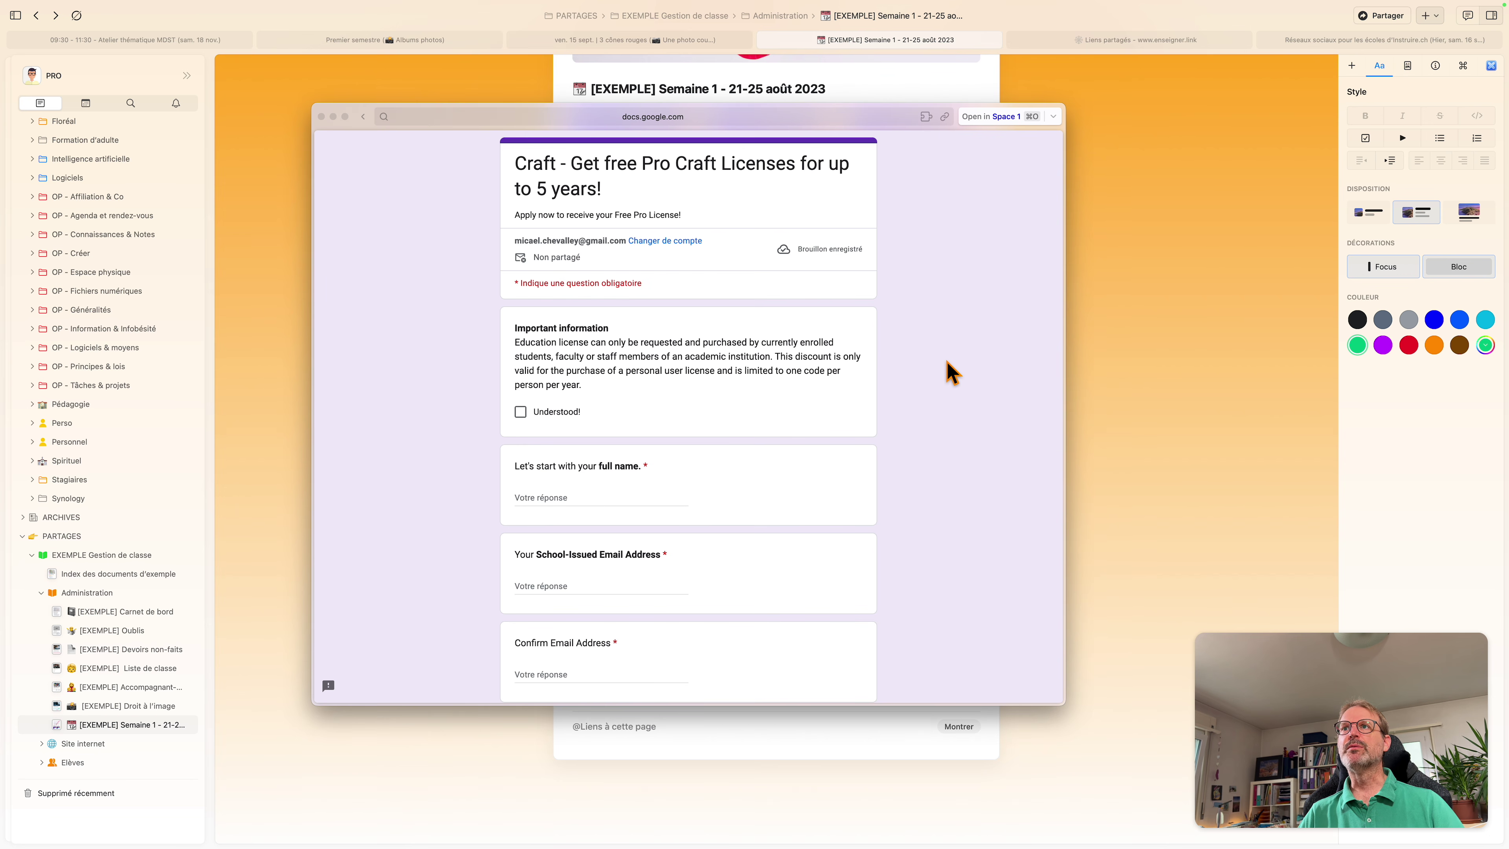
key("super+bracketleft")
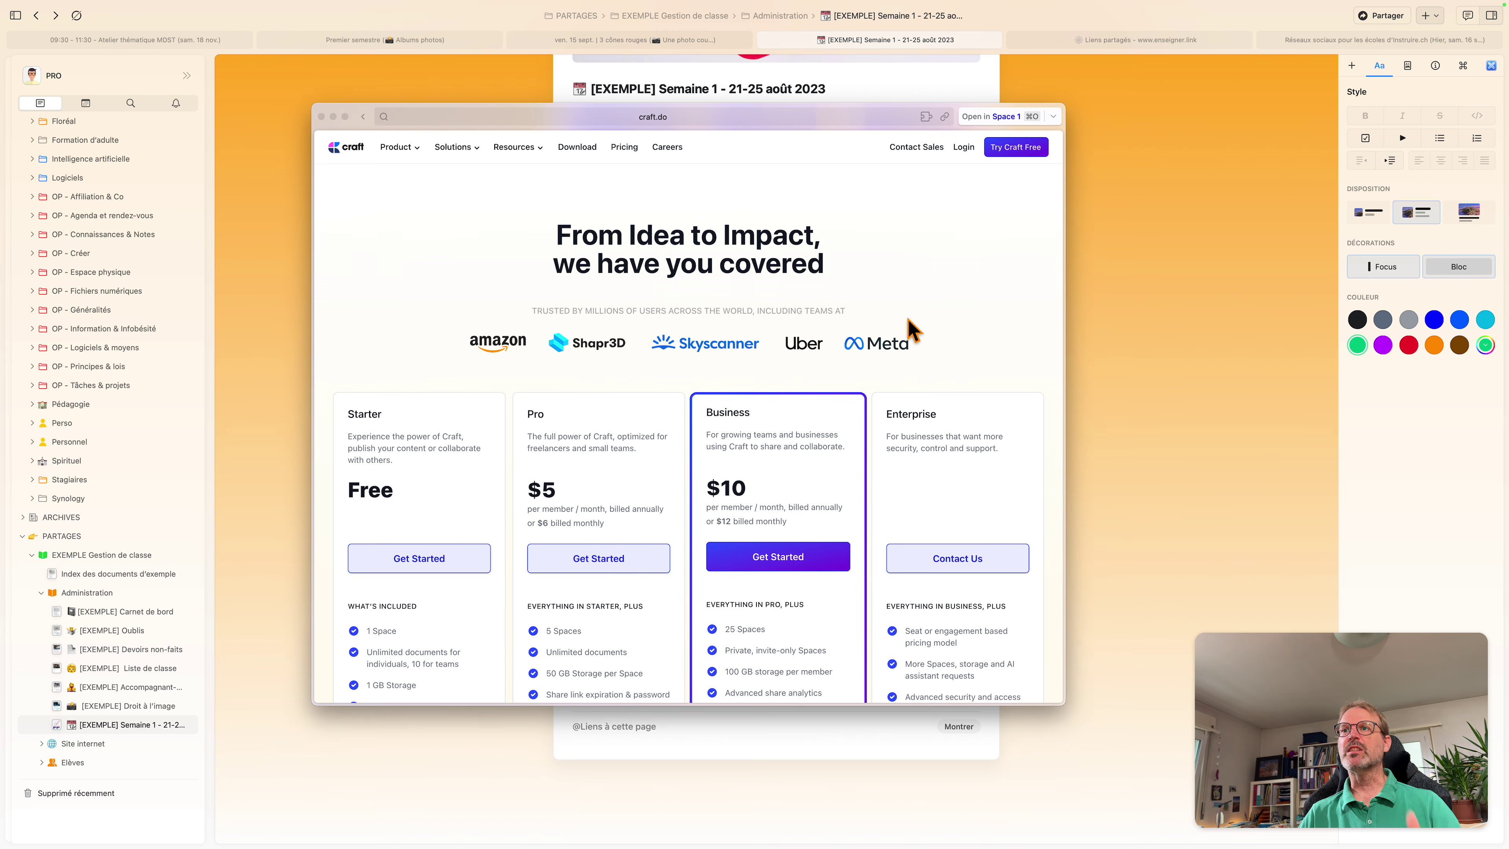
left_click(321, 115)
left_click(475, 609)
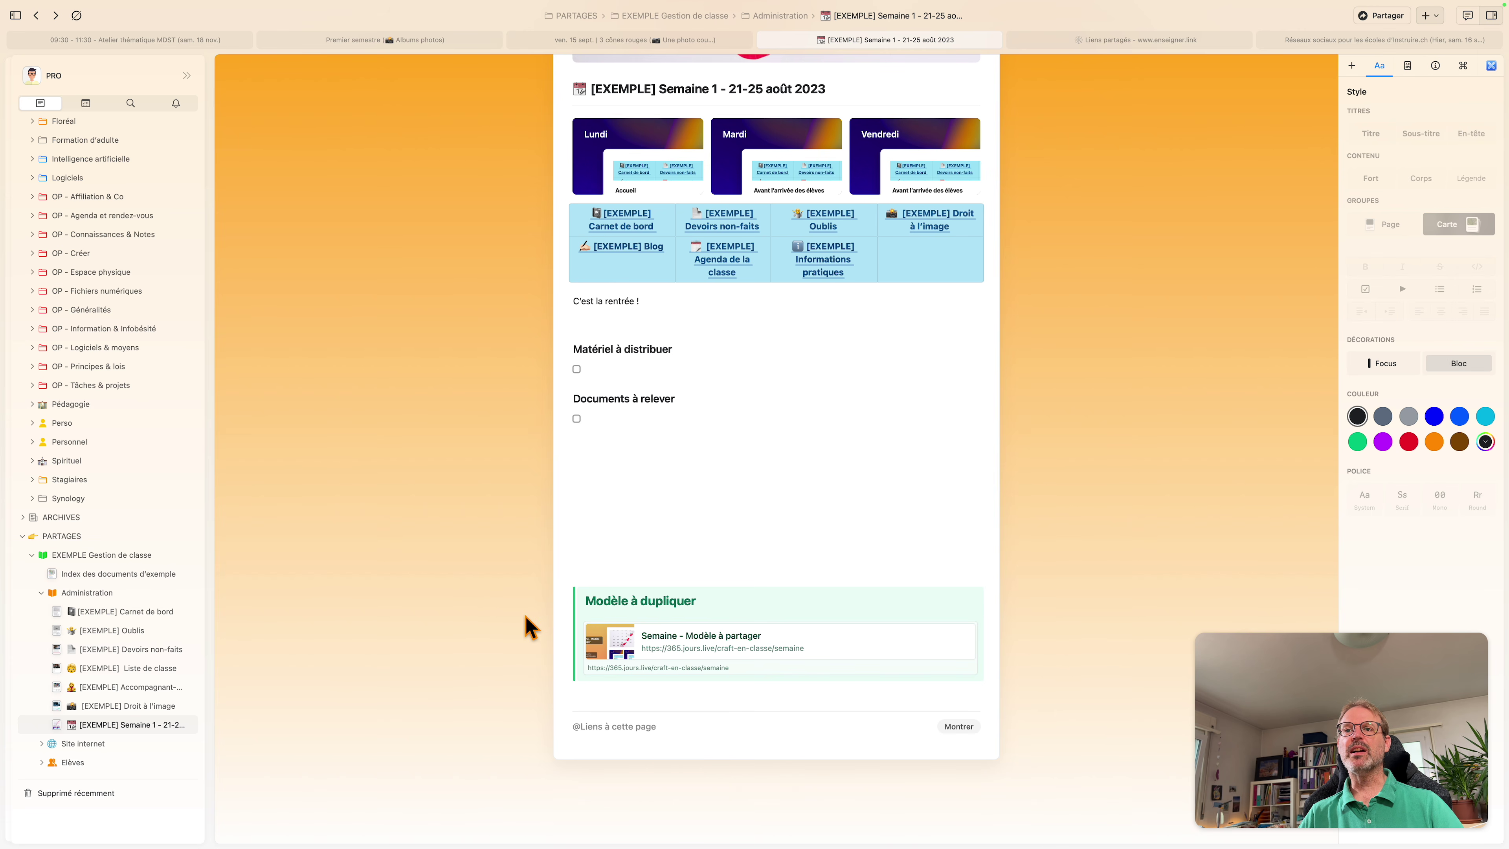